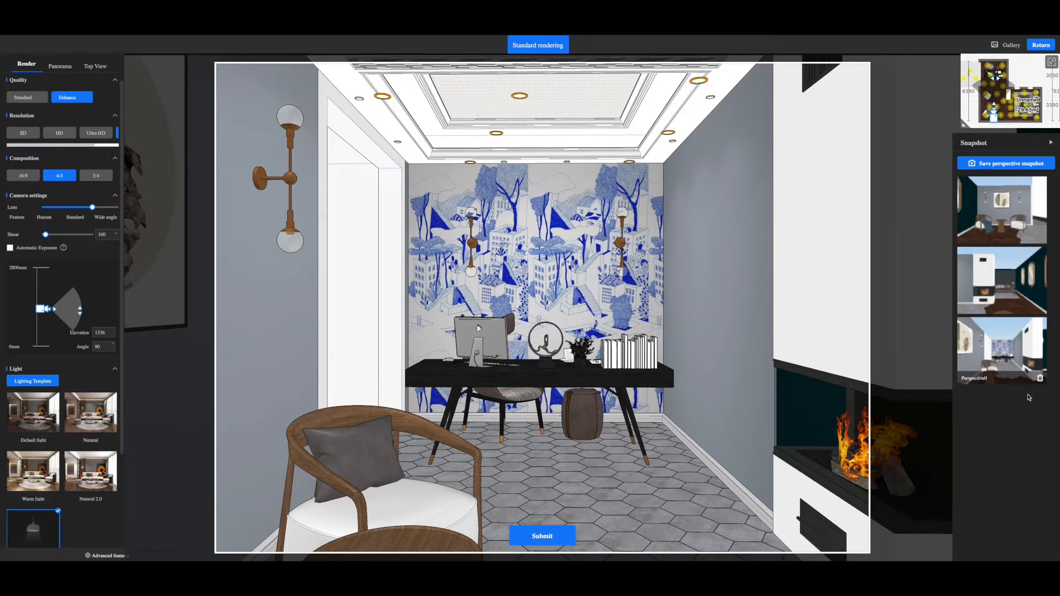
- Look around the room and restore the saved perspective snapshot facing the desk and blue patterned wallpaper
left_click_drag(461, 376, 485, 371)
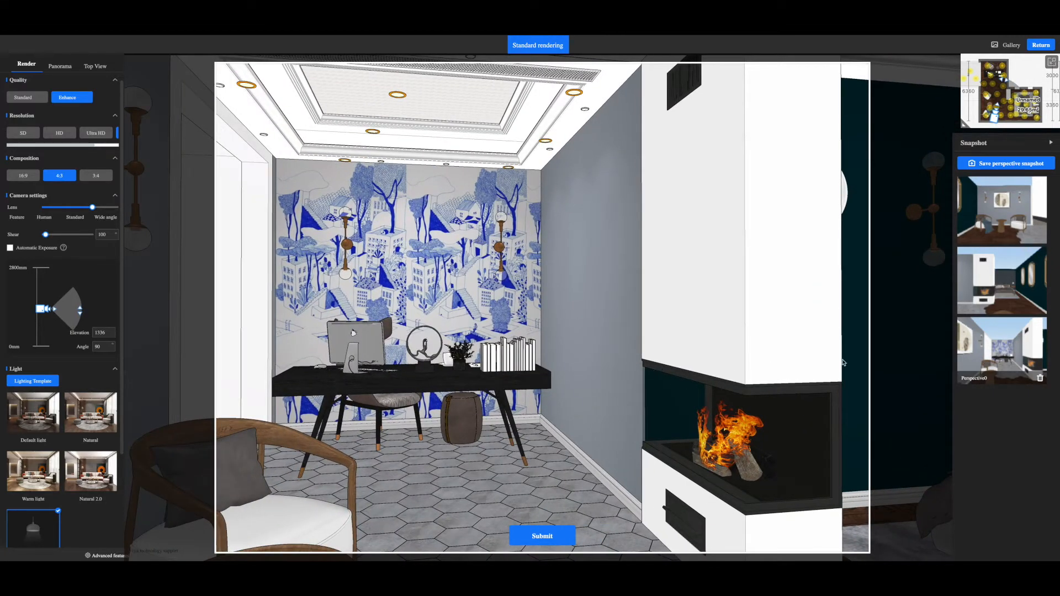
left_click(1002, 350)
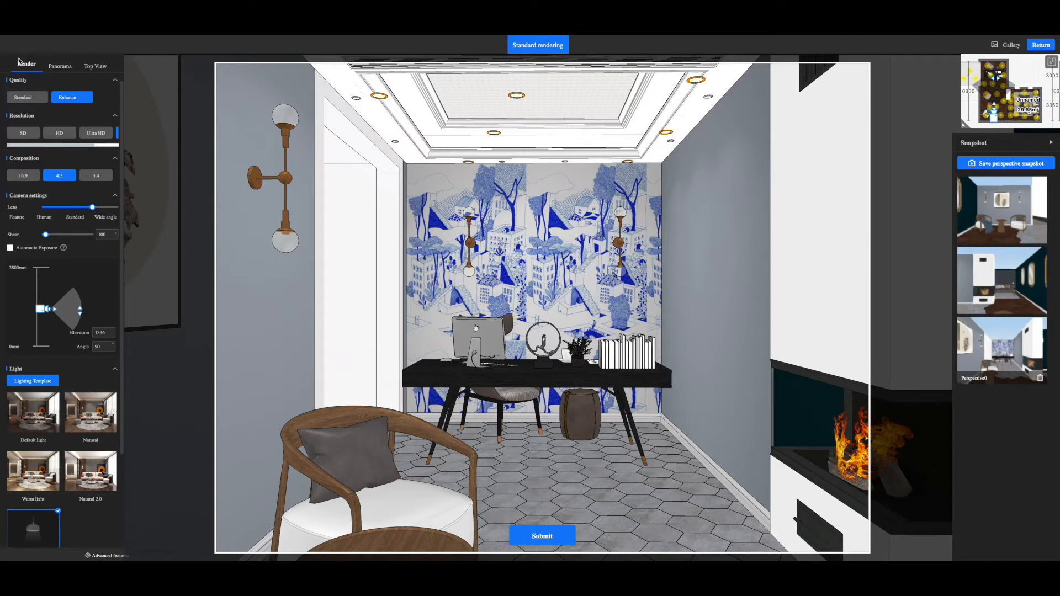
- Review the Panorama and Top View rendering settings, and return to the Render settings
left_click(52, 65)
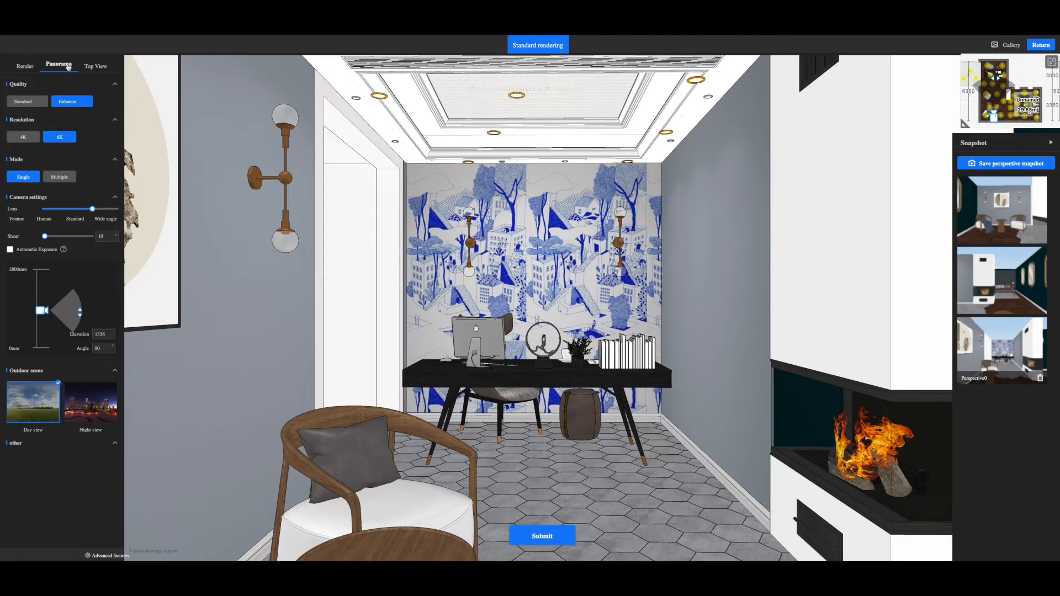
left_click(92, 67)
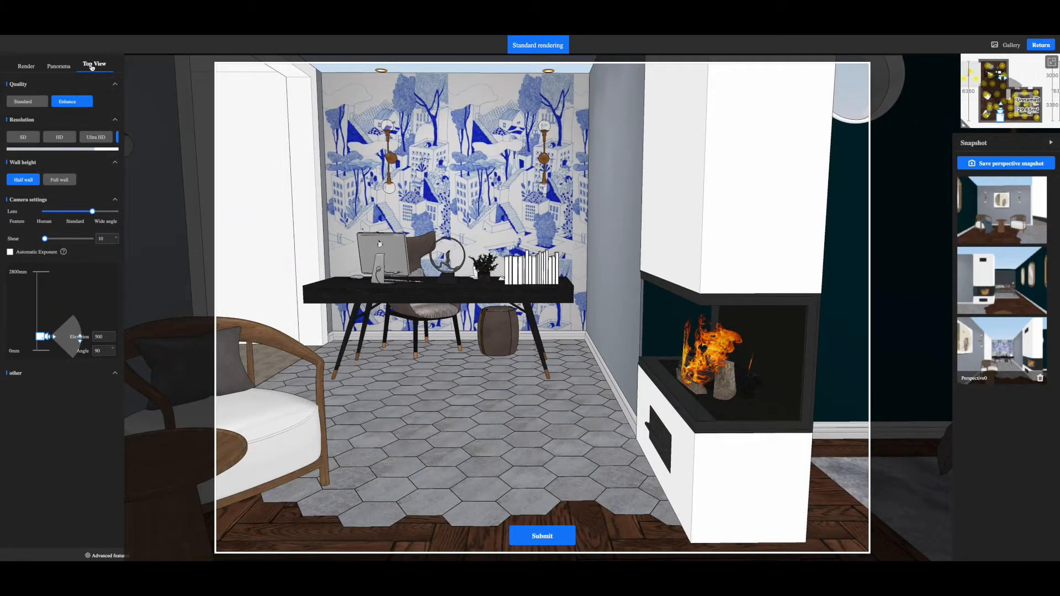
left_click(24, 67)
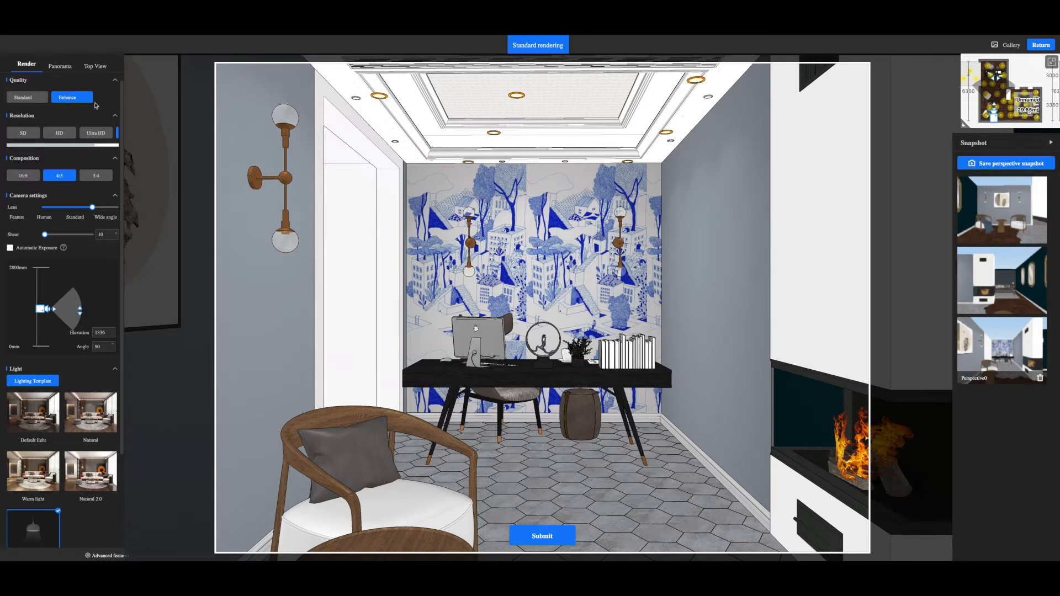
- Review the available render resolutions up to 4K and collapse the Quality and Resolution settings
left_click(115, 80)
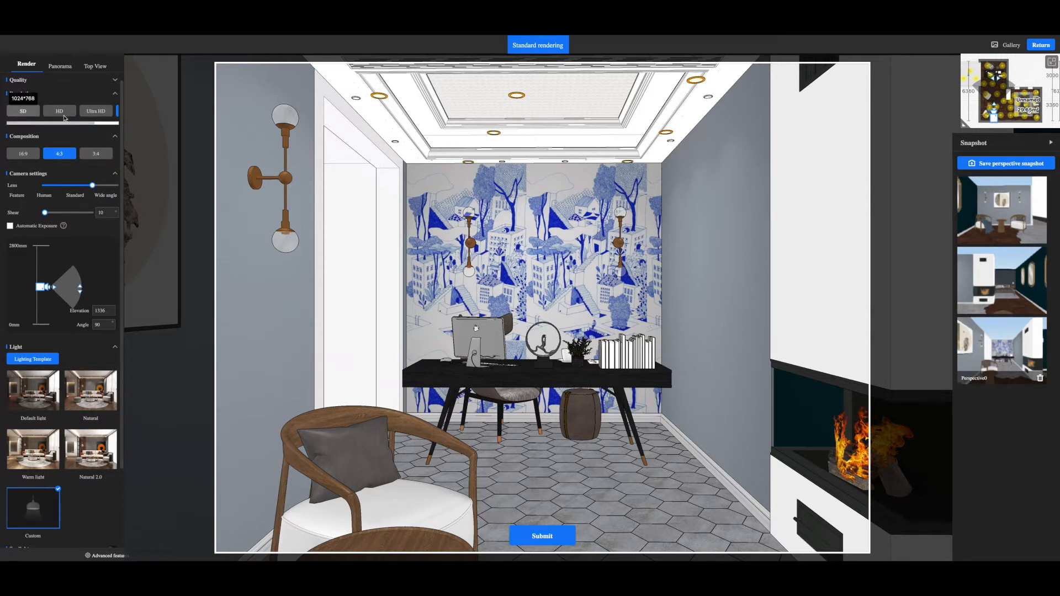
left_click_drag(53, 124, 67, 123)
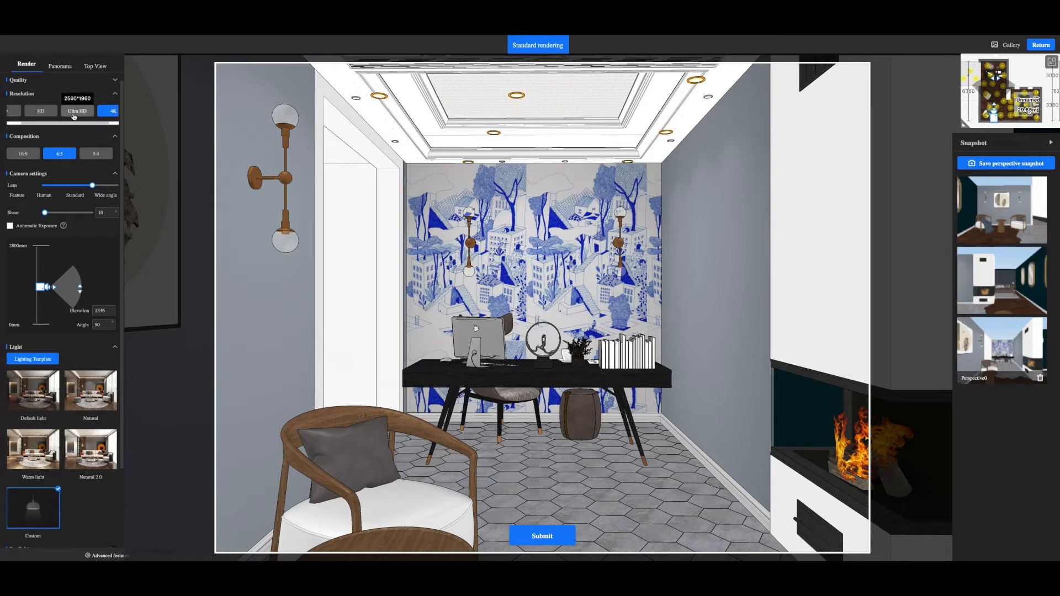
left_click_drag(85, 124, 96, 124)
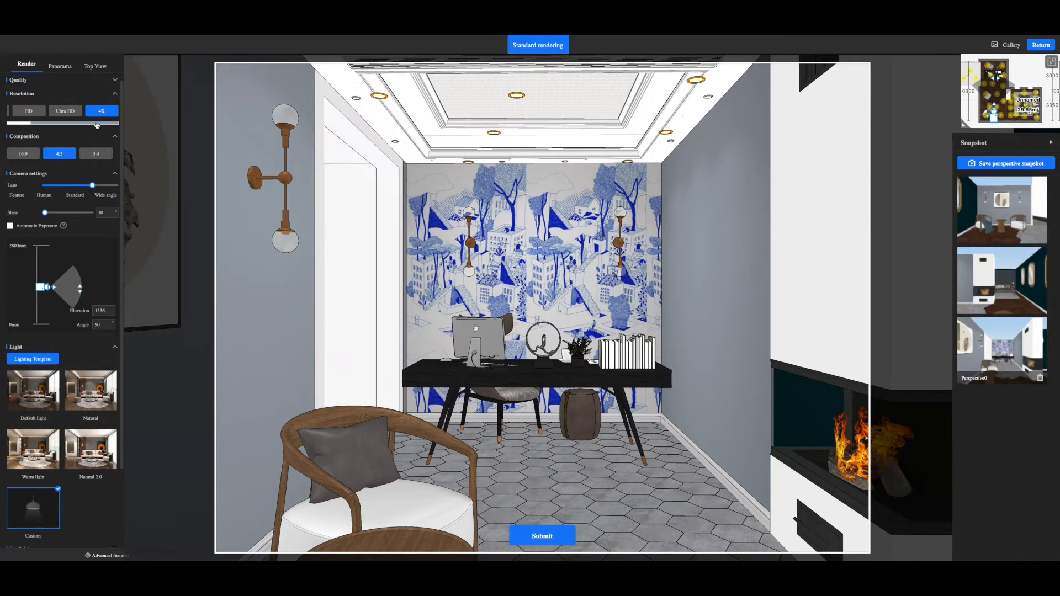
left_click(115, 95)
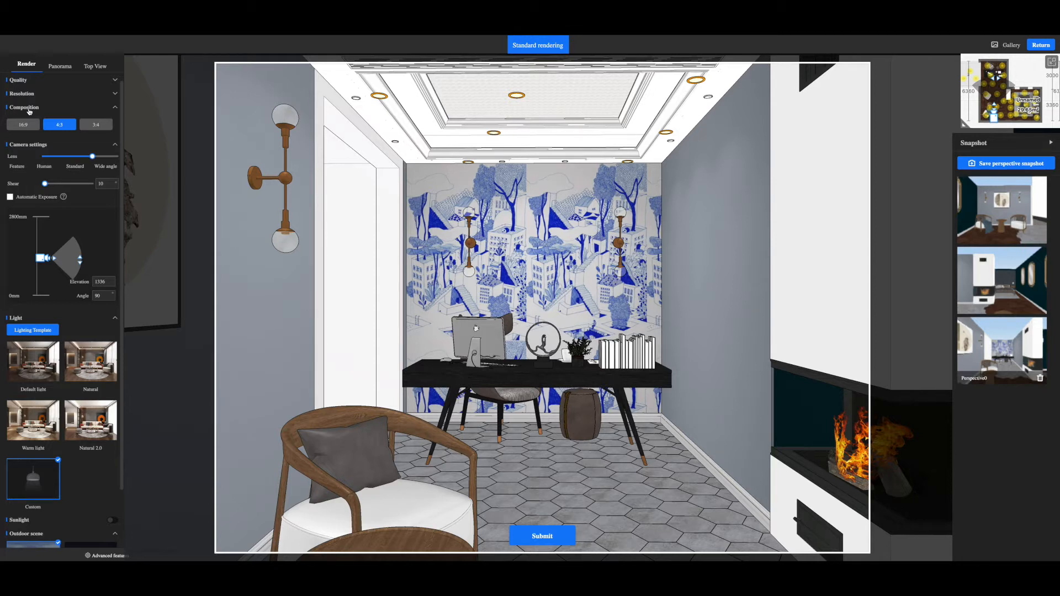
- Compare the 16:9 and 4:3 compositions, set the render composition to 3:4, and collapse that section
left_click(21, 124)
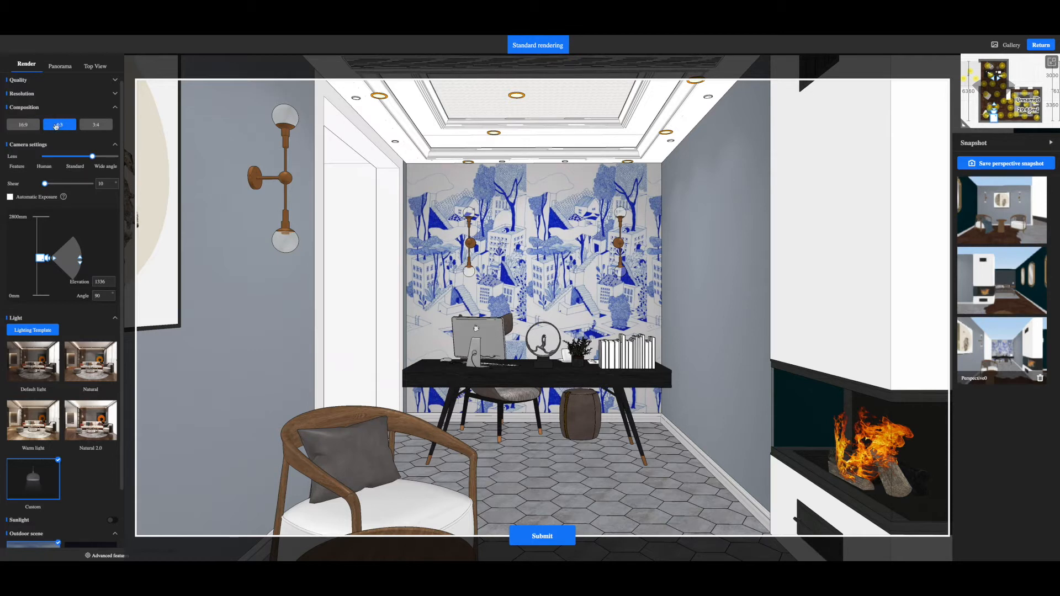
left_click(55, 124)
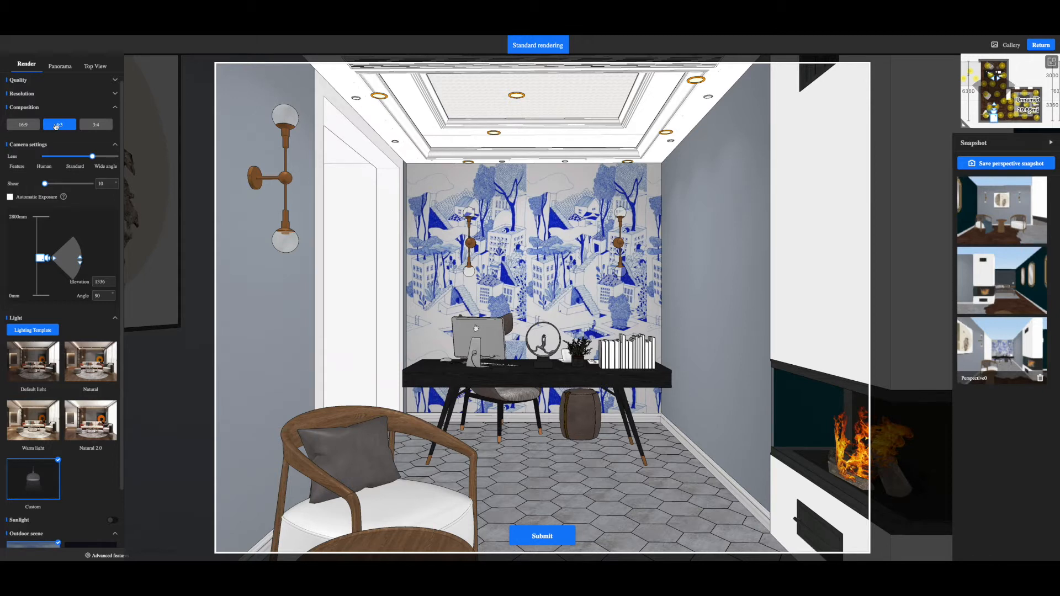
left_click(102, 125)
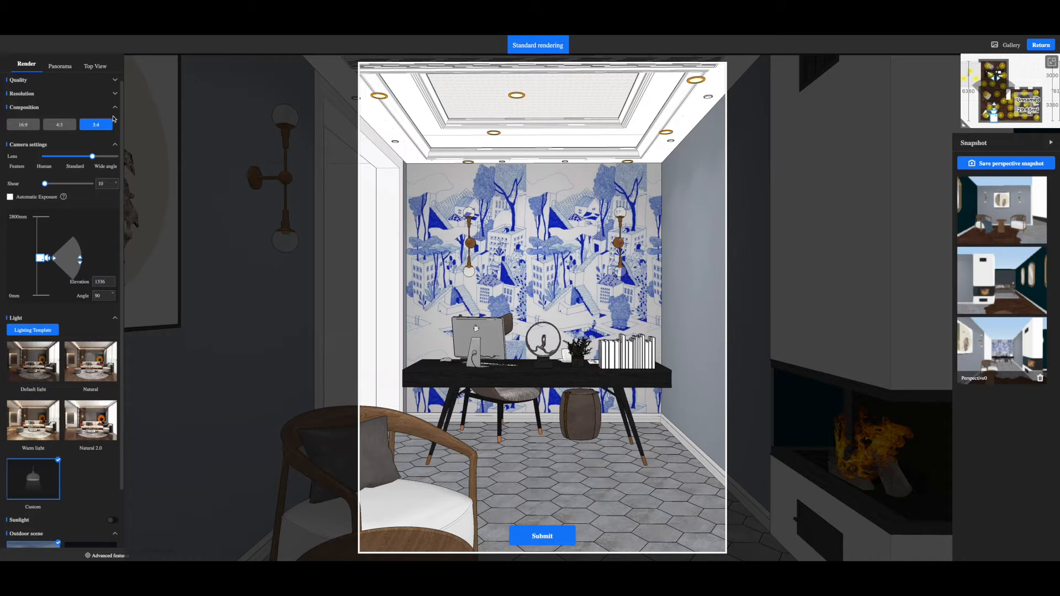
left_click(116, 112)
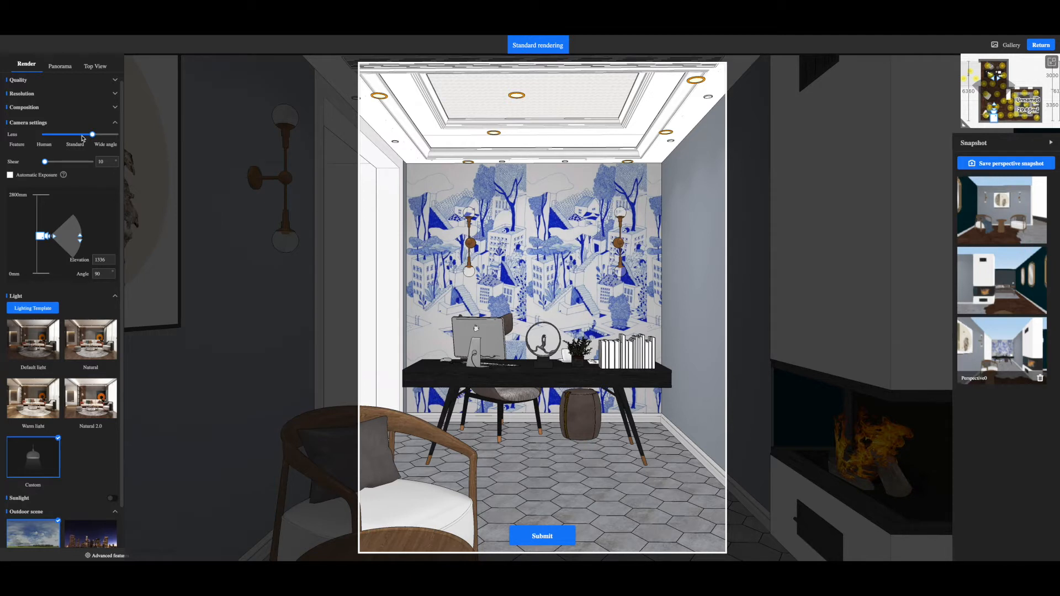
- Narrow the camera lens to its minimum and lower the camera elevation to 1100
left_click_drag(92, 135, 40, 142)
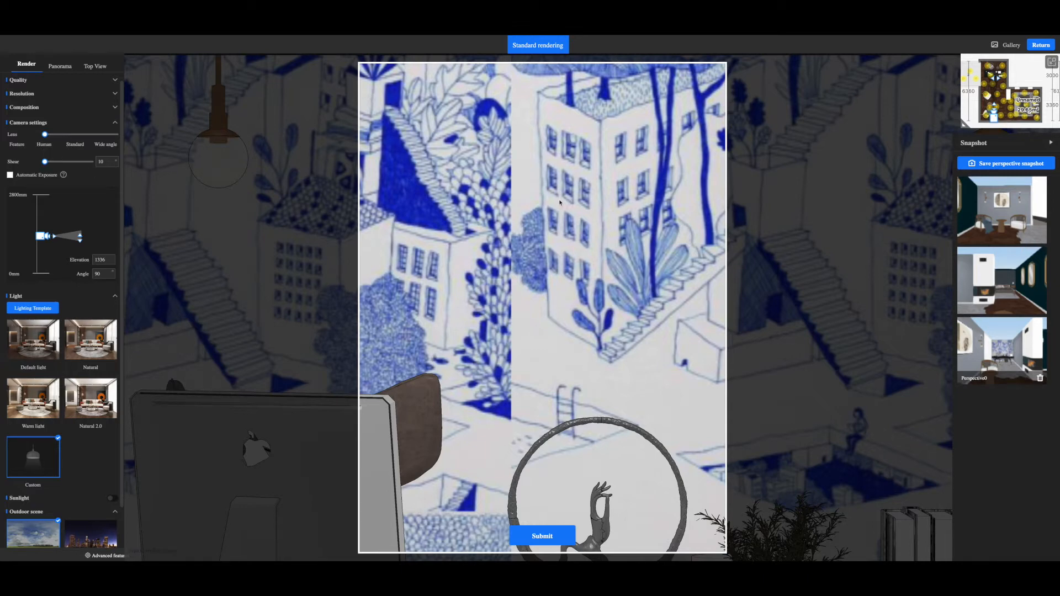
scroll(581, 217, "down", 2)
scroll(582, 217, "up", 4)
scroll(581, 217, "up", 3)
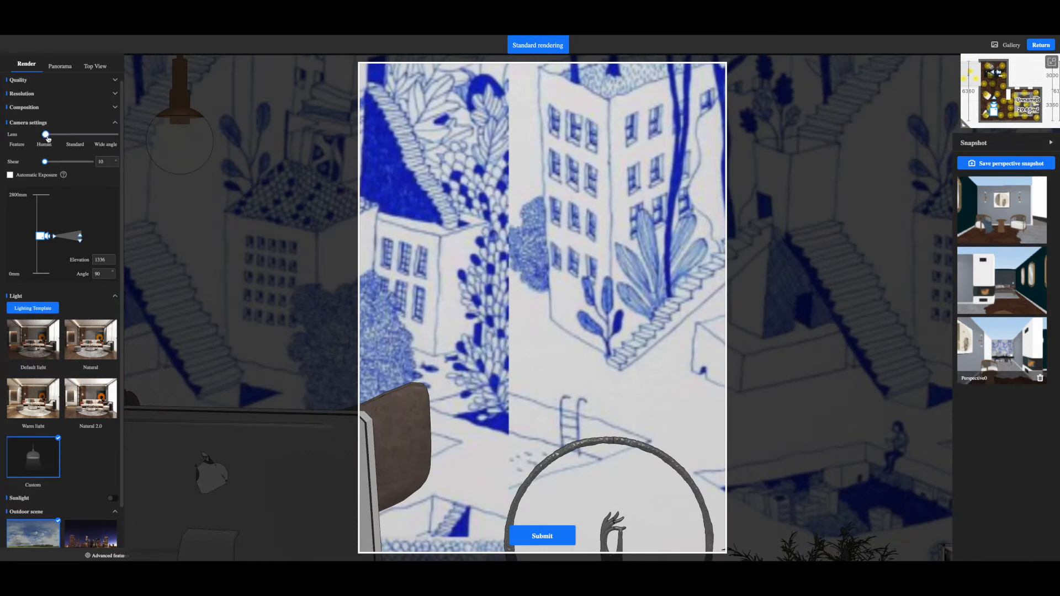
left_click_drag(39, 236, 40, 244)
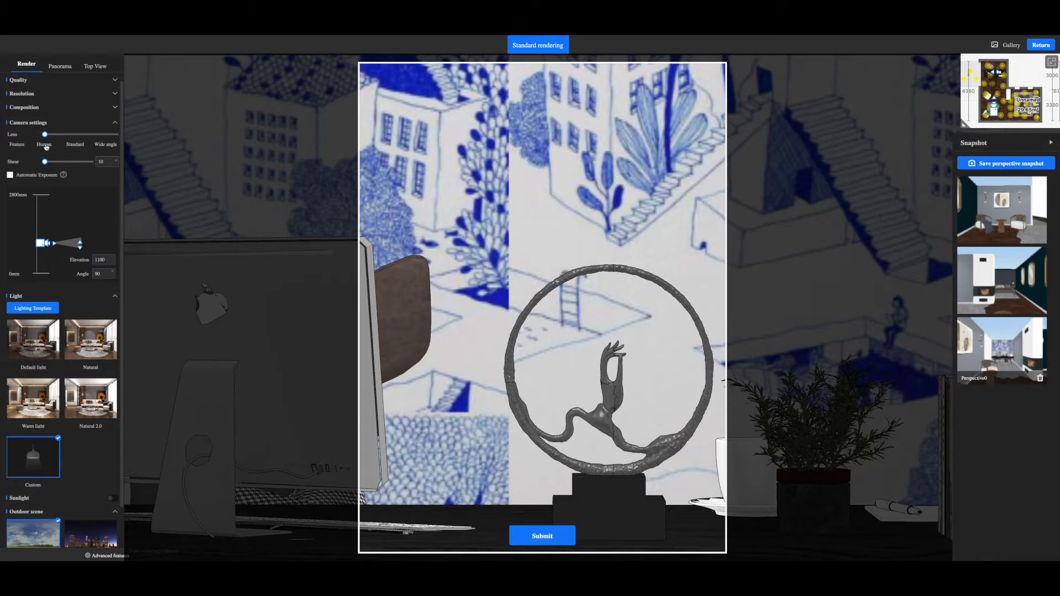
- Try slightly wider lens settings and return the camera lens to its narrowest
key("Right")
key("Right")
key("Right")
key("Right")
key("Right")
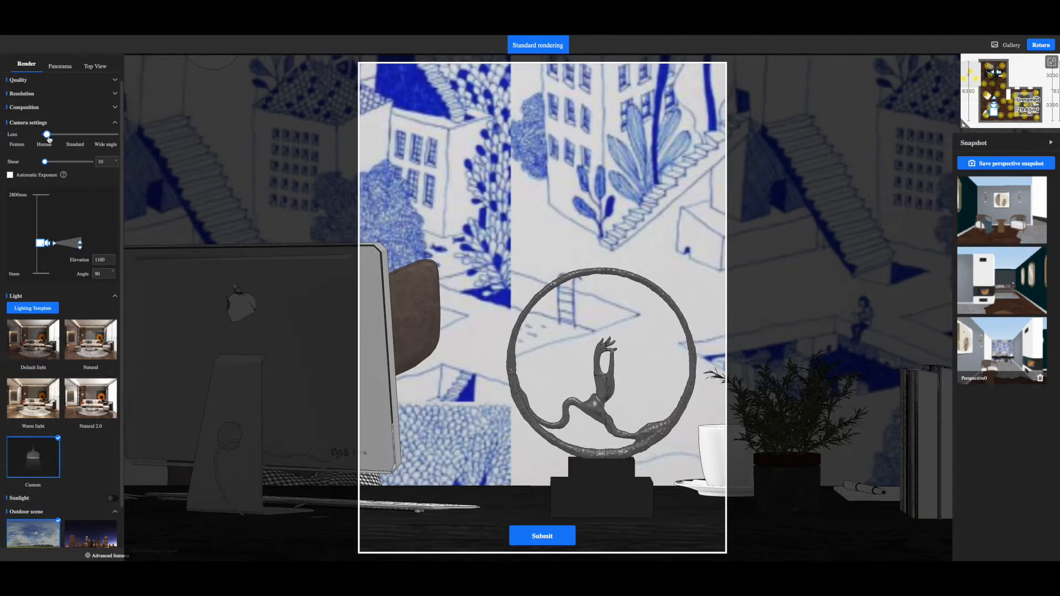
mouse_move(47, 139)
left_mouse_down()
mouse_move(57, 139)
mouse_move(48, 140)
left_mouse_up()
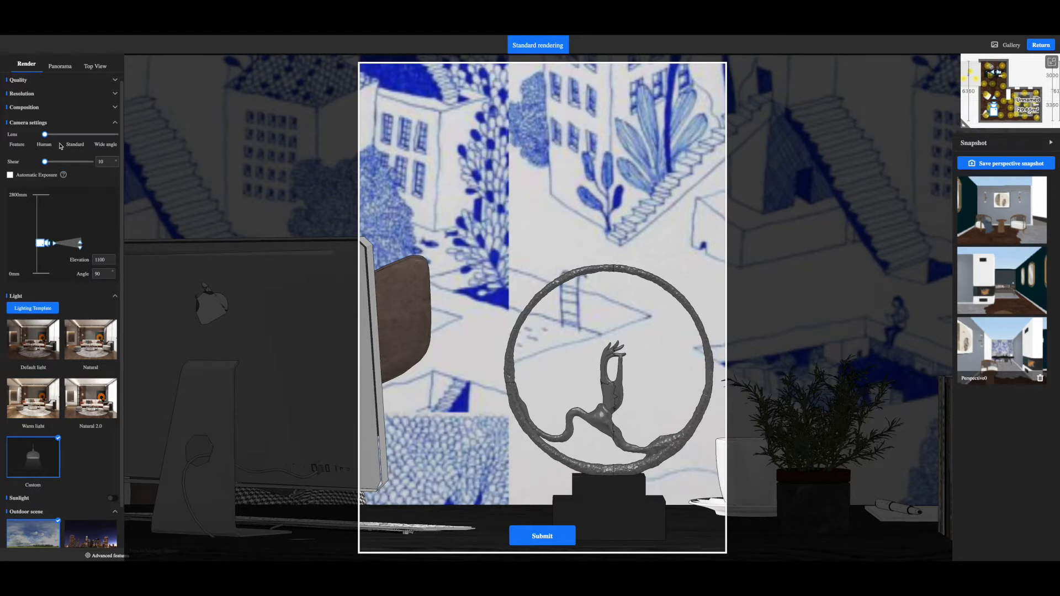
mouse_move(48, 138)
left_mouse_down()
mouse_move(113, 137)
mouse_move(32, 139)
left_mouse_up()
mouse_move(45, 134)
left_mouse_down()
mouse_move(115, 139)
mouse_move(41, 140)
left_mouse_up()
- Submit the narrow-lens view for rendering and check its progress in the gallery
left_click(544, 537)
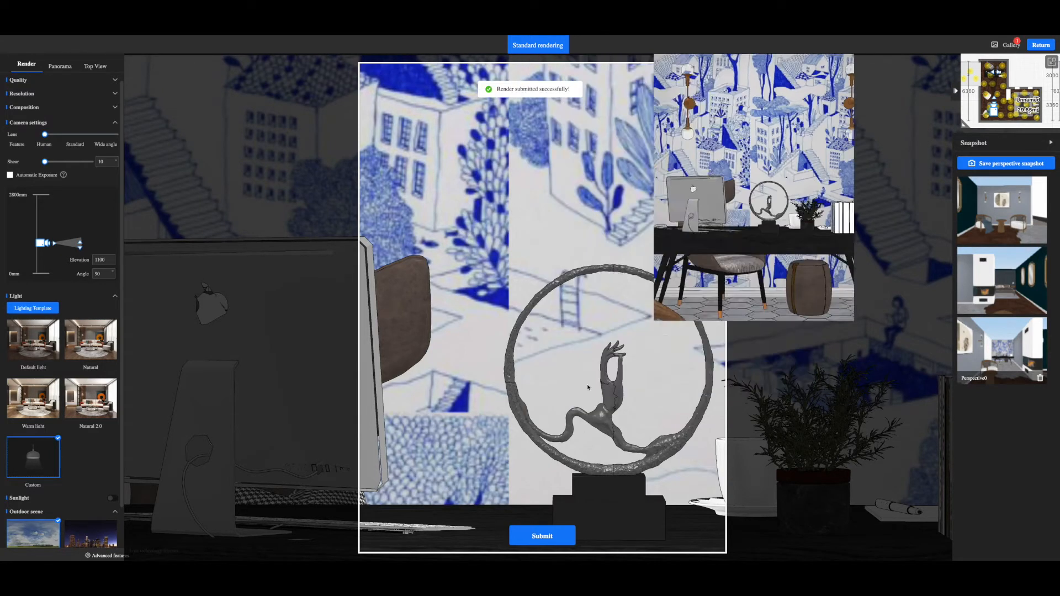
left_click(1012, 49)
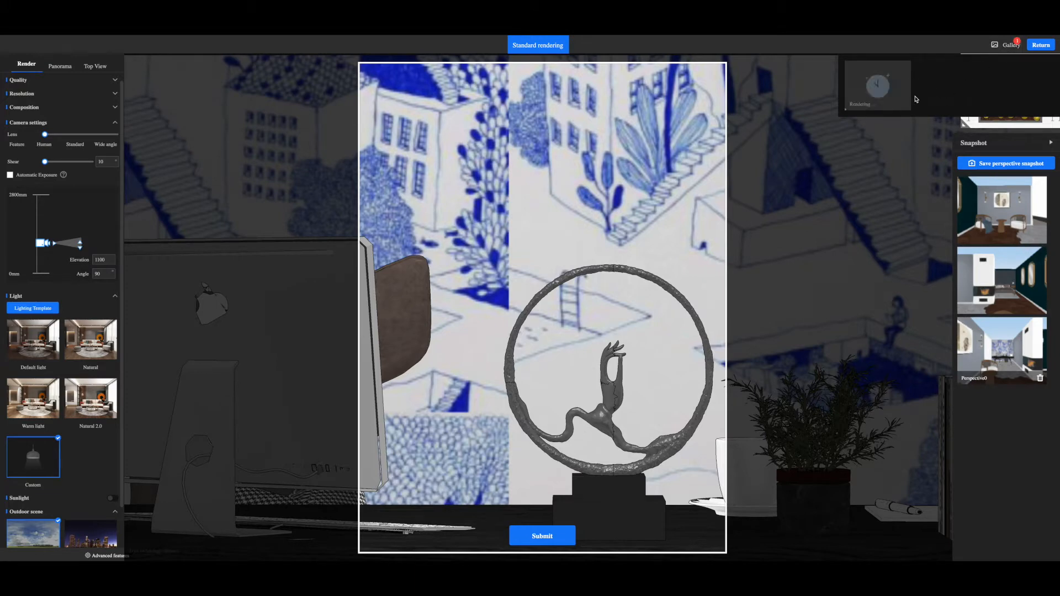
- Set the camera lens to Standard, submit the view for rendering, and check the gallery
left_click(46, 135)
left_click_drag(46, 136, 74, 137)
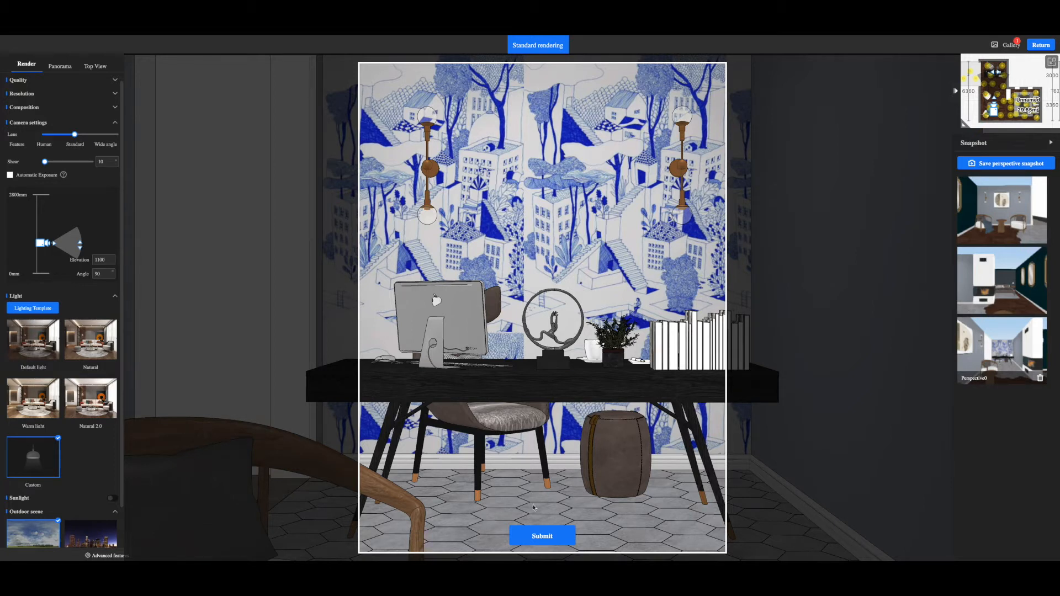
left_click(539, 536)
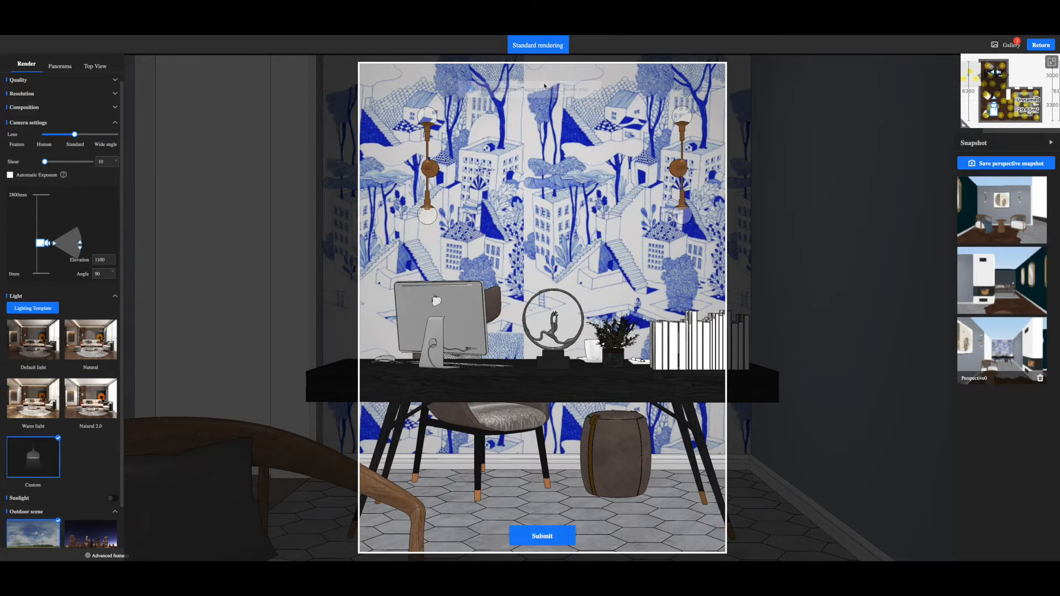
left_click(1005, 46)
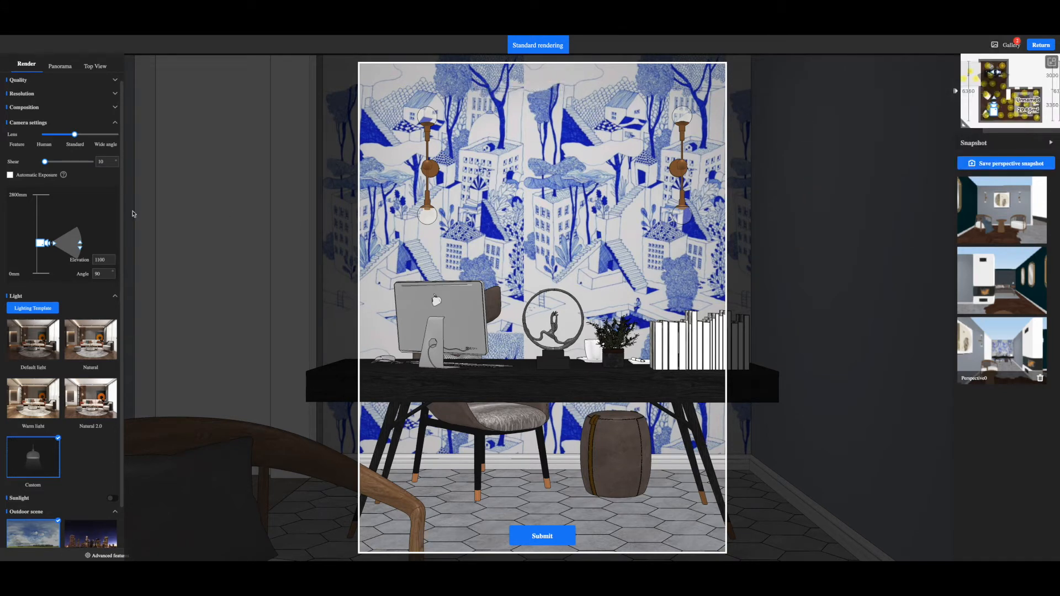
- Widen the camera lens to its maximum Wide angle setting and submit the view for rendering
left_click_drag(74, 138, 121, 135)
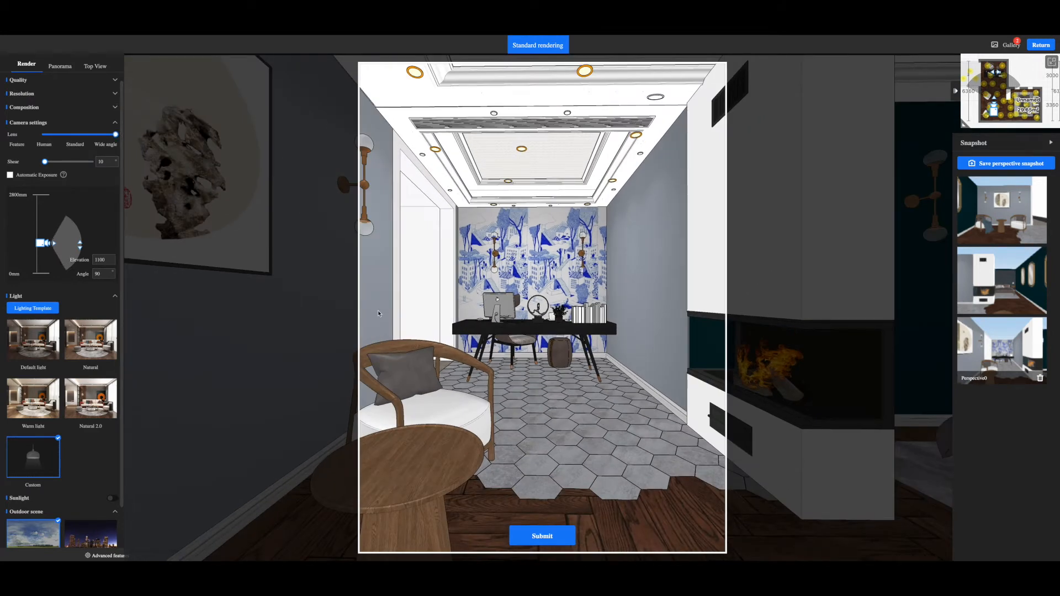
left_click(549, 538)
- Try a shear of 4740 with the Standard lens, and restore the shear to 10 with the widest lens
left_click_drag(115, 134, 75, 136)
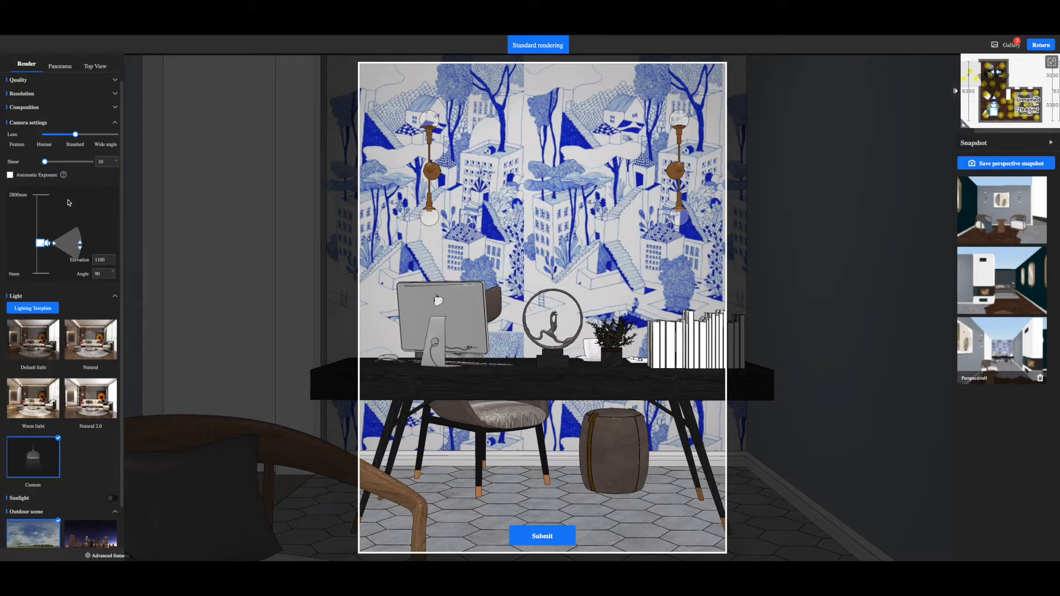
left_click_drag(45, 161, 84, 164)
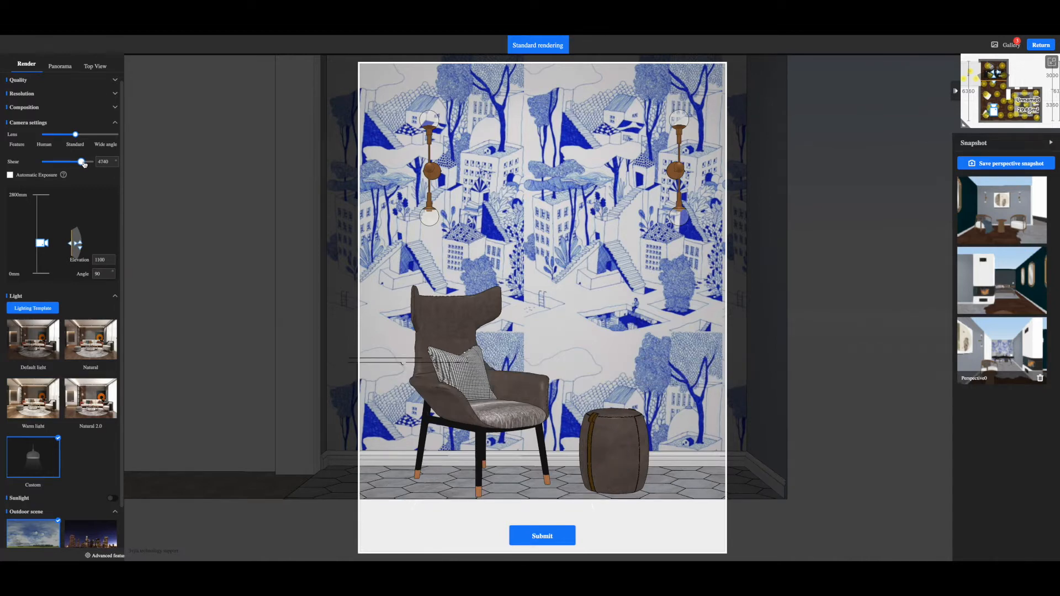
left_click_drag(84, 164, 115, 135)
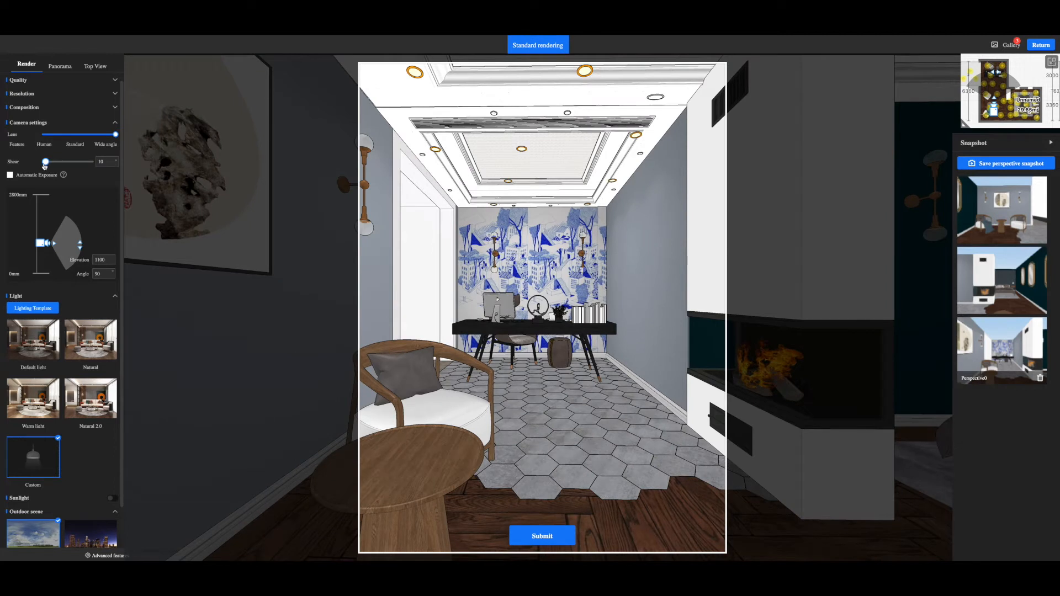
- Test shear values of 2480 and 3750 at different lens widths, and restore the shear to 10 with the widest lens
left_click_drag(46, 161, 64, 161)
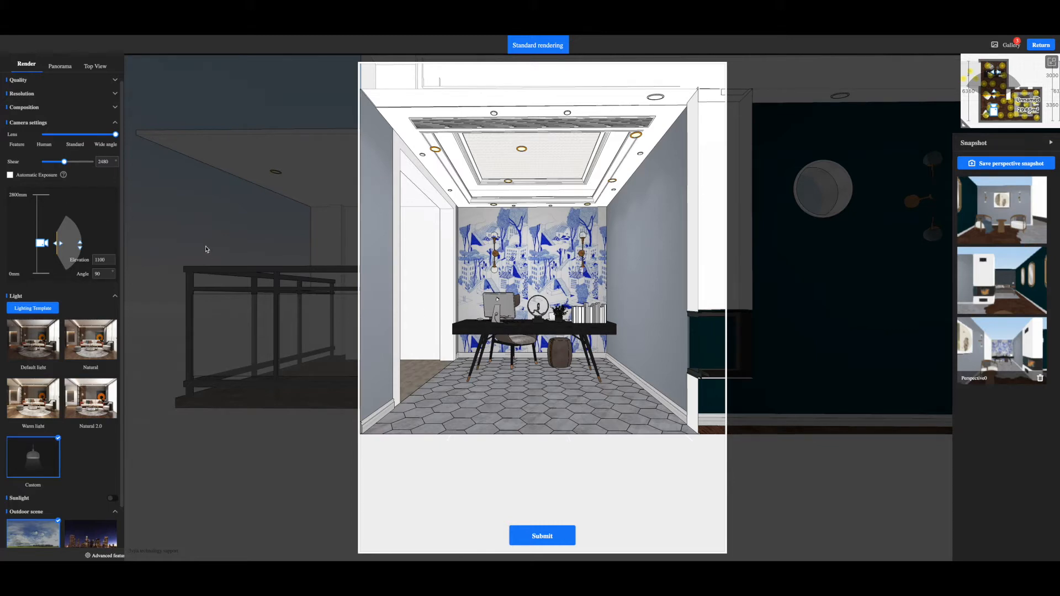
left_click_drag(116, 138, 92, 147)
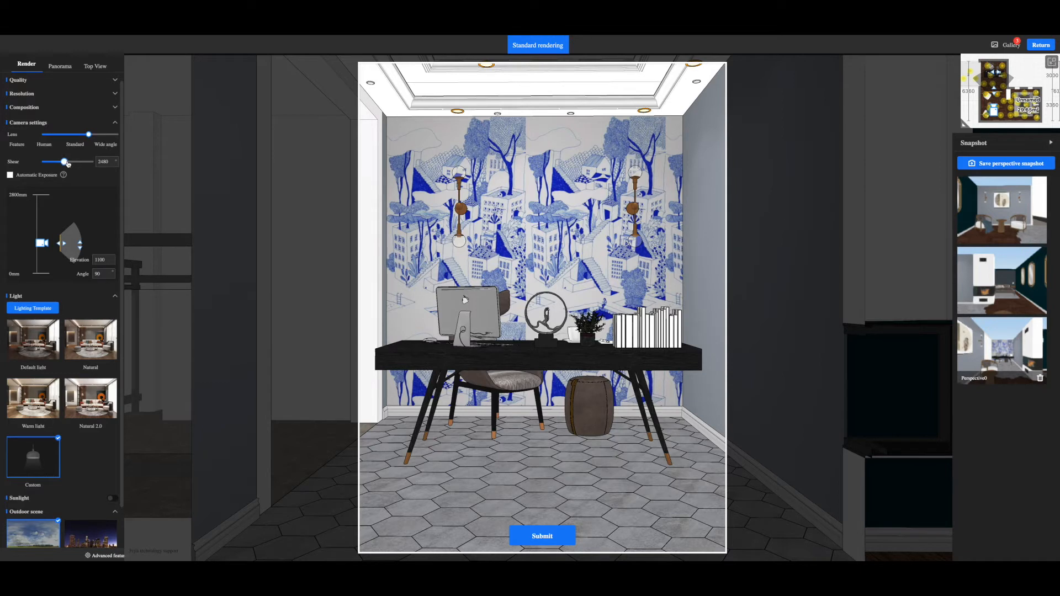
mouse_move(64, 161)
left_mouse_down()
mouse_move(36, 167)
mouse_move(78, 164)
left_mouse_up()
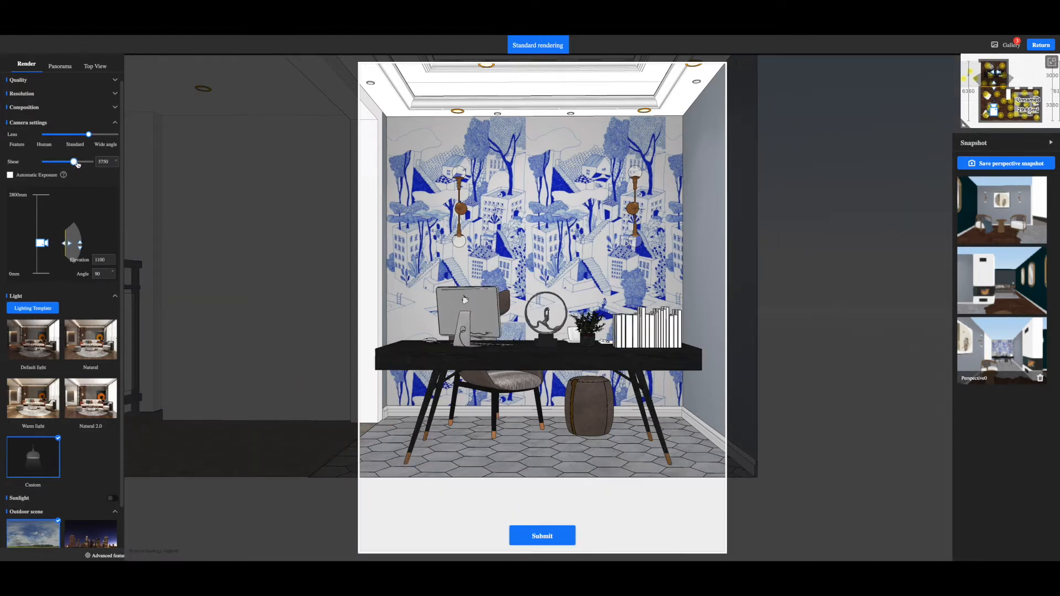
left_click_drag(88, 134, 126, 137)
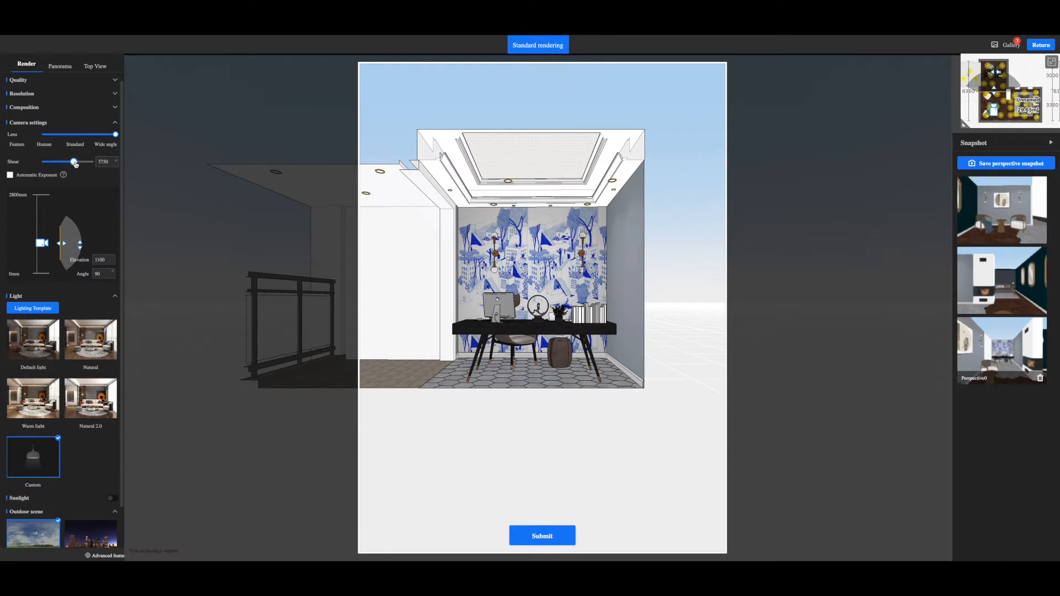
left_click_drag(74, 162, 35, 163)
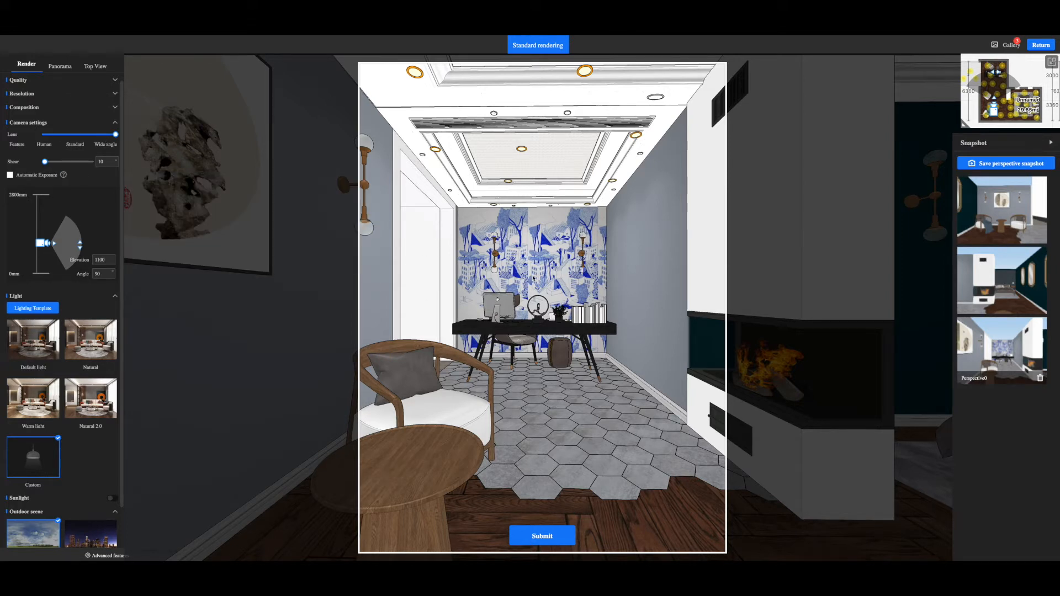
- Enable Automatic Exposure for the camera and submit the wide-angle view for rendering
left_click(10, 176)
left_click(10, 176)
left_click(539, 534)
- Raise the camera elevation to 1115 and set the shear to 3269
left_click_drag(39, 246, 39, 247)
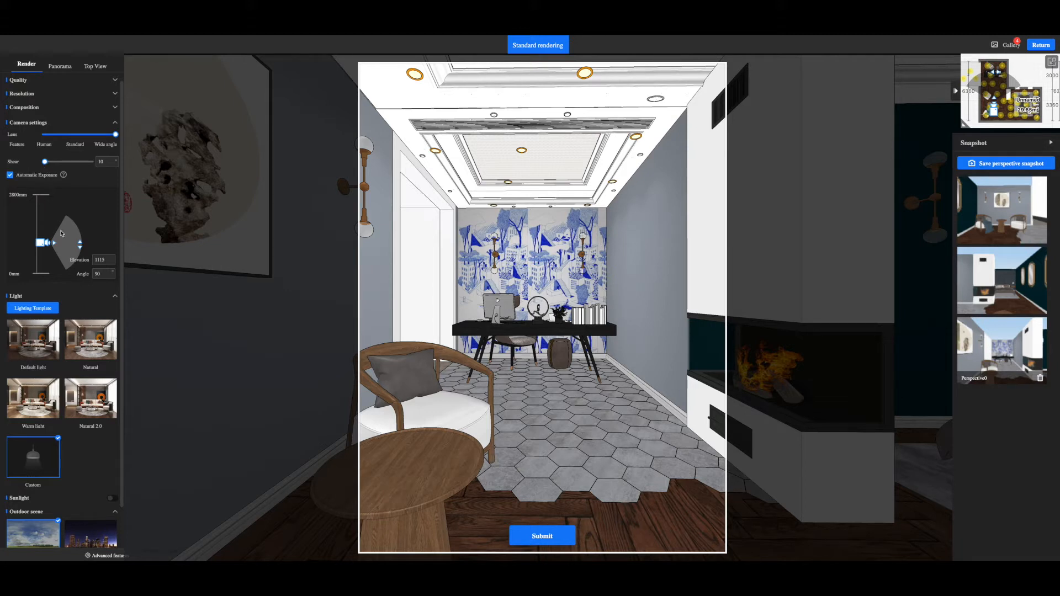
left_click_drag(56, 246, 65, 247)
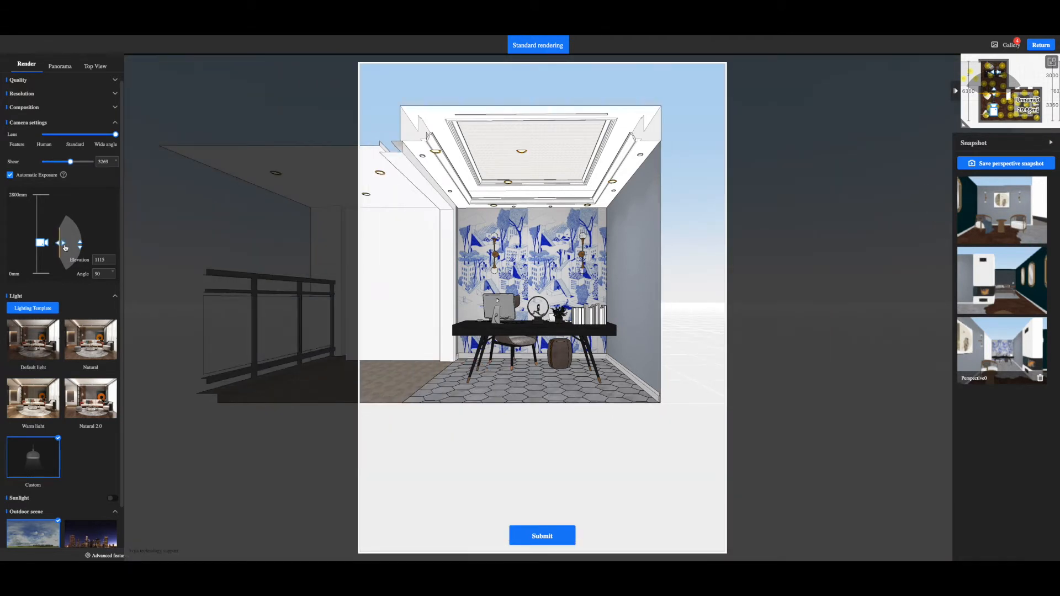
left_click_drag(64, 248, 65, 249)
scroll(119, 183, "up", 1)
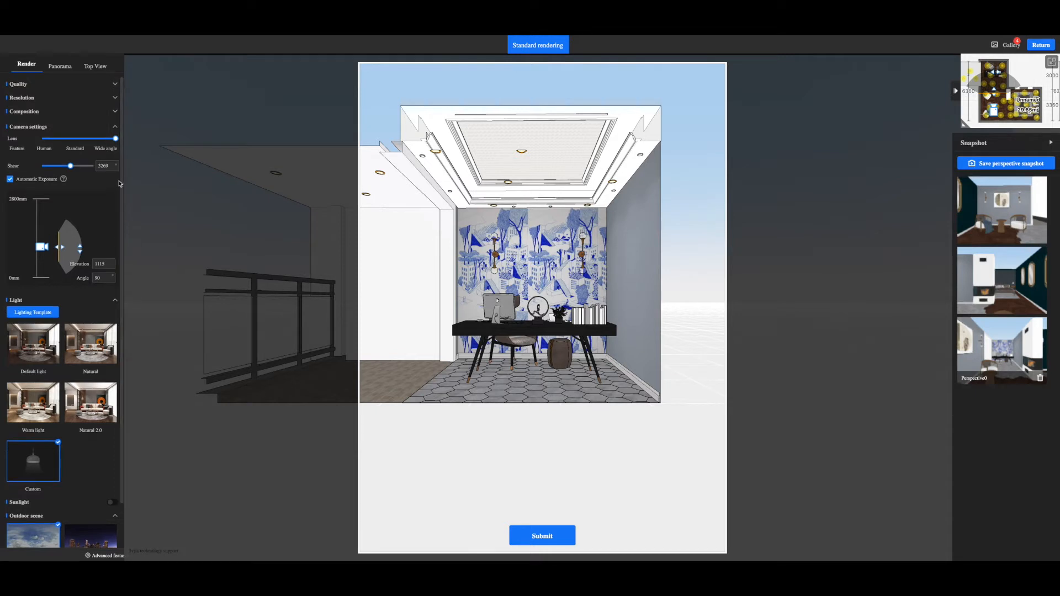
- Set the composition to 16:9, shift the view of the desk area and submit it for rendering
left_click(36, 99)
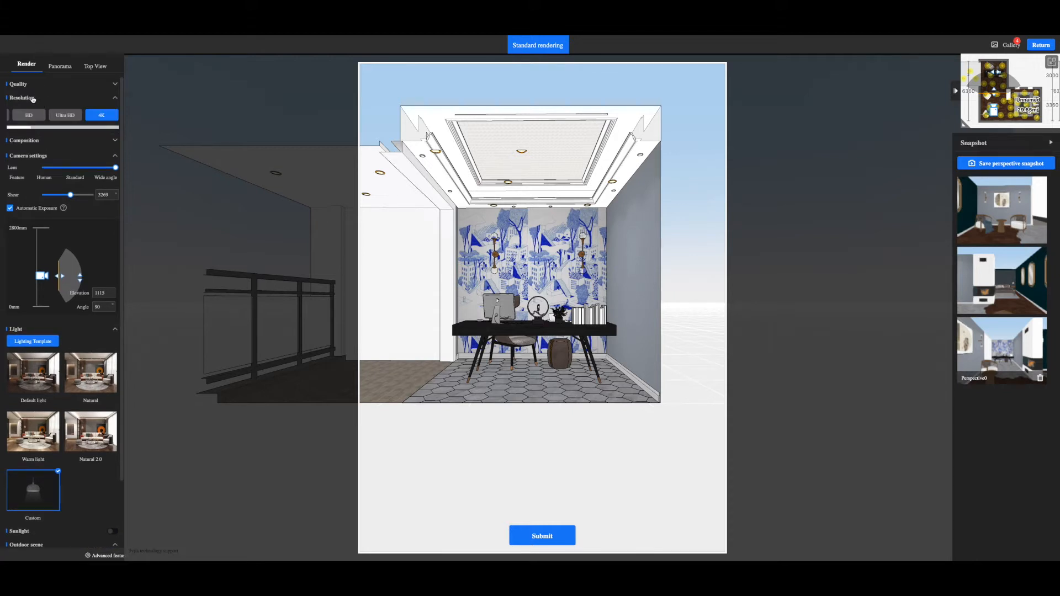
left_click(31, 102)
left_click(24, 114)
left_click(21, 128)
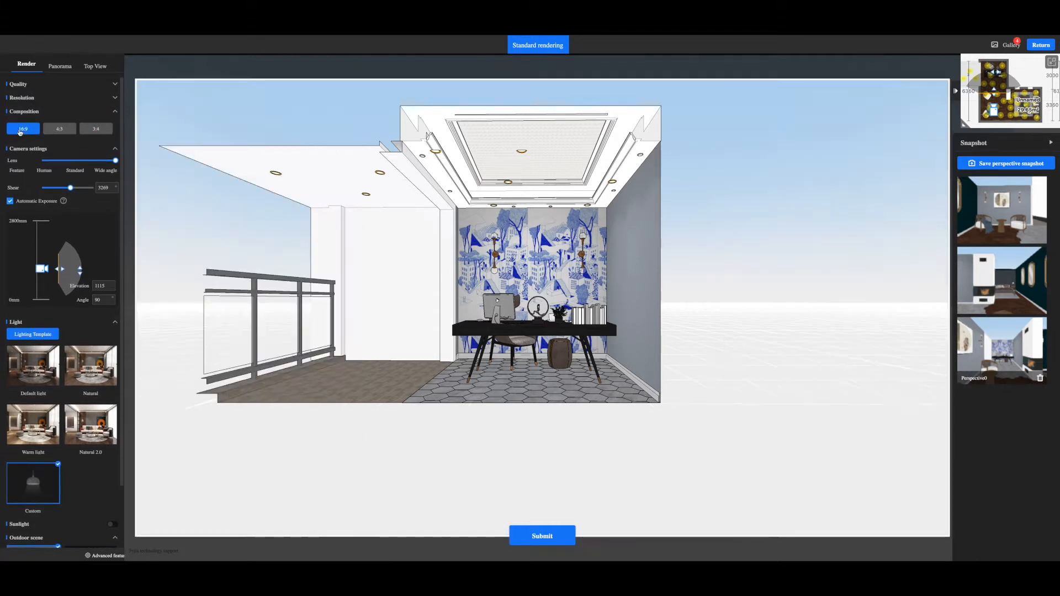
left_click_drag(182, 156, 208, 188)
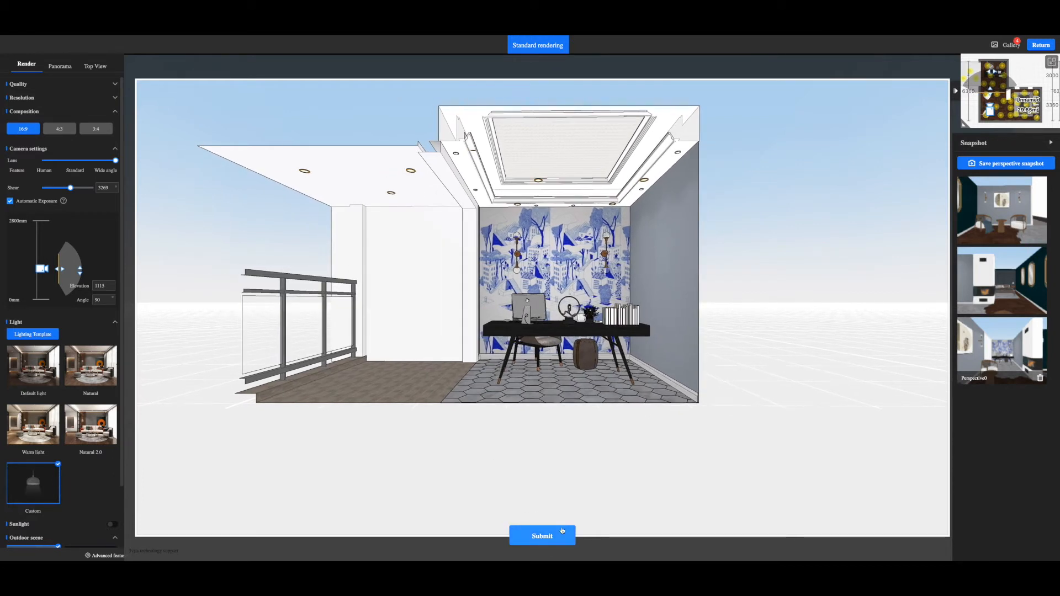
left_click(555, 546)
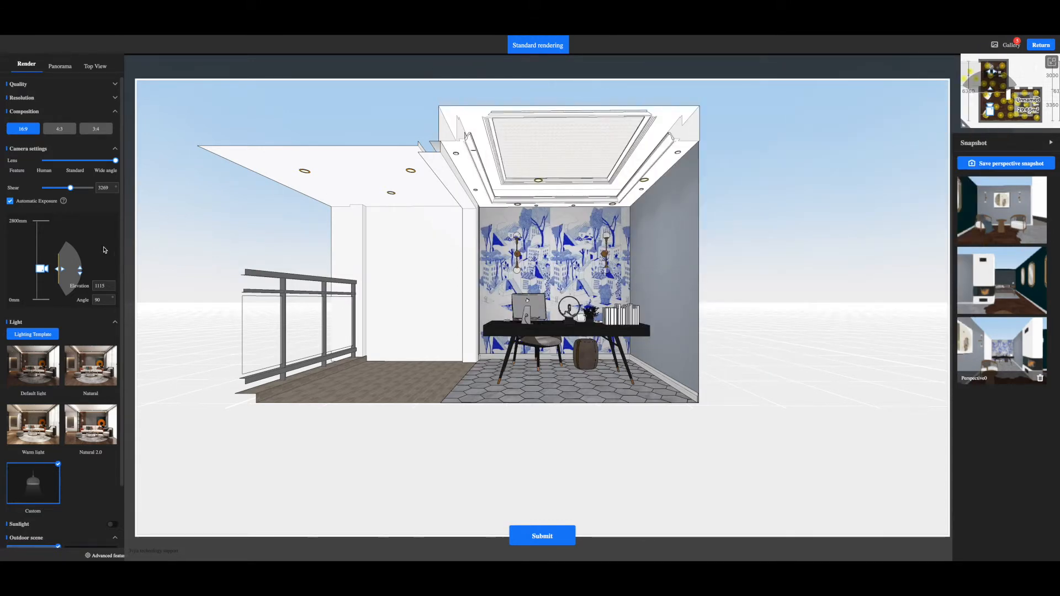
- Restore the shear to 10 and move the camera sideways toward the fireplace
left_click_drag(70, 189, 45, 189)
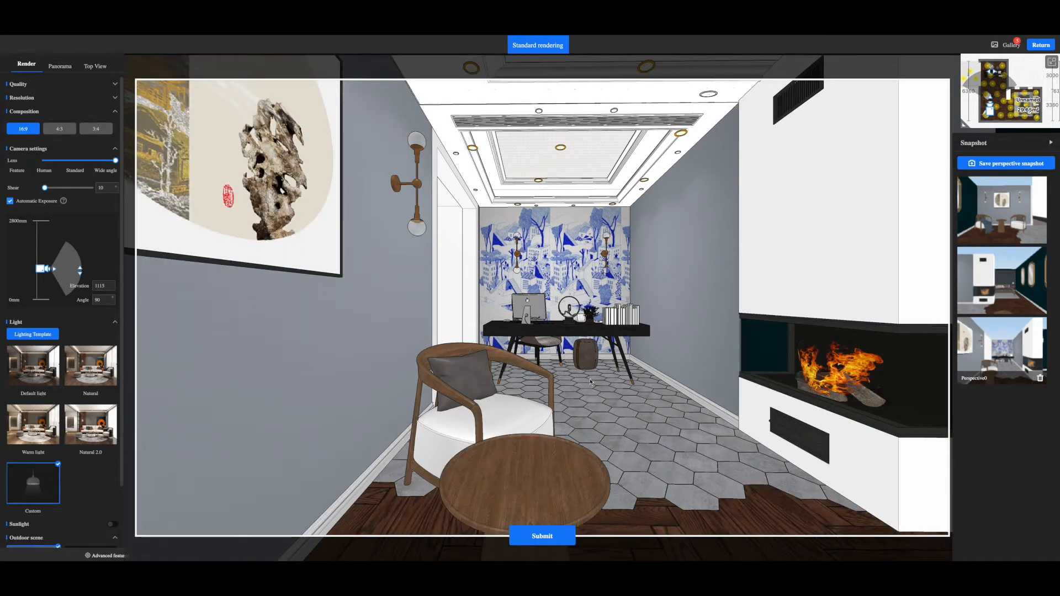
left_click_drag(584, 376, 596, 388)
key("d")
key("d")
key("d")
key("d")
key("d")
key("d")
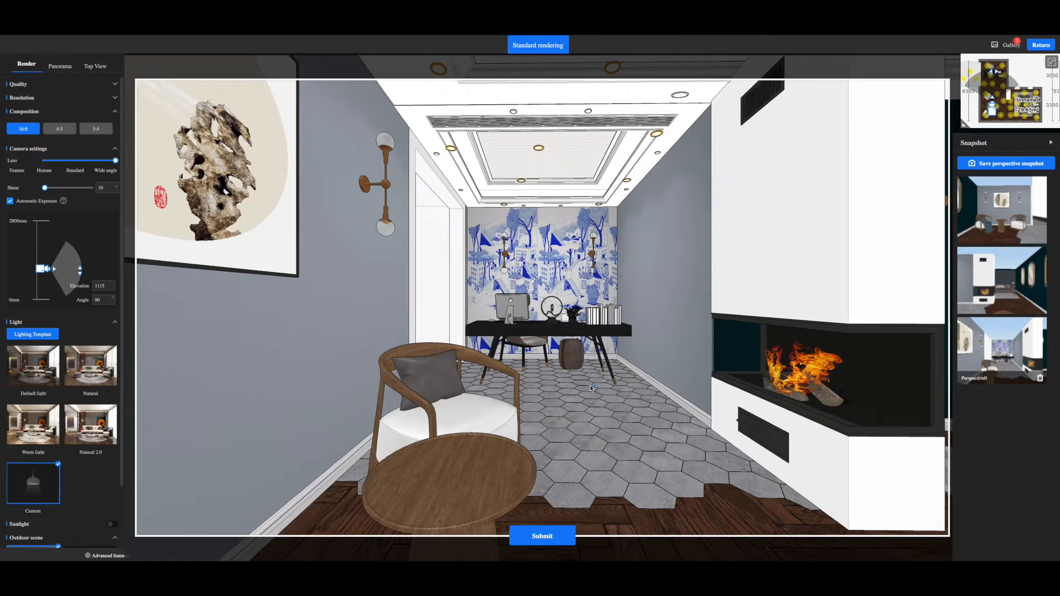
key("d")
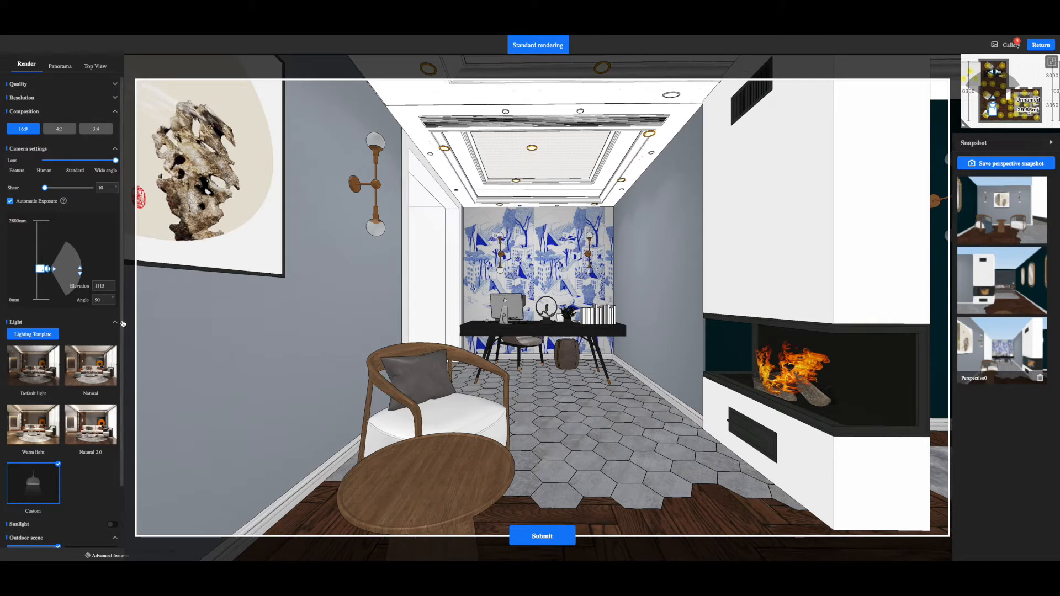
- Lower the camera elevation to 805, reposition the camera beside the round table and save the view as a perspective snapshot
left_click_drag(41, 269, 39, 279)
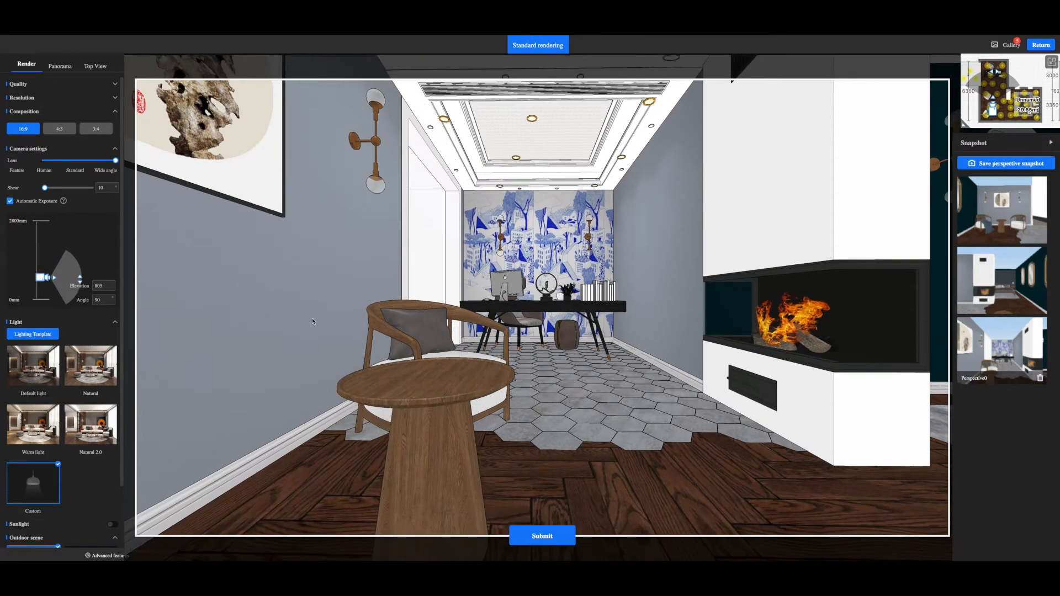
key("w")
key("d")
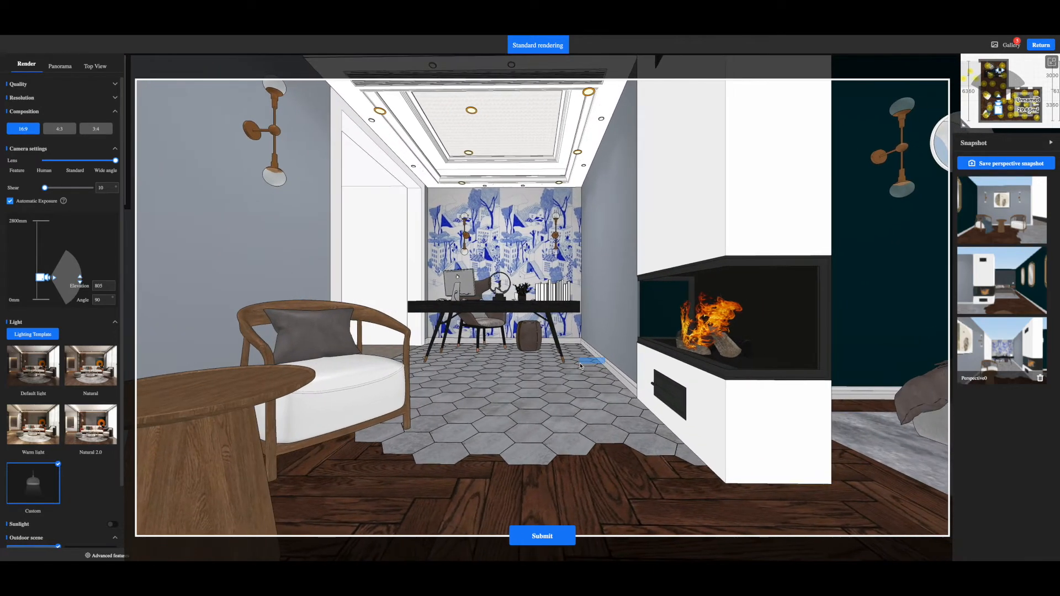
key("a")
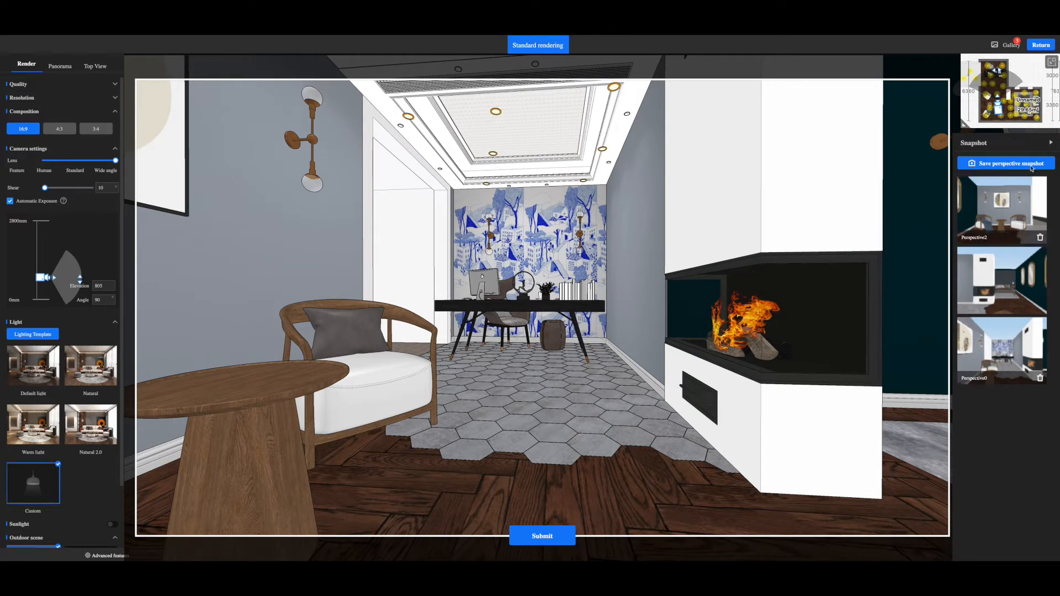
left_click(1006, 163)
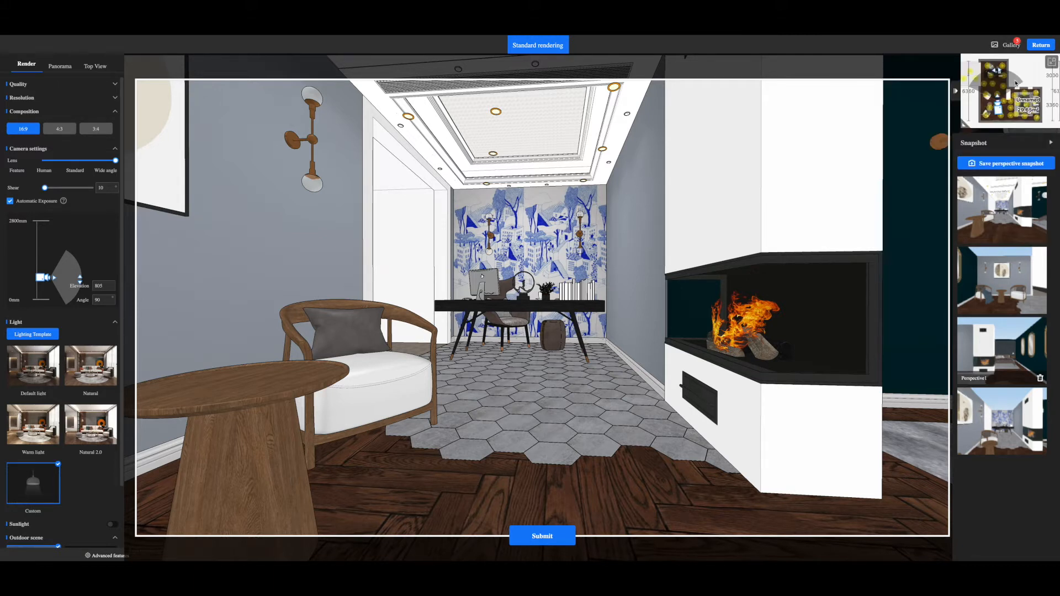
- With the floor plan as the main view, apply the Default light template and submit the scene for rendering
left_click(1052, 62)
scroll(637, 273, "up", 6)
scroll(637, 273, "down", 10)
scroll(637, 273, "up", 3)
scroll(638, 273, "up", 5)
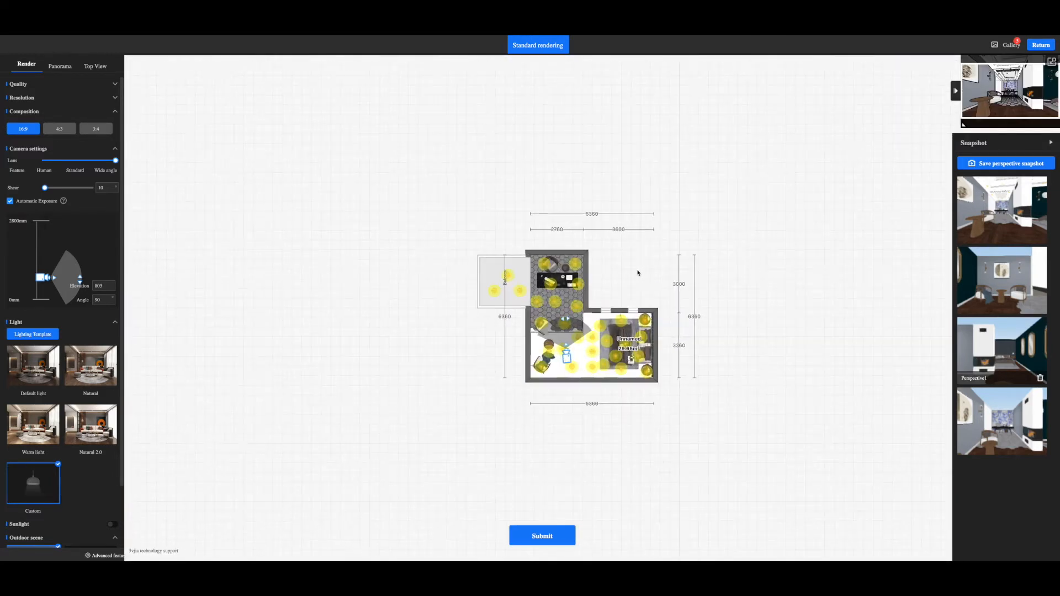
scroll(624, 274, "up", 4)
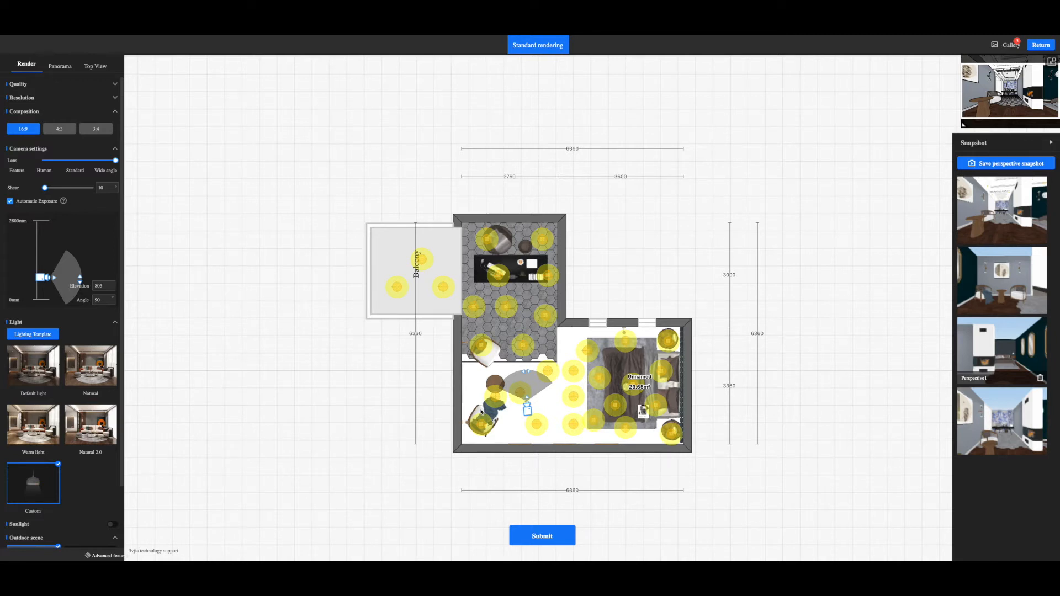
left_click(35, 382)
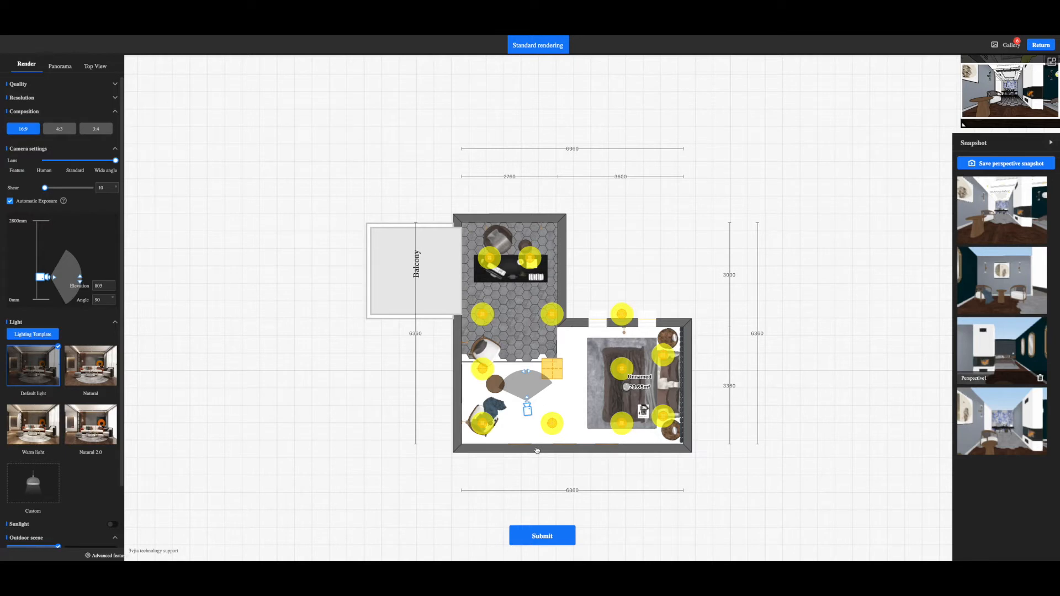
left_click(531, 545)
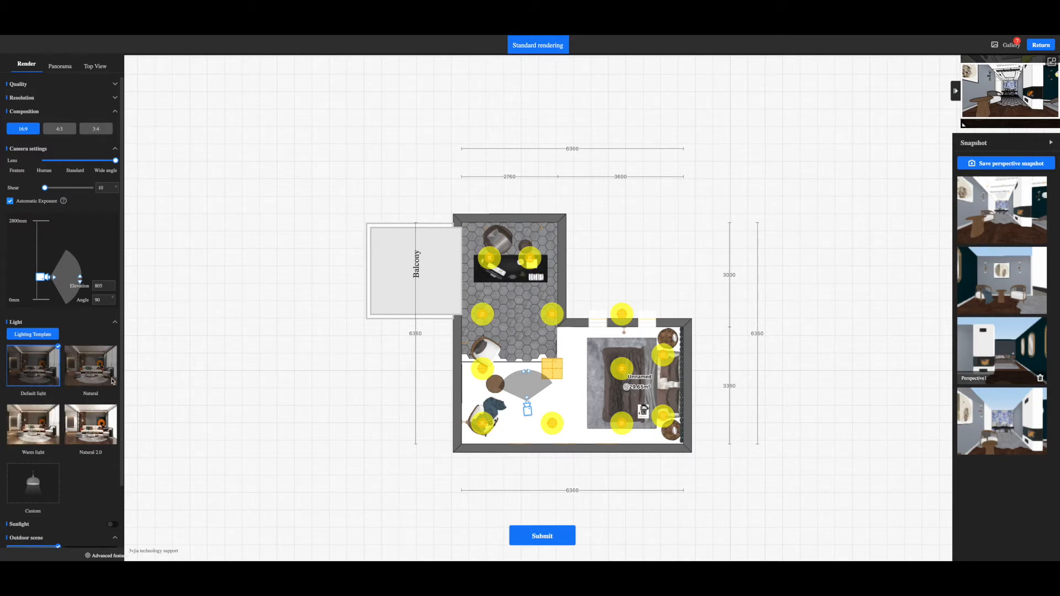
- Apply the Natural light template, check the settings of a study fill light and submit the scene for rendering
left_click(95, 362)
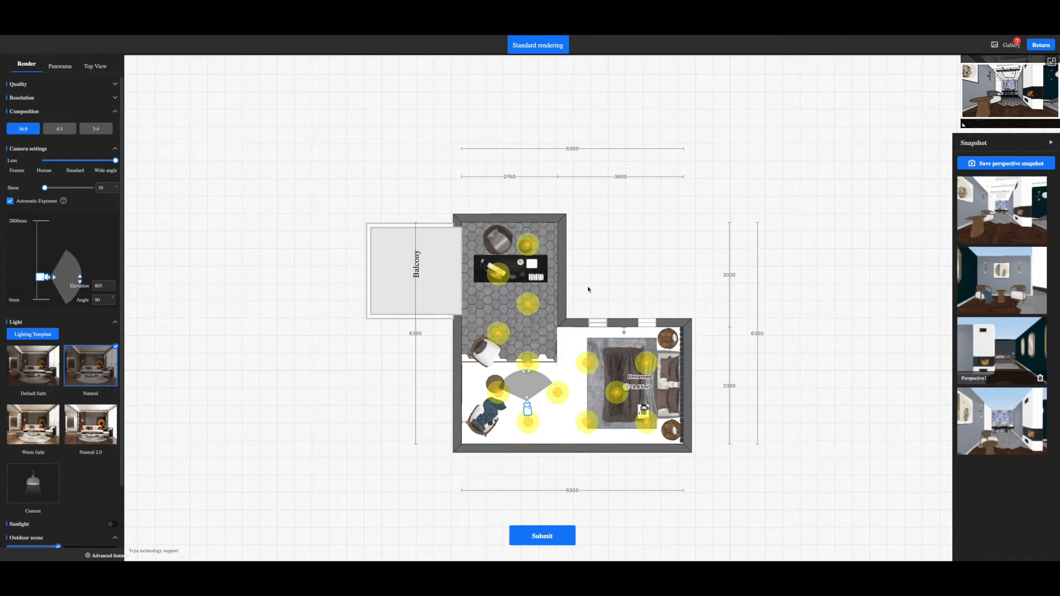
left_click(529, 310)
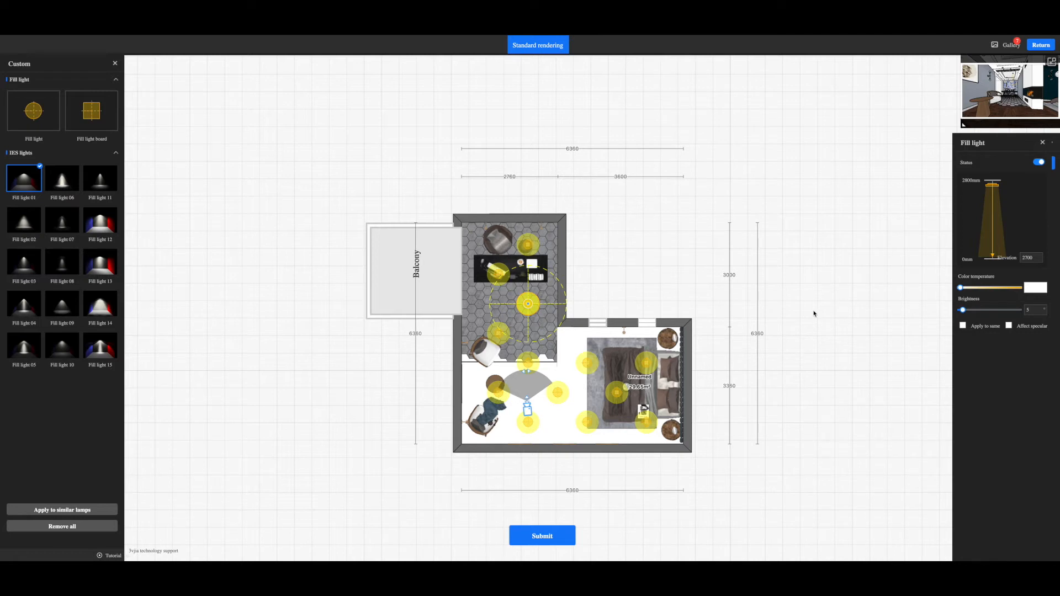
left_click(116, 64)
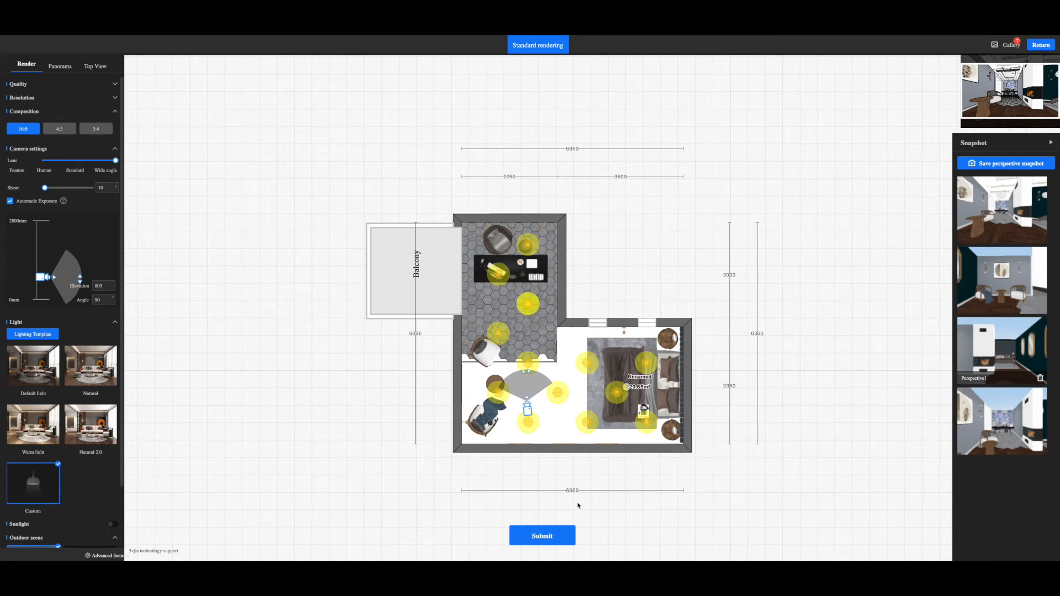
left_click(554, 534)
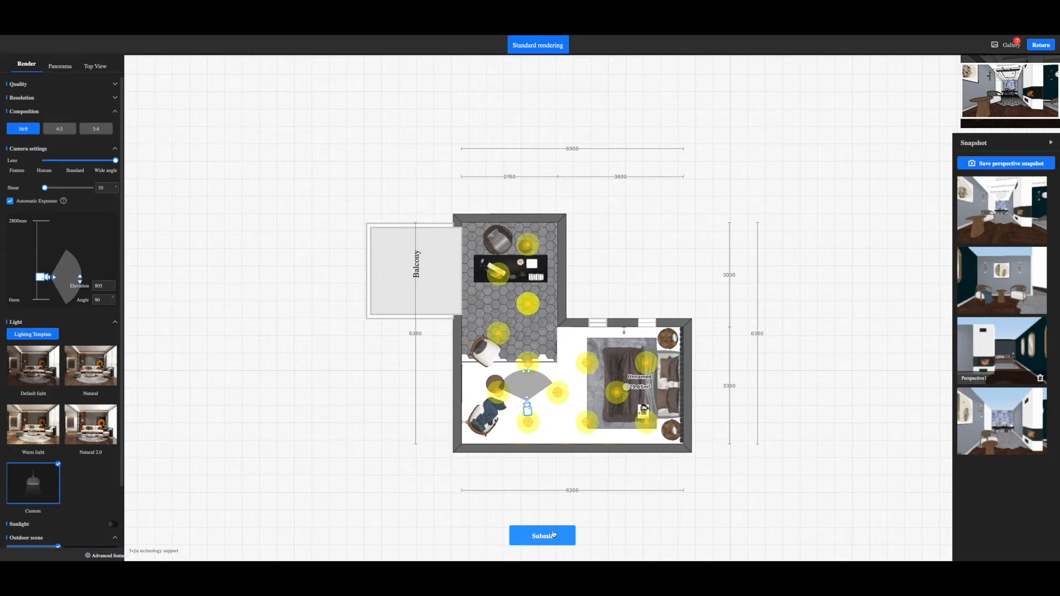
- Apply the Warm light template and check the settings of the fill light above the desk
left_click(33, 432)
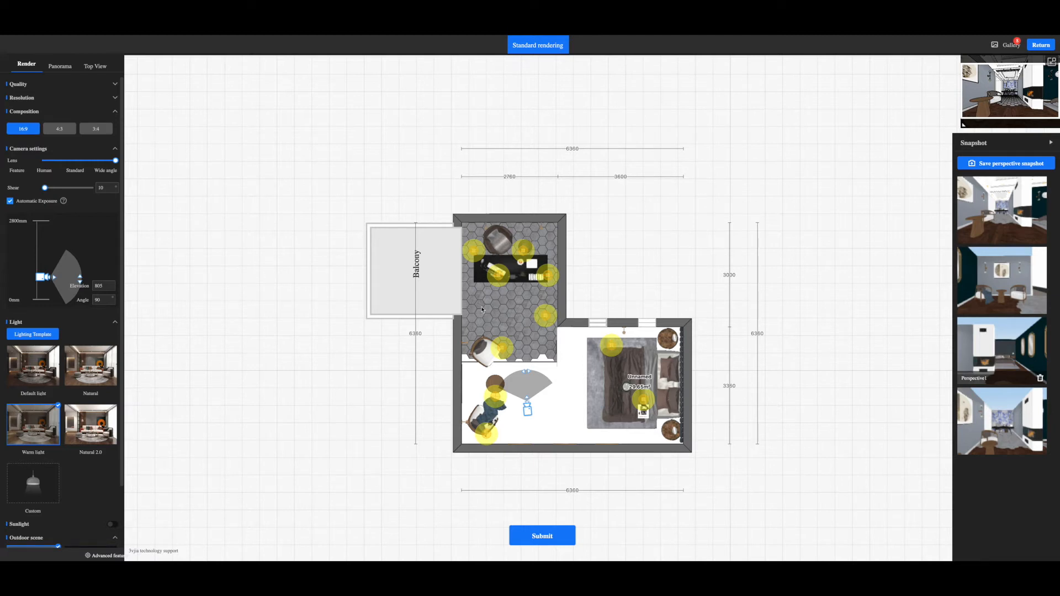
left_click(497, 276)
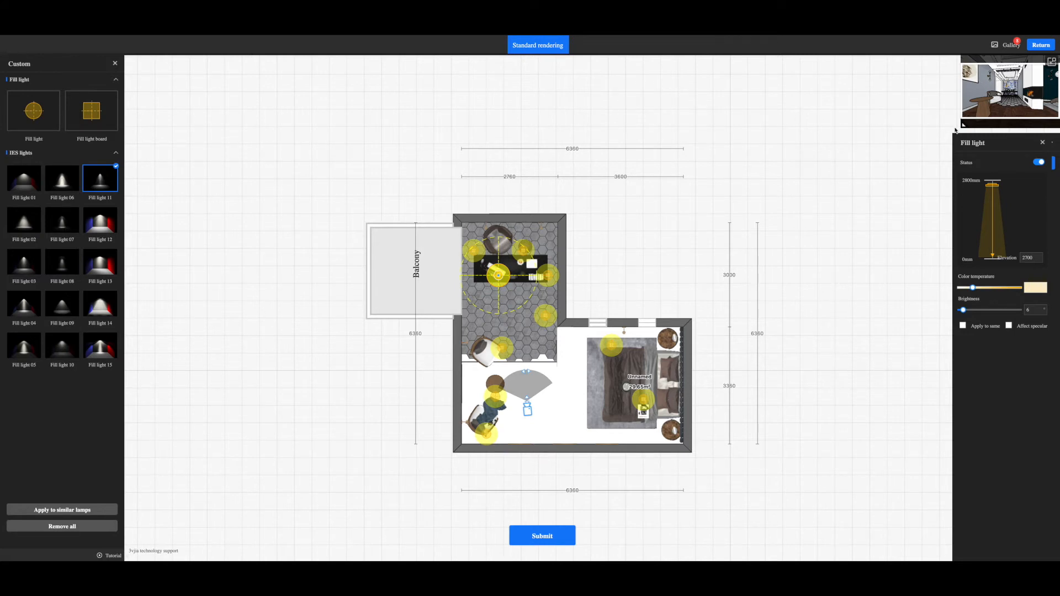
left_click(1043, 143)
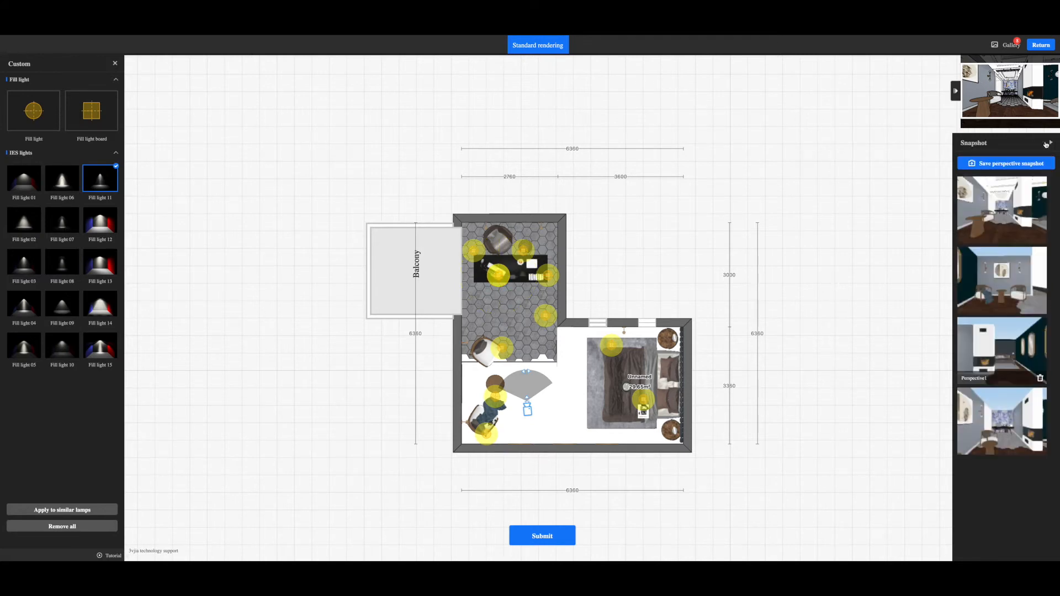
left_click(115, 64)
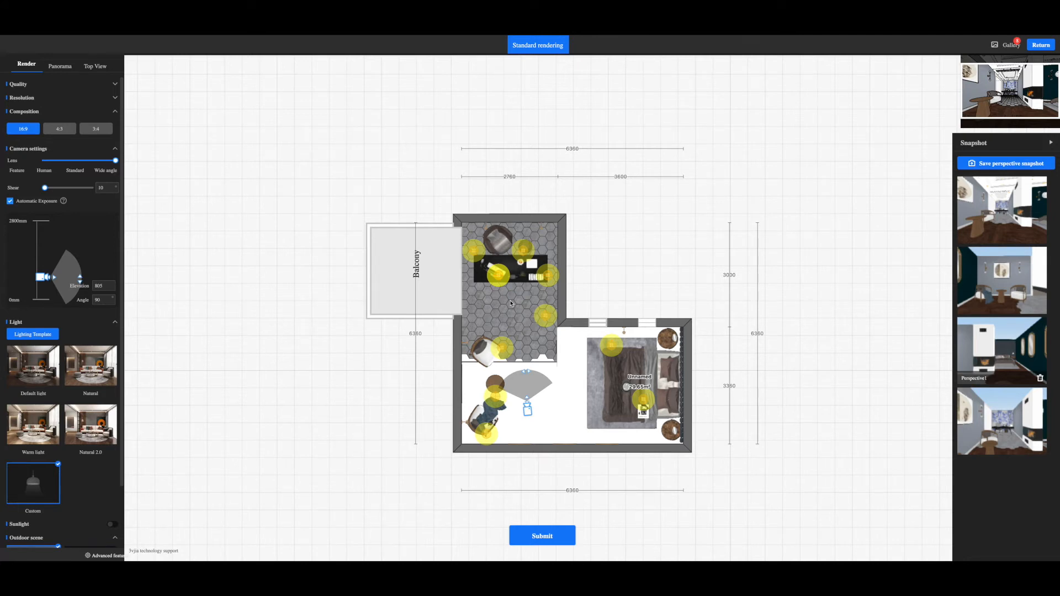
- Try the Natural 2.0 template, return to Warm light and submit the scene for rendering
left_click(69, 433)
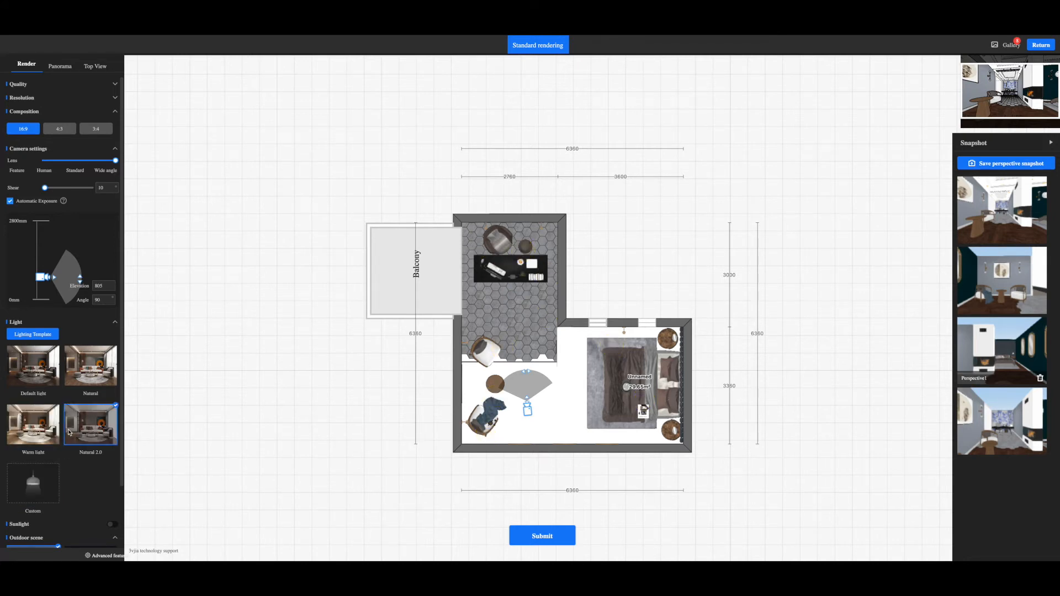
left_click(44, 428)
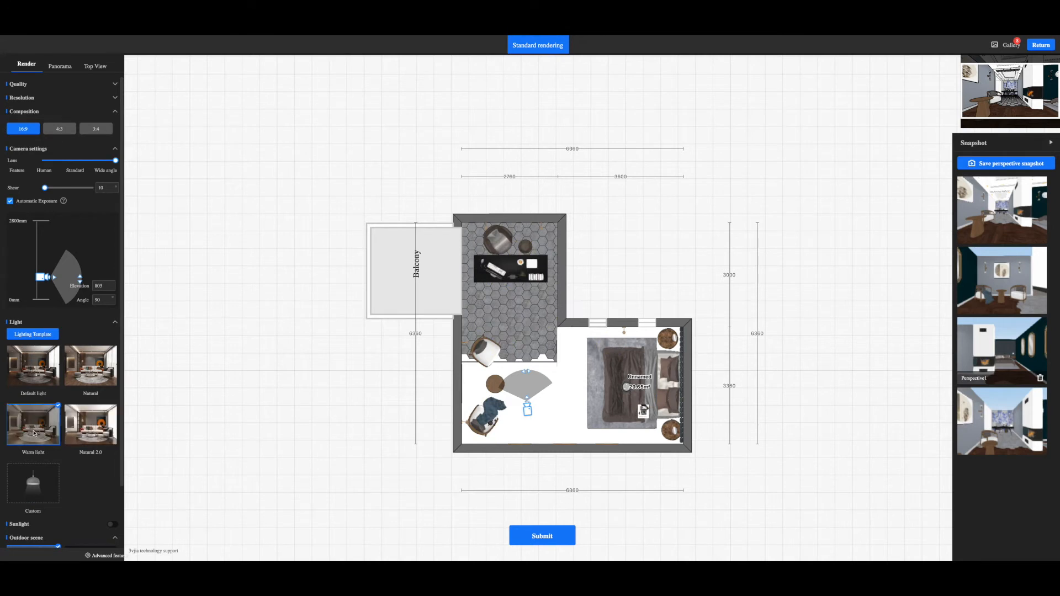
left_click(543, 537)
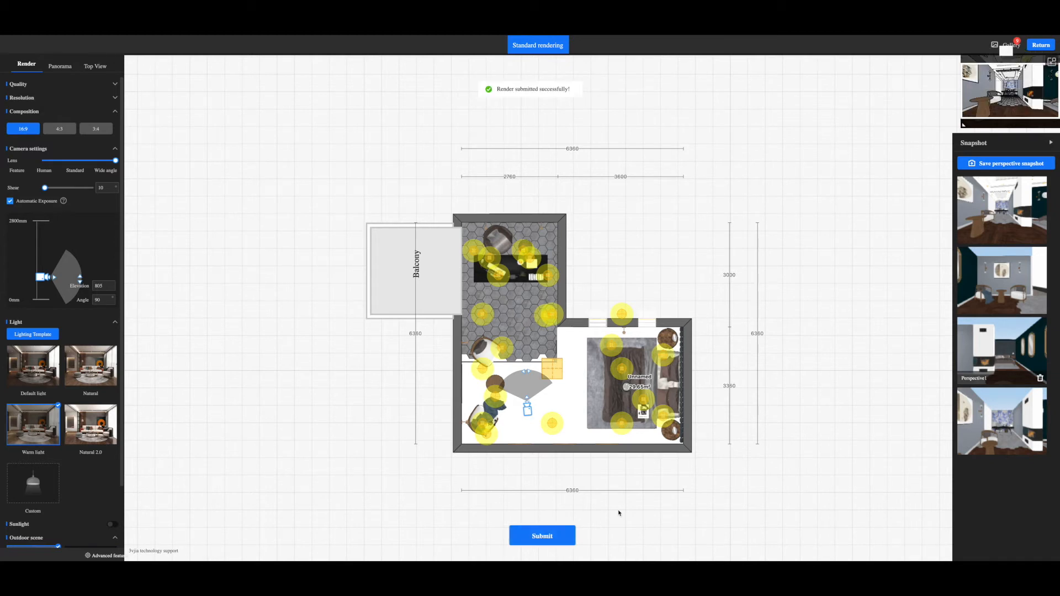
- Apply the Natural 2.0 template, check the fill light near the camera and submit the scene for rendering
left_click(80, 430)
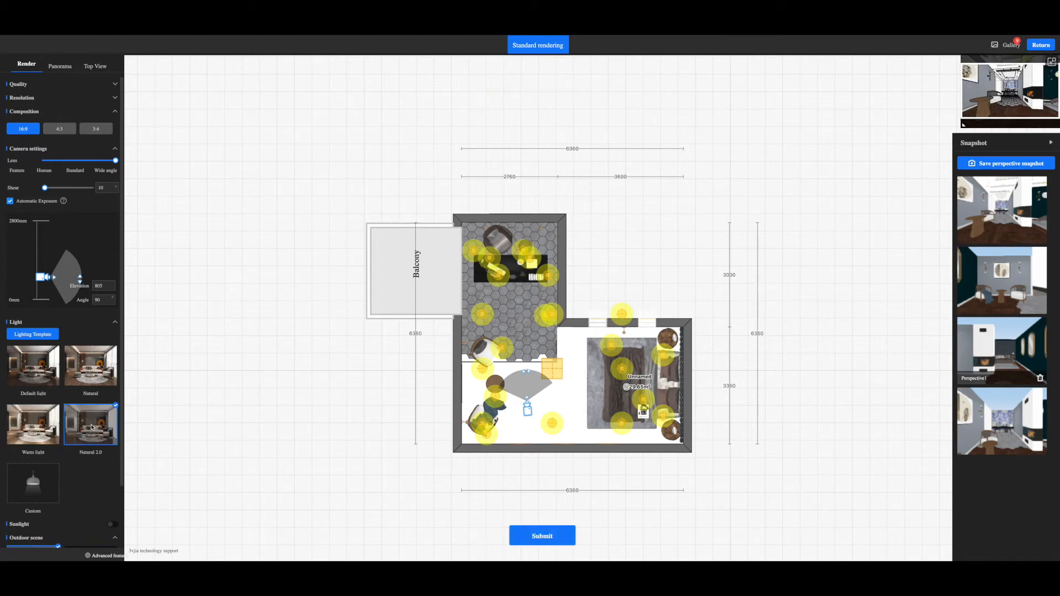
left_click(51, 428)
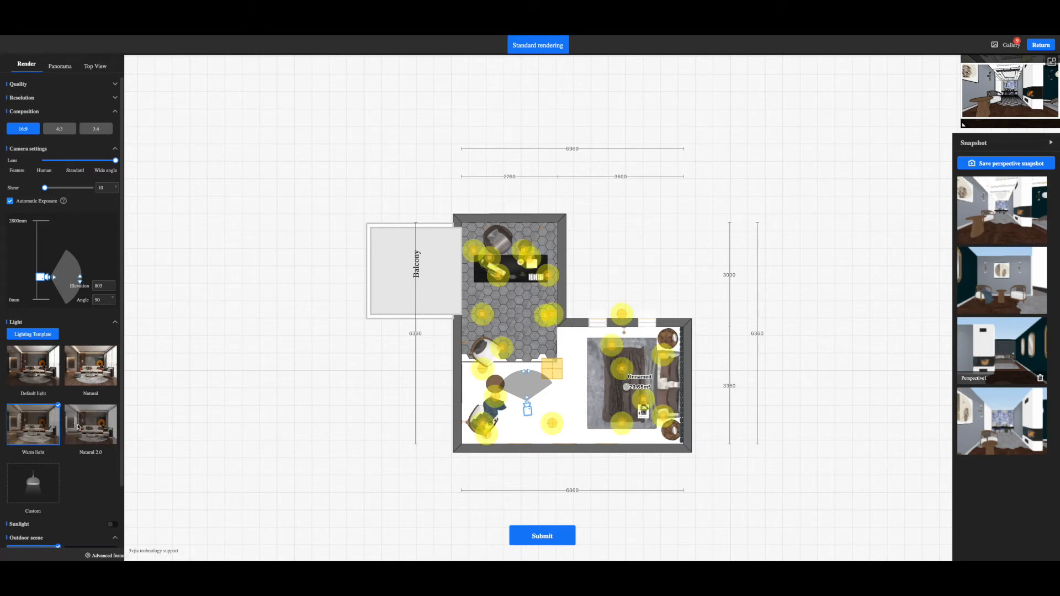
left_click(79, 427)
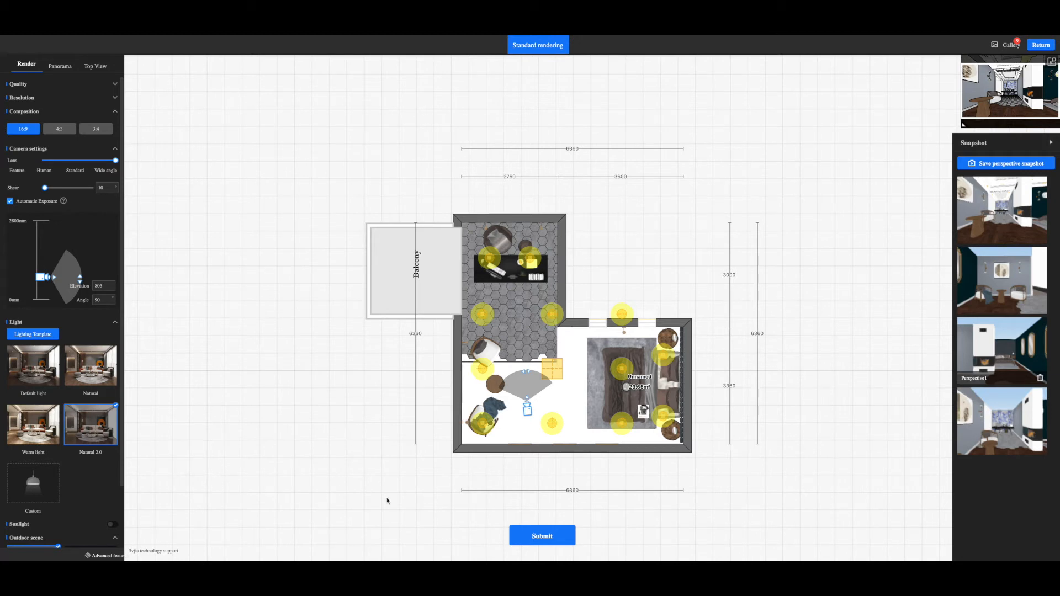
left_click(552, 424)
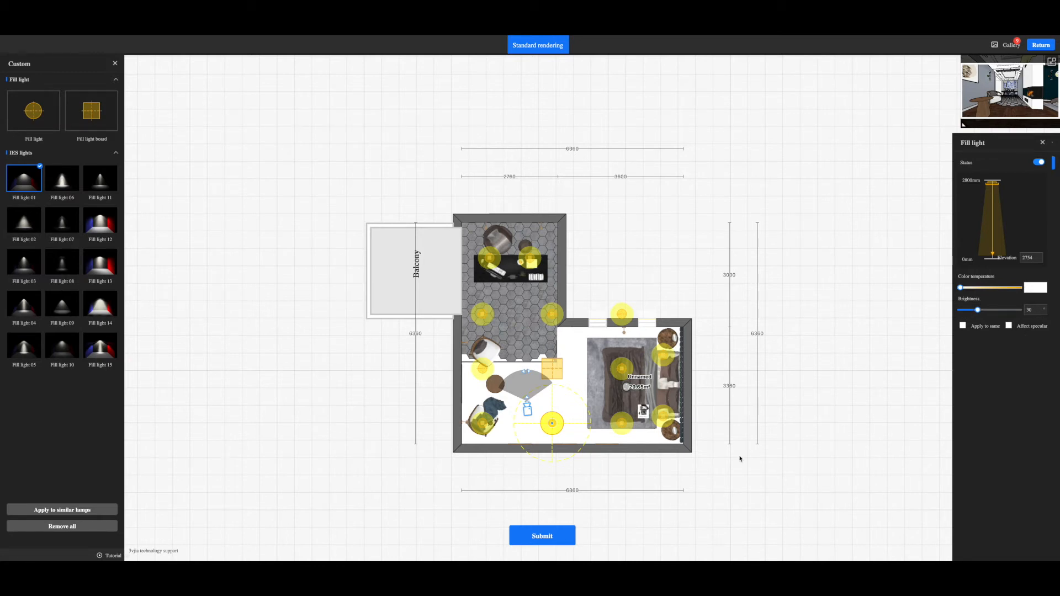
left_click(556, 545)
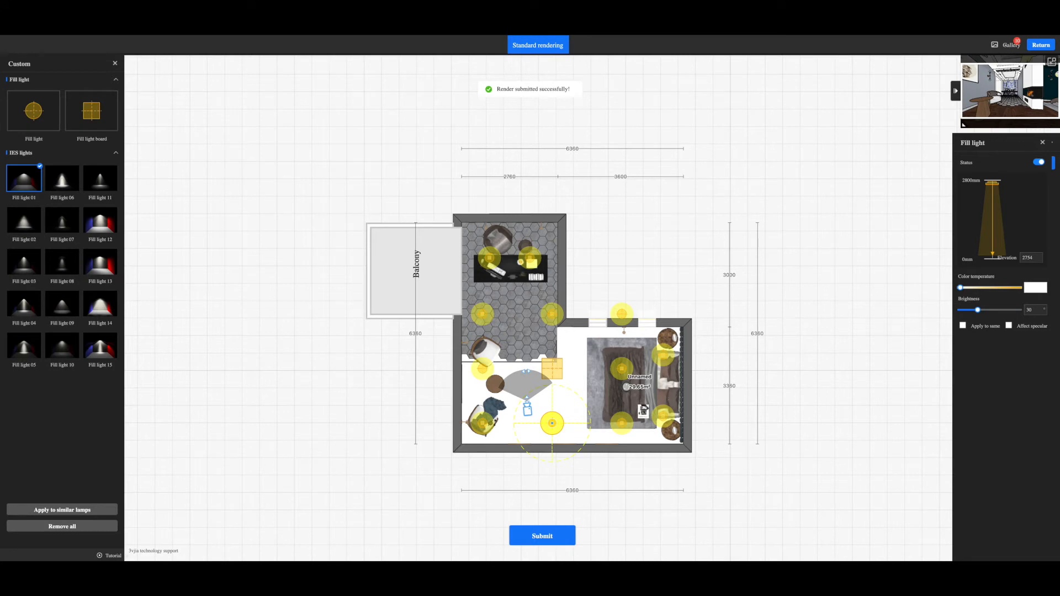
- Check the submitted renders in the gallery and open the custom lighting options
left_click(1000, 51)
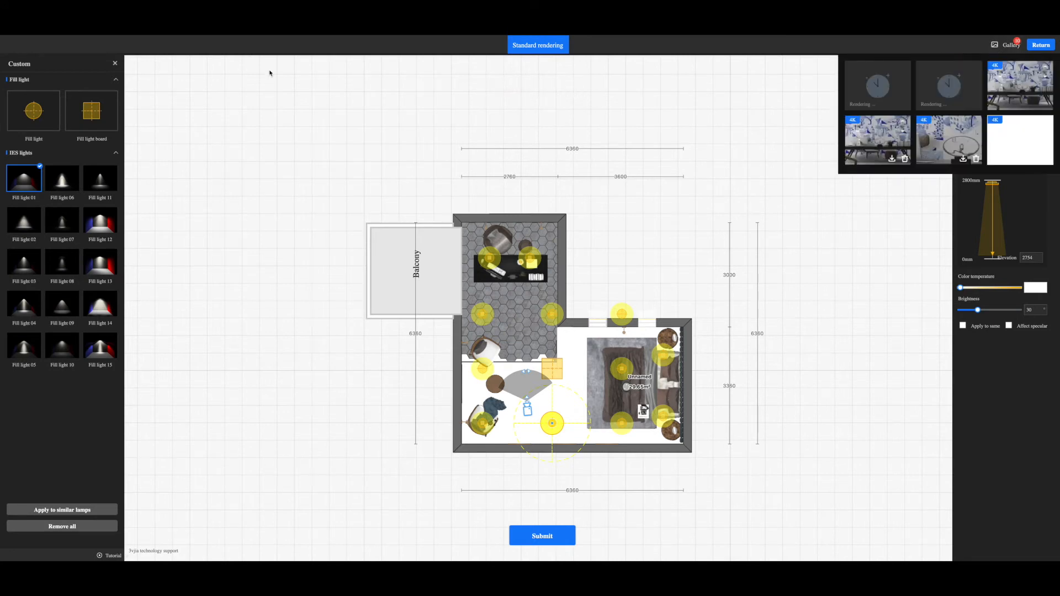
left_click(114, 64)
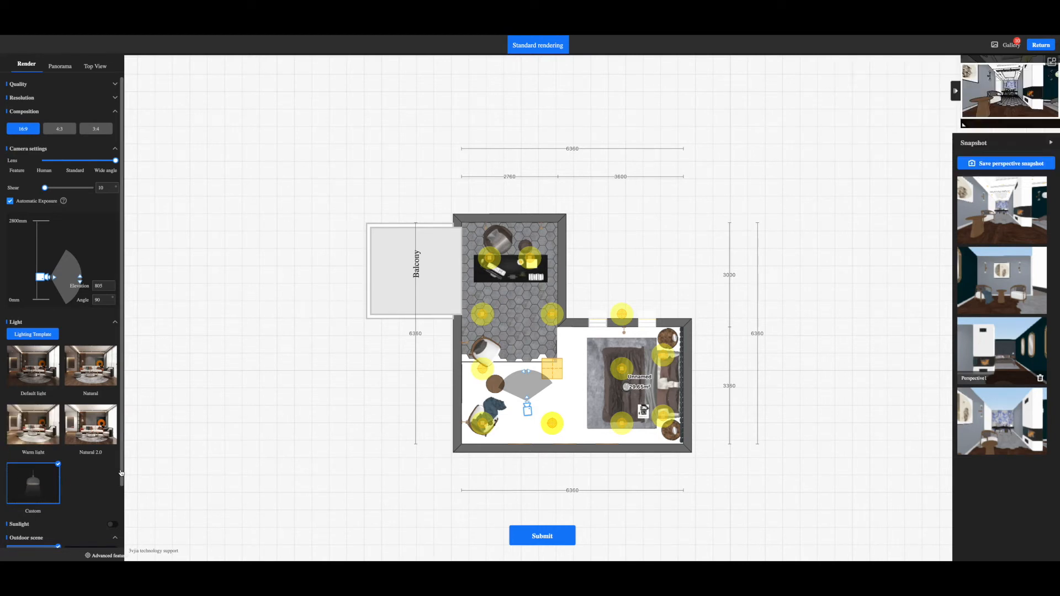
scroll(114, 519, "down", 2)
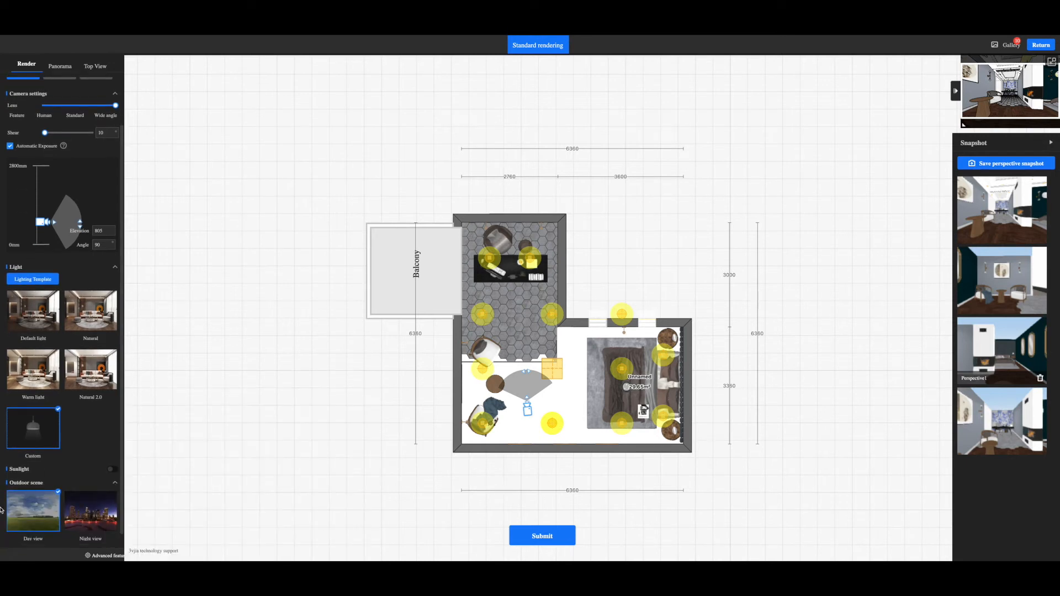
left_click(48, 423)
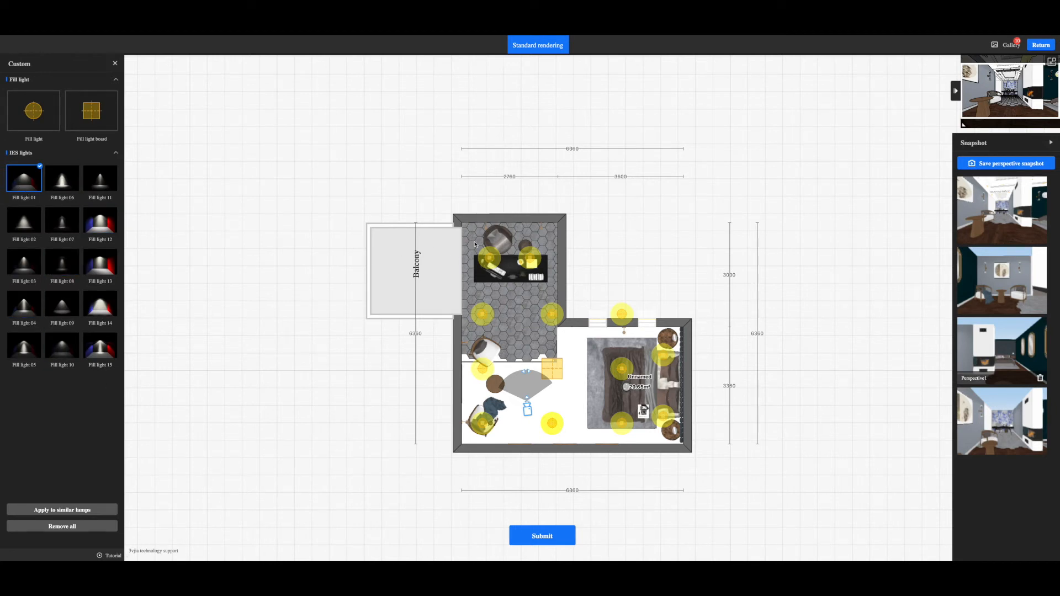
- Examine the IES options for the fill light above the desk and the settings of the fill light board
left_click(498, 256)
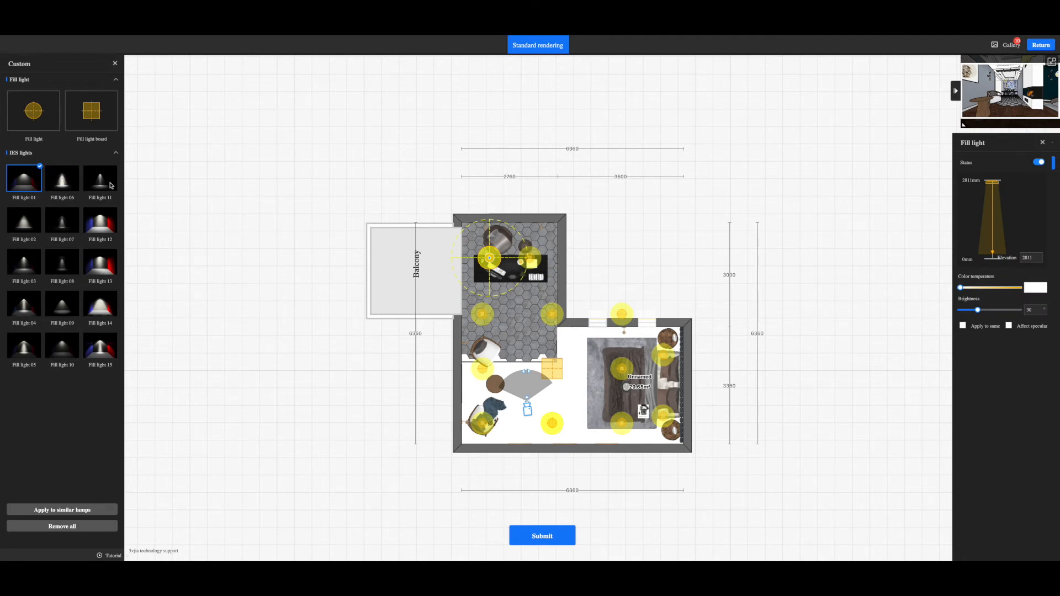
left_click(63, 182)
left_click(42, 517)
left_click(95, 110)
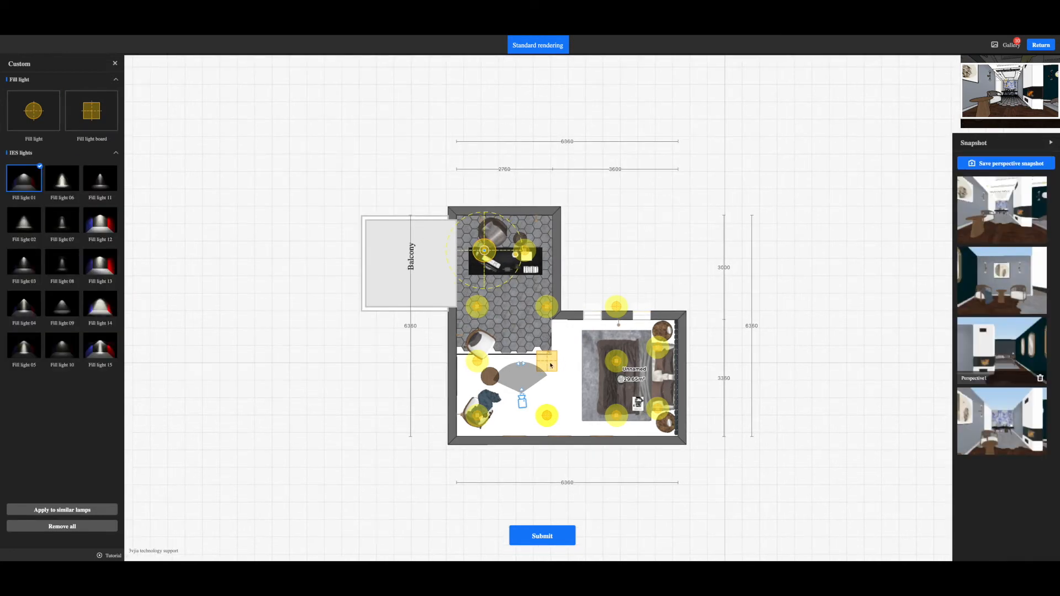
left_click(555, 365)
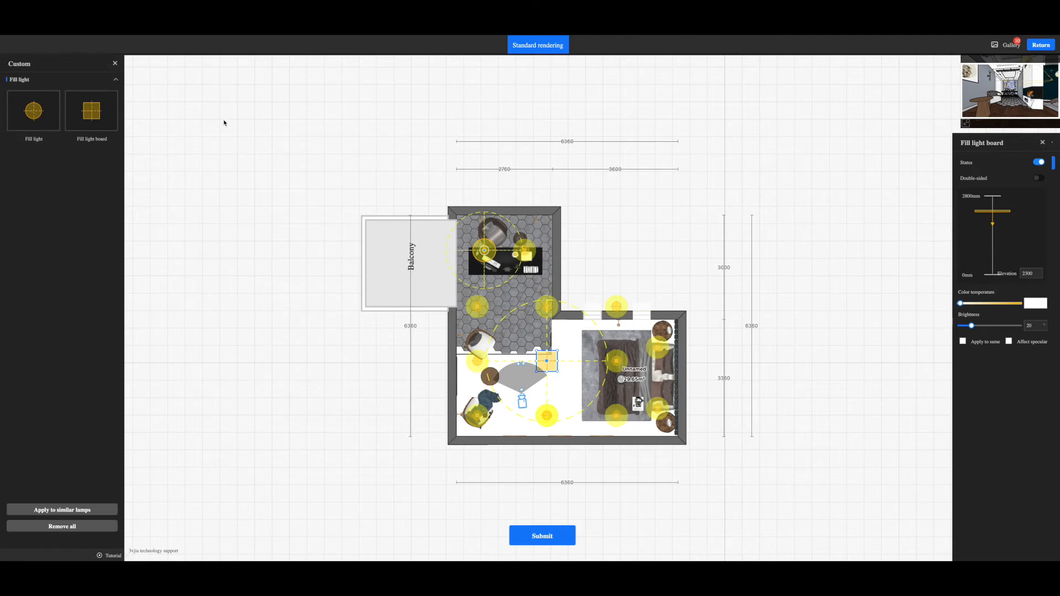
left_click(115, 63)
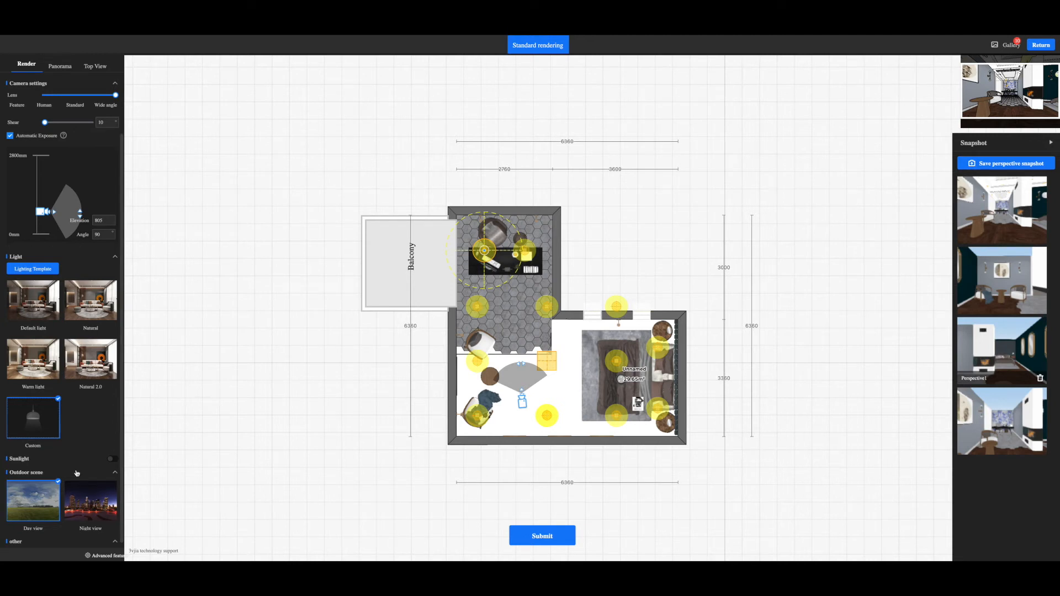
- Apply the Warm light template, enable sunlight and move the sun's direction to the northwest
left_click(49, 368)
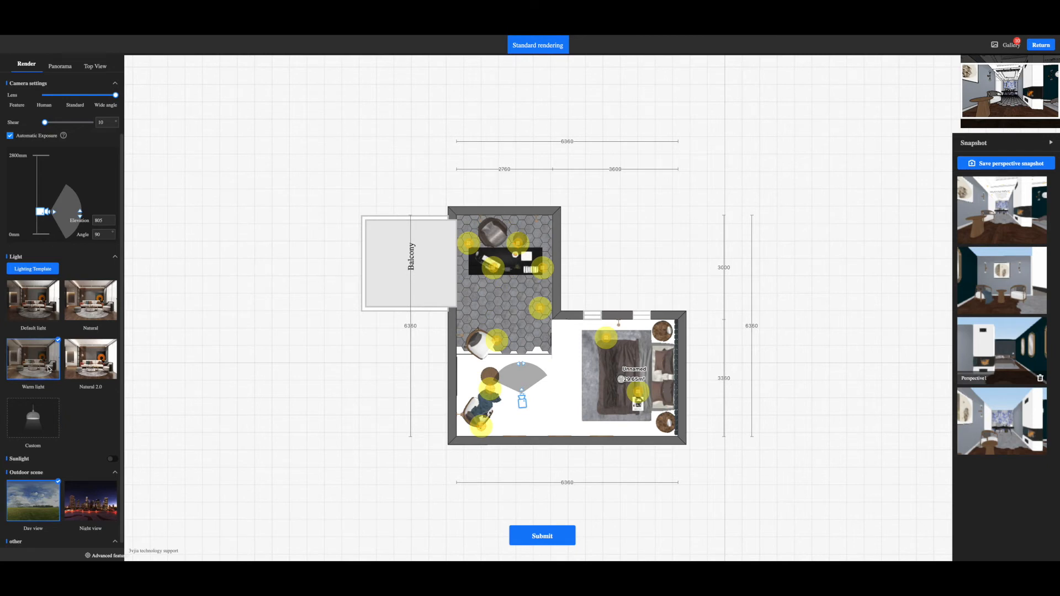
left_click(113, 462)
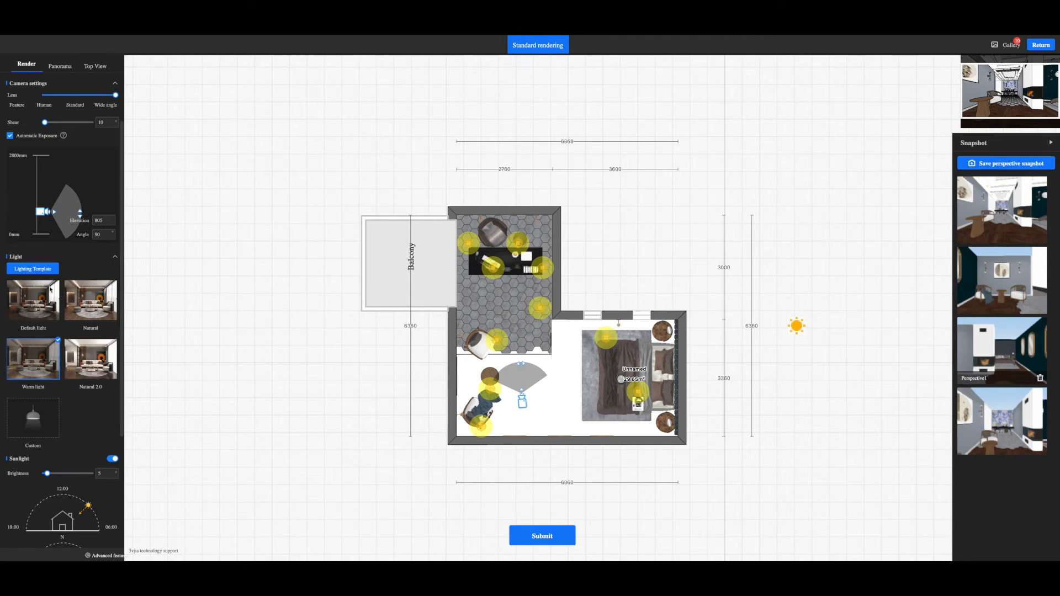
left_click_drag(122, 433, 134, 528)
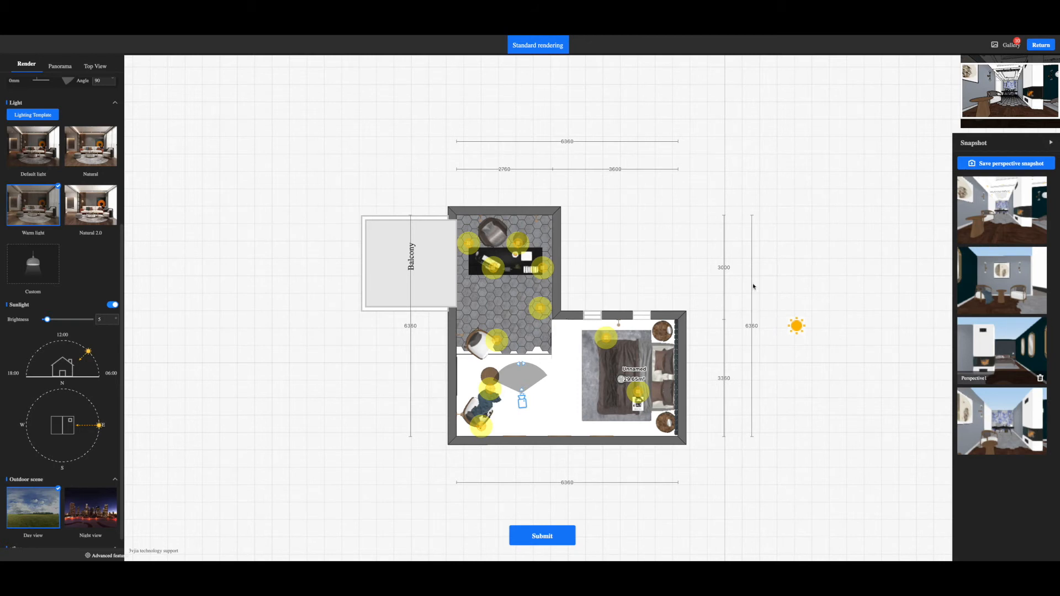
mouse_move(99, 424)
left_mouse_down()
mouse_move(84, 399)
mouse_move(56, 388)
mouse_move(24, 404)
left_mouse_up()
- Enlarge the perspective preview into the main view and lower the sun's height toward 06:00
mouse_move(1026, 83)
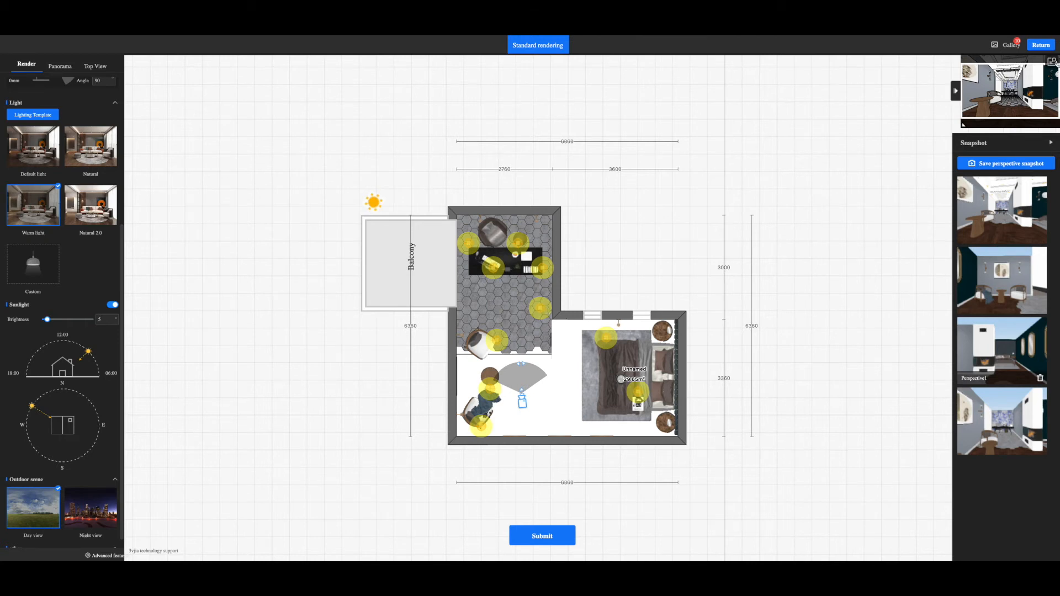
left_click(1052, 63)
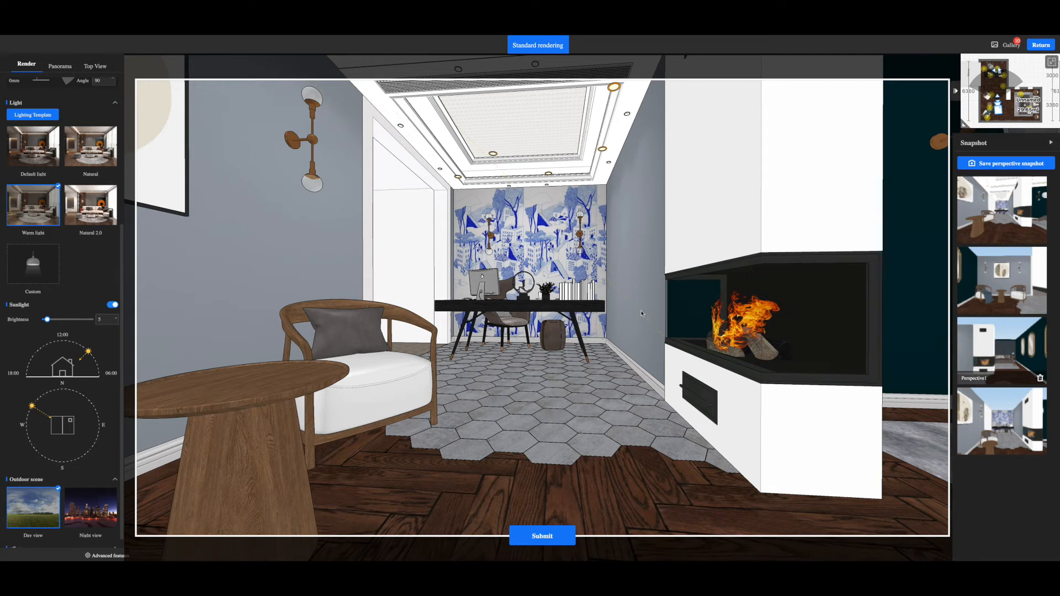
left_click_drag(89, 352, 99, 368)
scroll(123, 391, "down", 1)
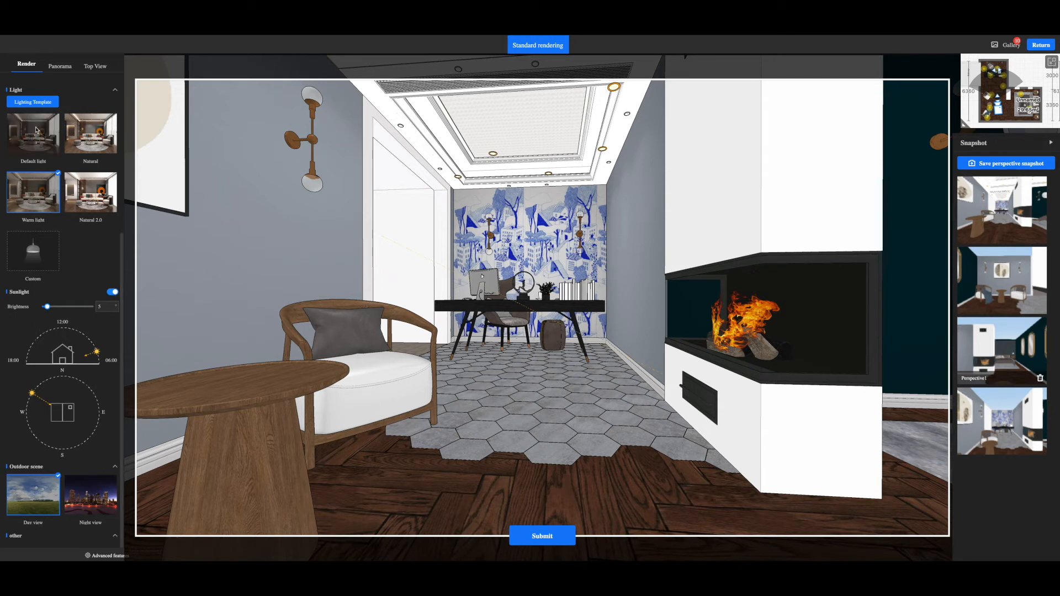
- Collapse the Light and Camera settings sections of the render options
left_click(114, 89)
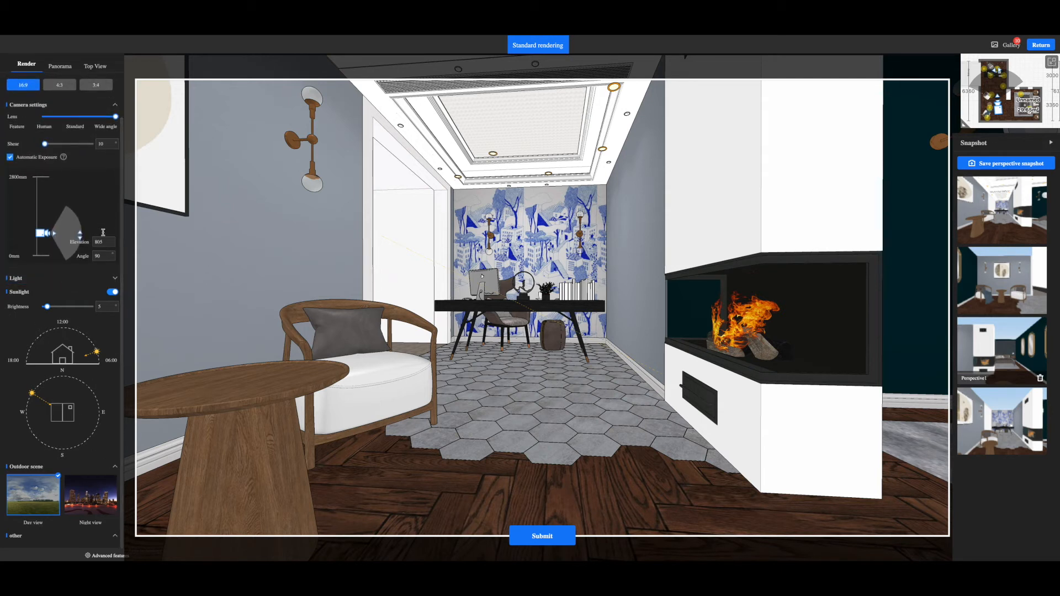
left_click(115, 105)
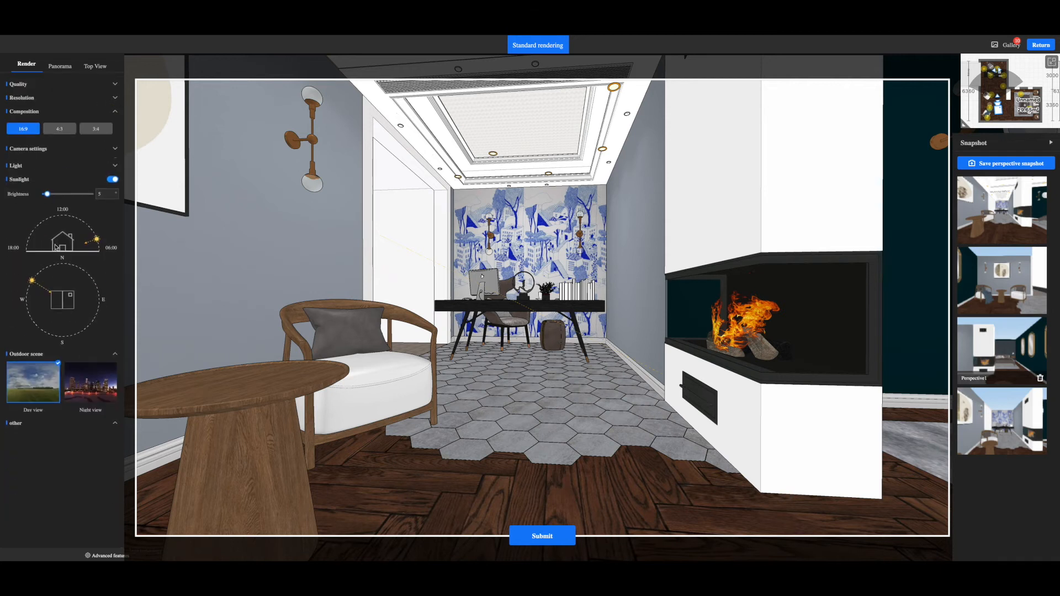
left_click(116, 166)
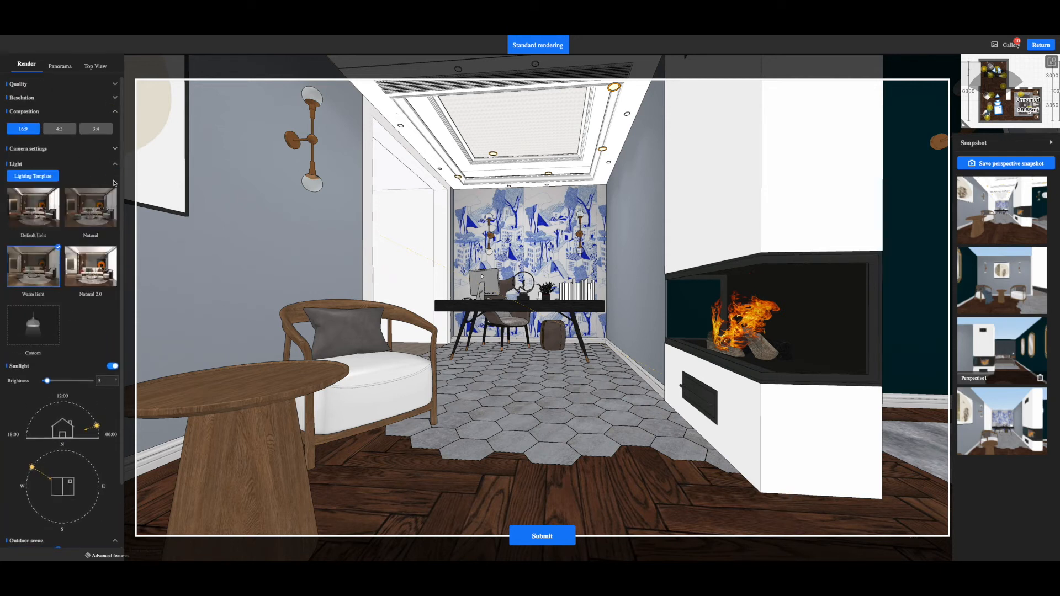
left_click(115, 165)
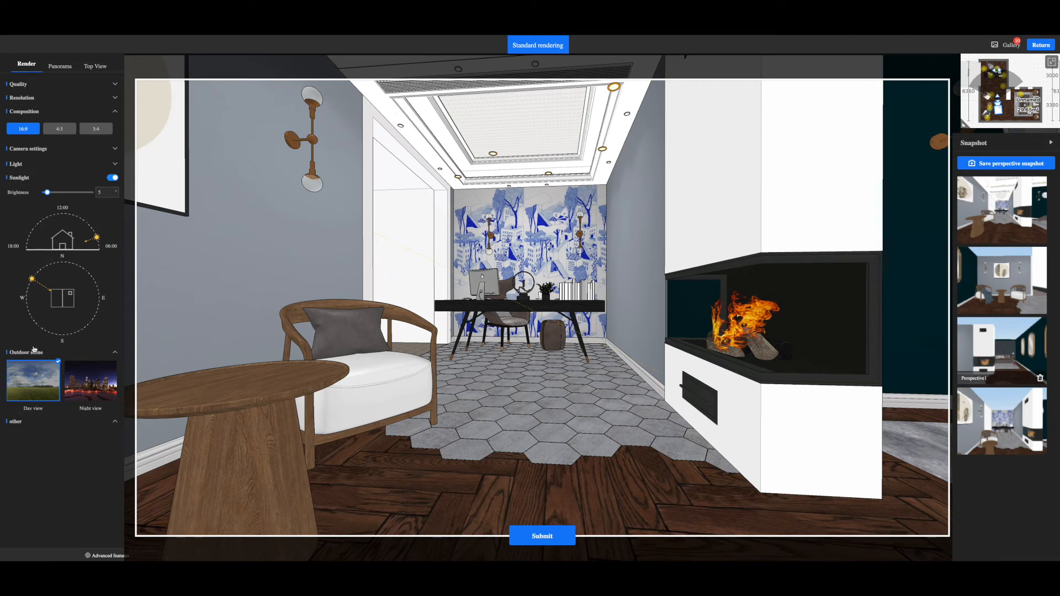
- Examine the Day view backdrops available for the outdoor scene, such as Grassland, Road and Mountain top scenery
mouse_move(97, 384)
mouse_move(53, 399)
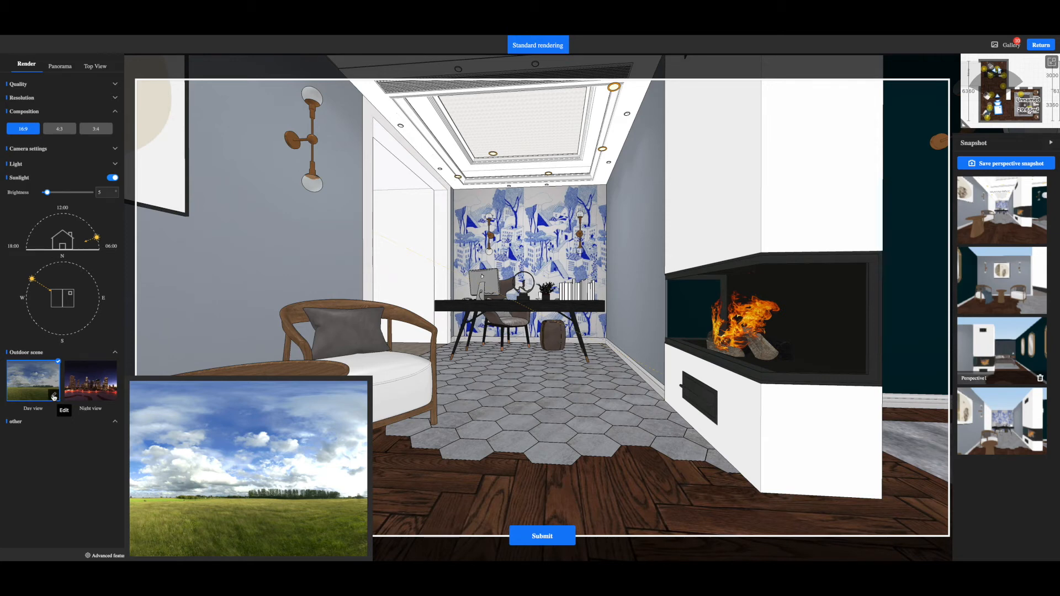
left_click(53, 396)
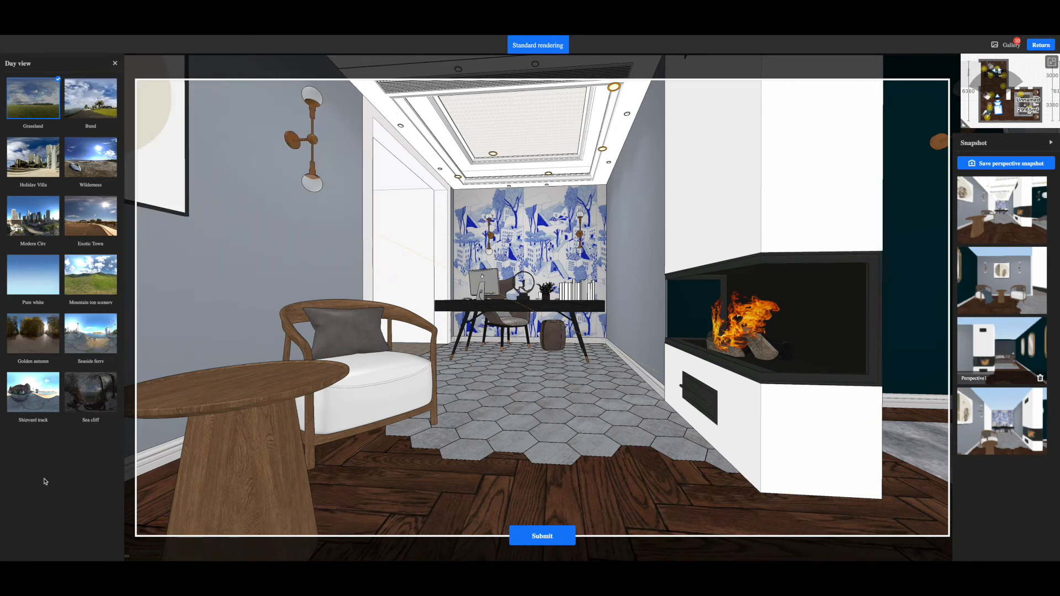
mouse_move(37, 119)
mouse_move(96, 289)
mouse_move(17, 381)
mouse_move(90, 88)
left_click(114, 63)
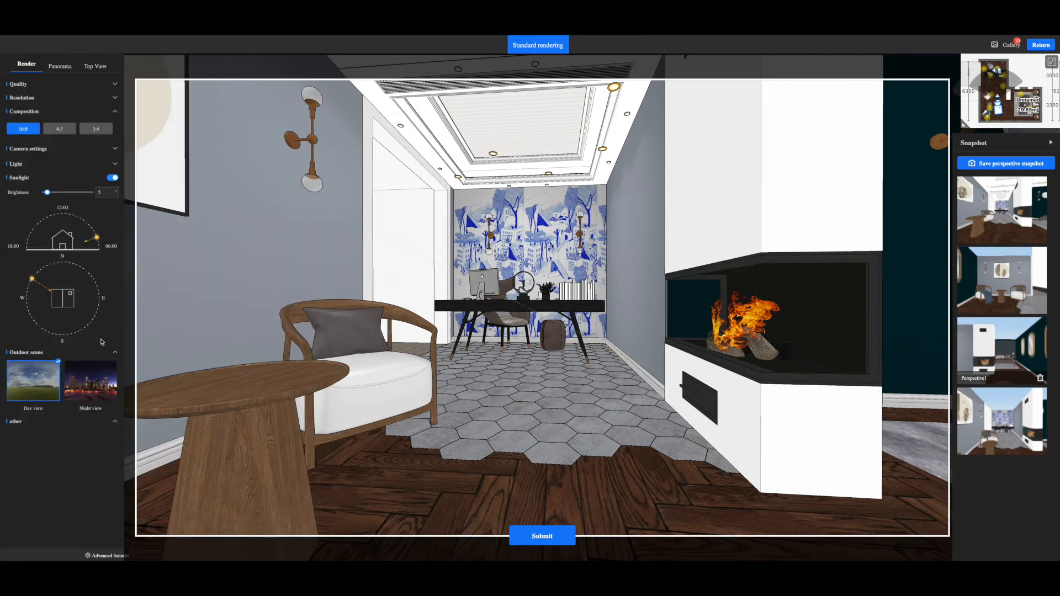
- Switch the outdoor scene to Night view and look through its backdrops
left_click(103, 400)
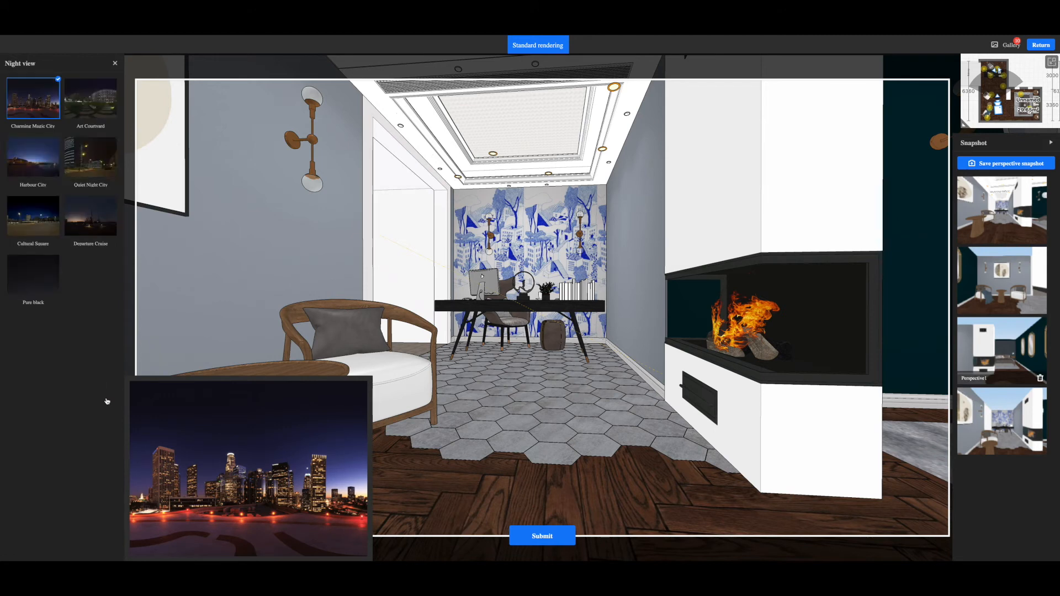
mouse_move(56, 210)
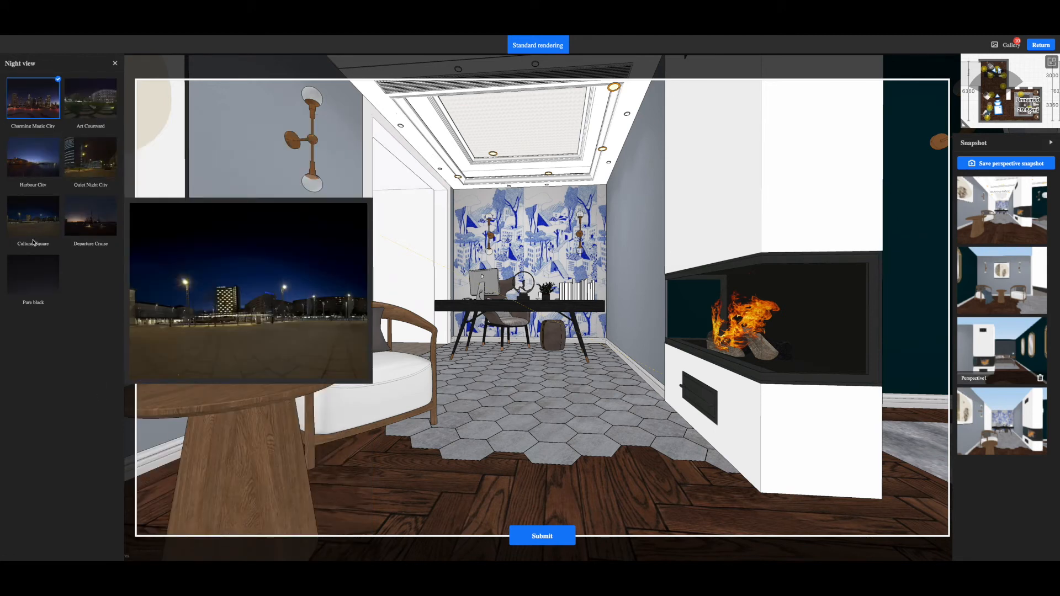
left_click(112, 67)
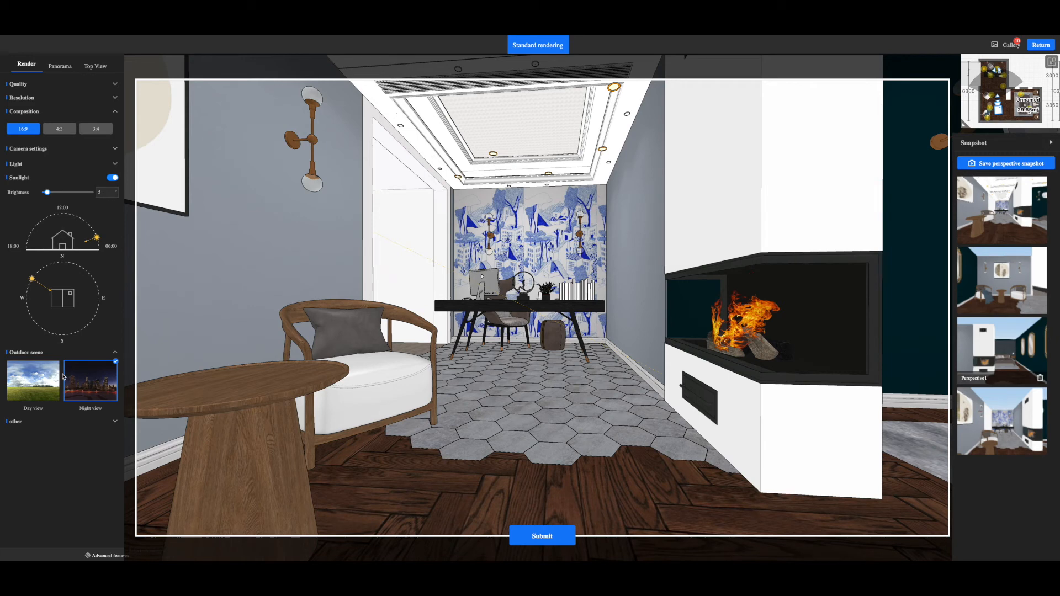
- Enable Color correction and Whole lighting in the advanced features, and try a higher outdoor brightness
left_click(94, 556)
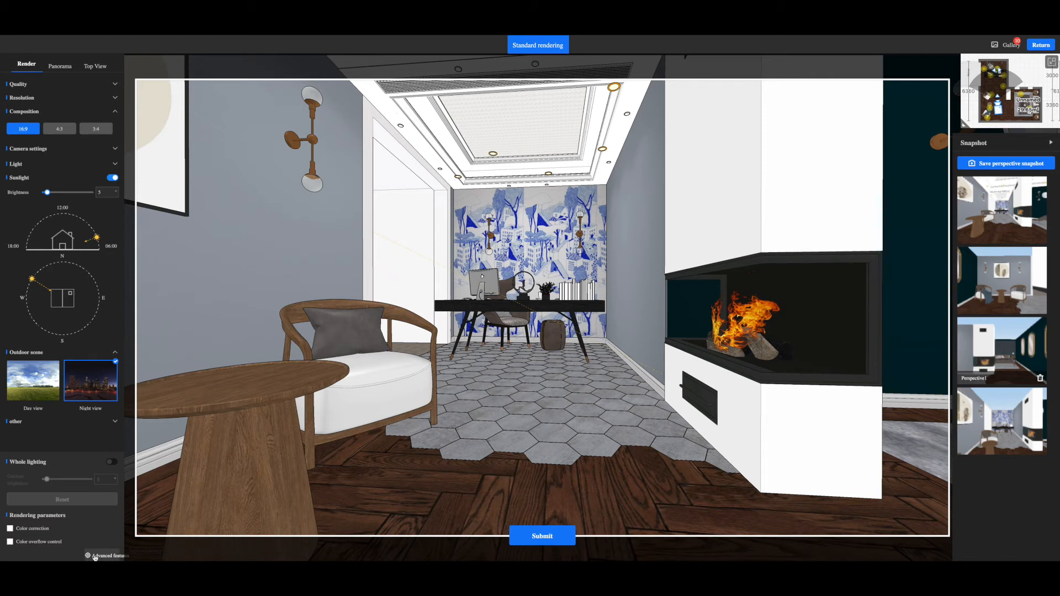
left_click(11, 529)
left_click(113, 467)
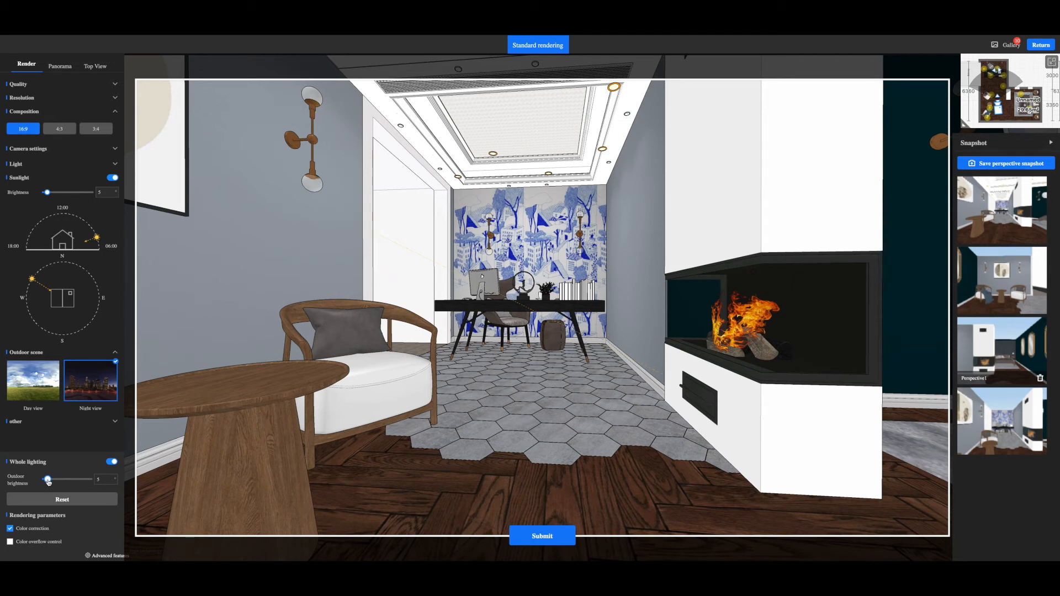
left_click_drag(48, 481, 65, 482)
left_click_drag(64, 484, 47, 481)
- Turn off Color correction and leave Color overflow control disabled, and submit the scene for rendering
left_click(10, 544)
left_click(10, 542)
left_click(10, 528)
left_click(524, 535)
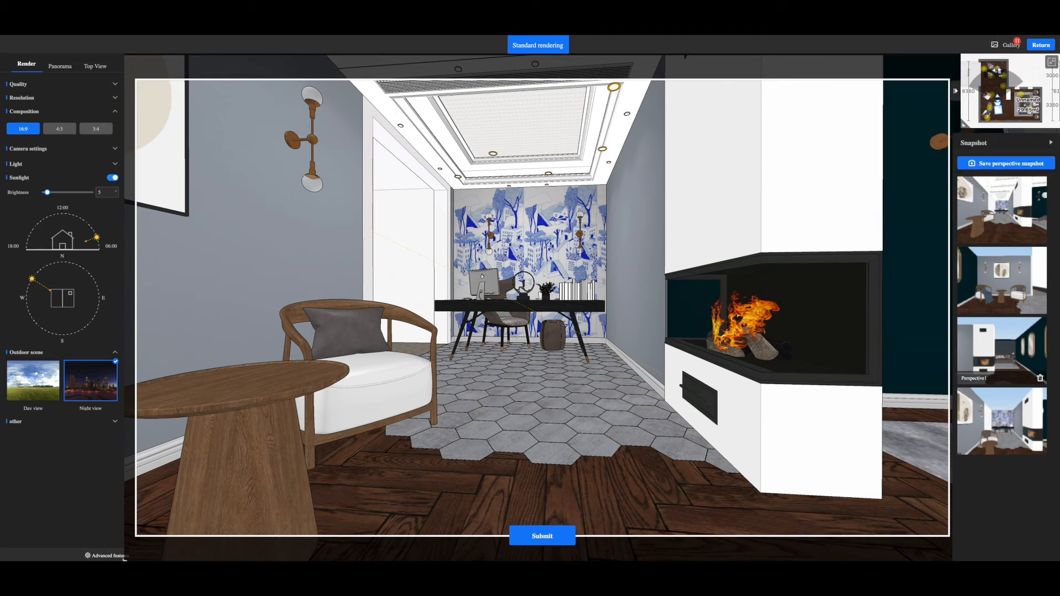
- Enable Color correction and Color overflow control in the advanced features and submit another render
left_click(105, 555)
left_click(10, 528)
left_click(10, 541)
left_click(522, 537)
- Open the full gallery and check the progress of the submitted images in the Render category
left_click(998, 46)
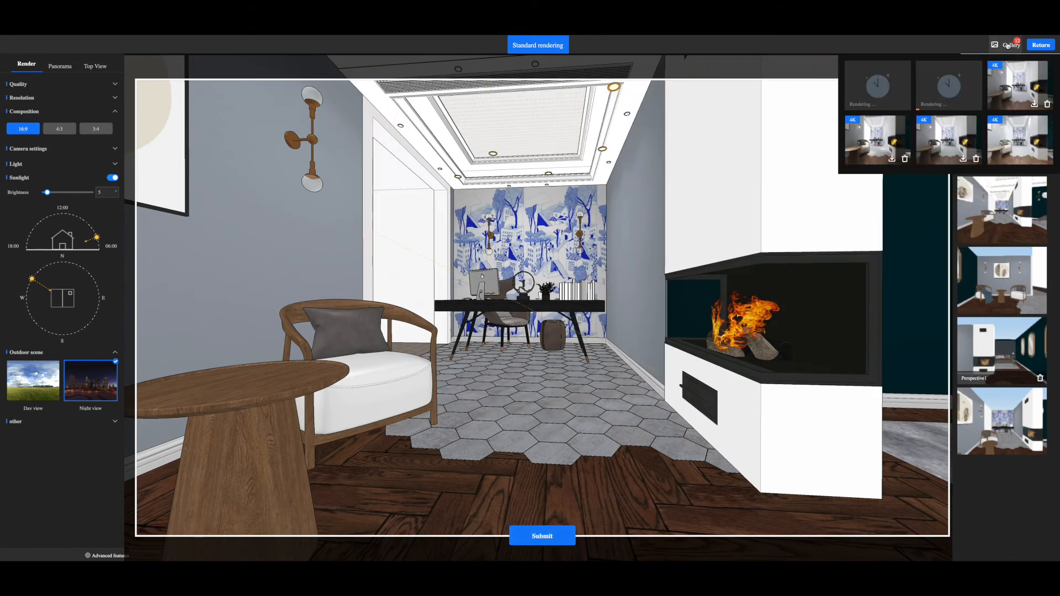
left_click(998, 48)
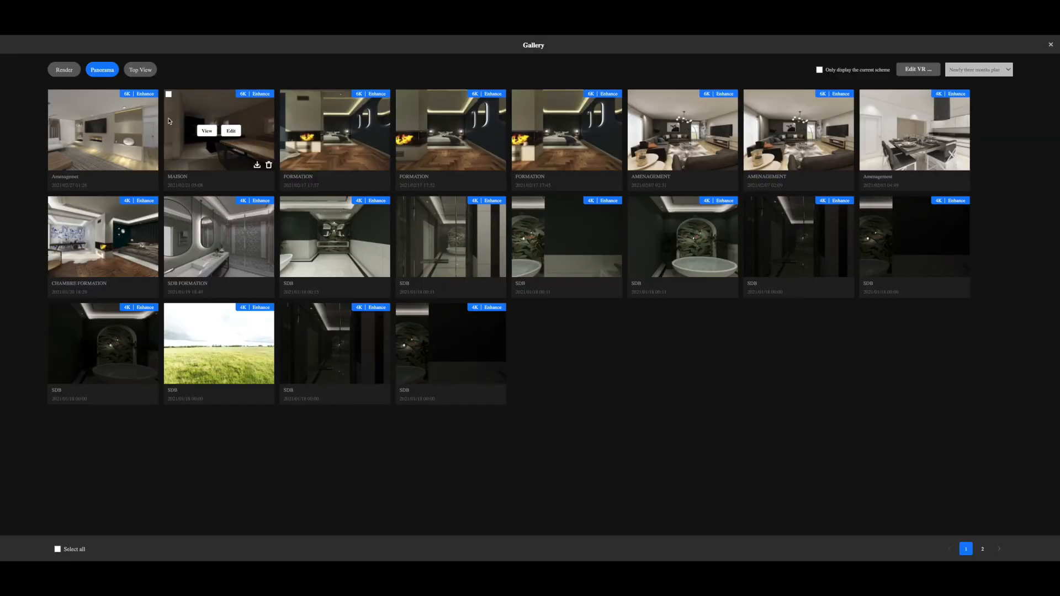
left_click(65, 70)
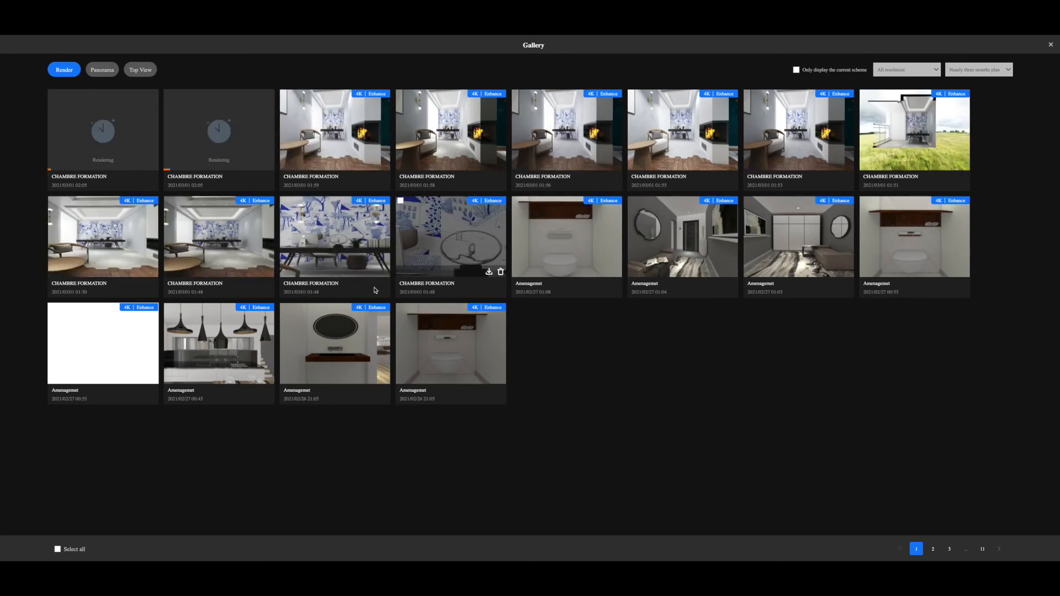
mouse_move(240, 165)
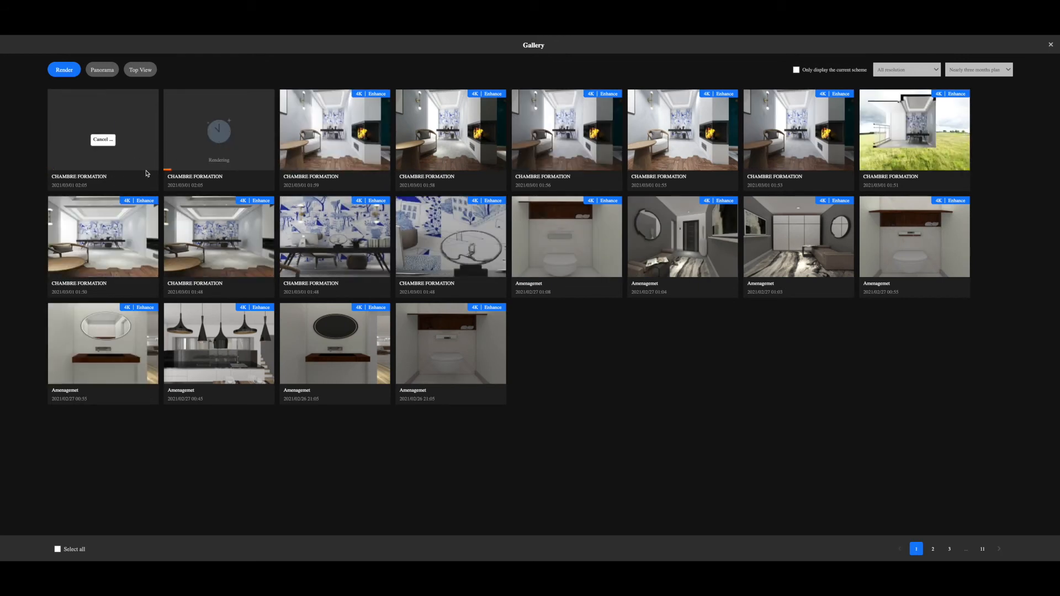
- Inspect the close-up render of the ring sculpture in detail, and open the render of the desk with the blue wallpaper
left_click(478, 219)
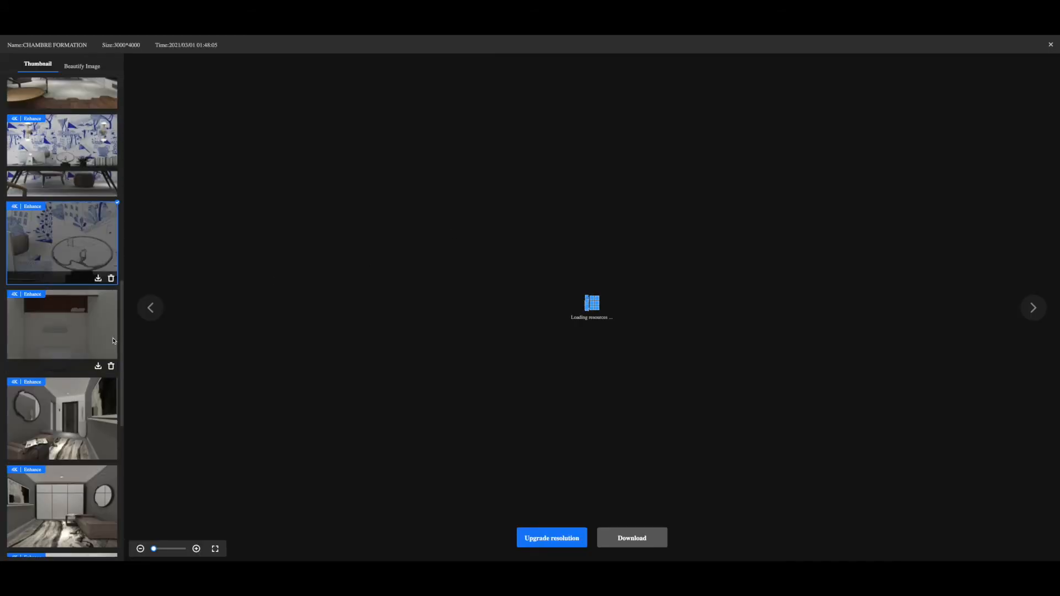
left_click_drag(125, 340, 126, 259)
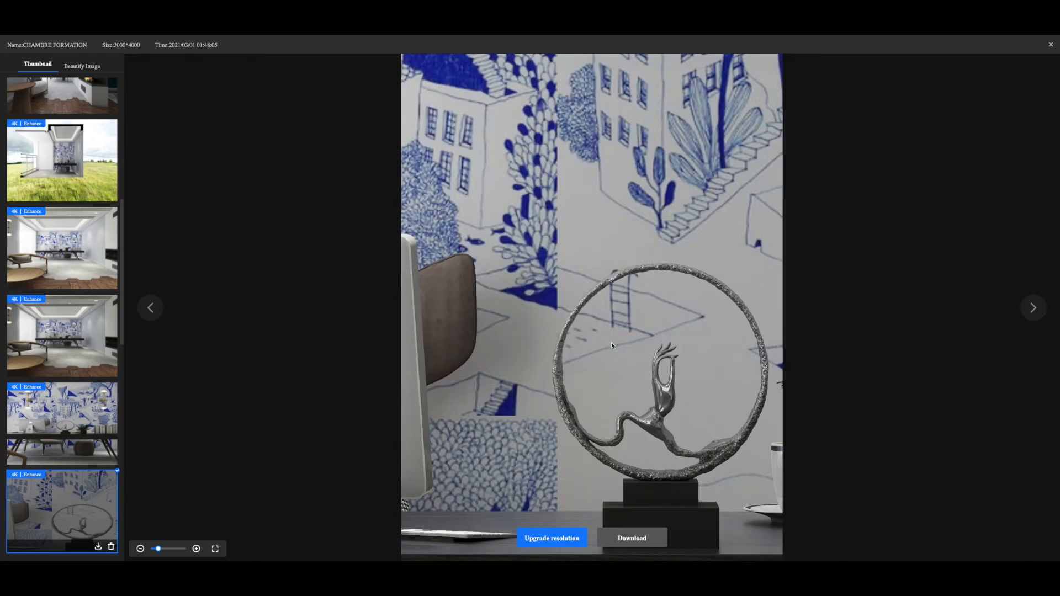
left_click_drag(713, 481, 694, 442)
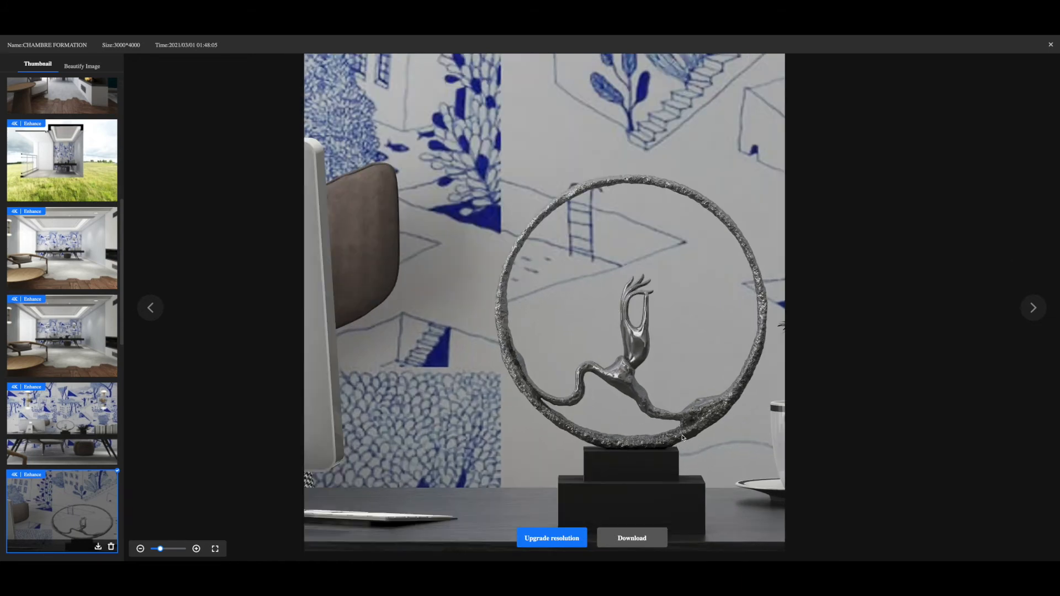
scroll(671, 436, "up", 3)
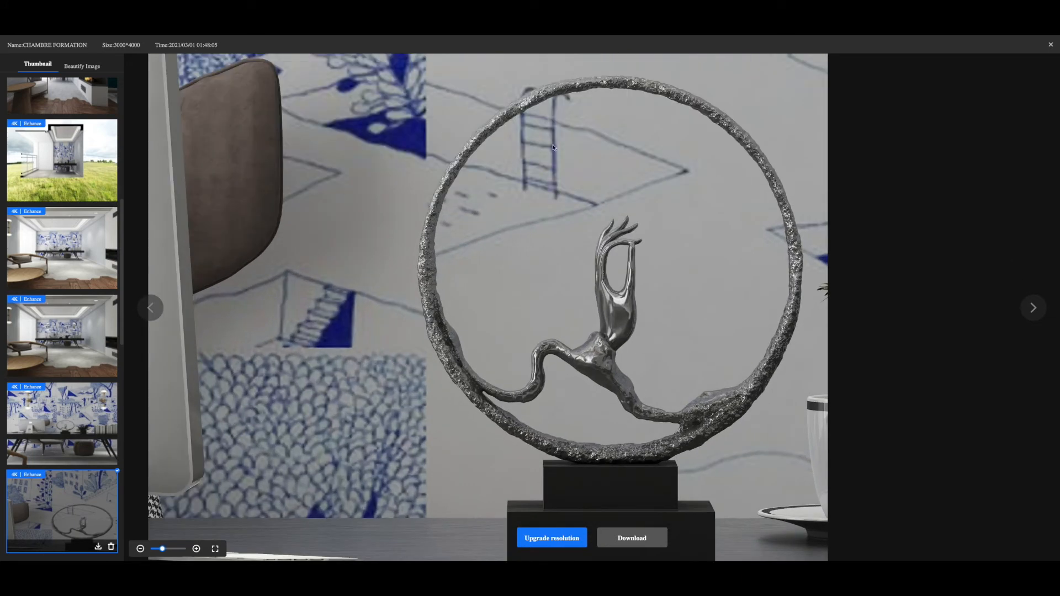
left_click_drag(553, 148, 492, 149)
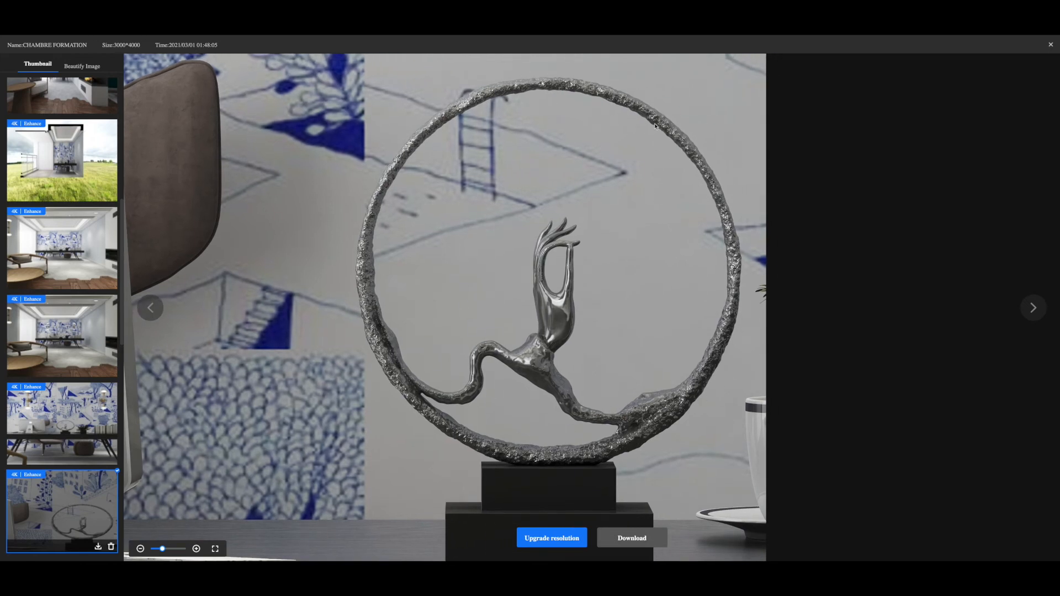
scroll(557, 300, "down", 2)
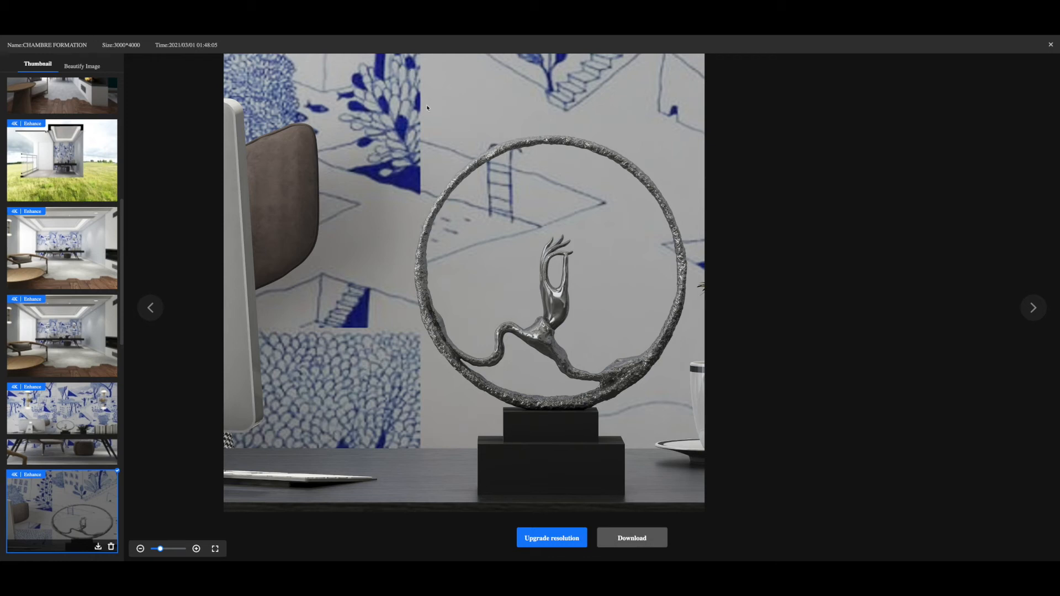
scroll(369, 202, "down", 2)
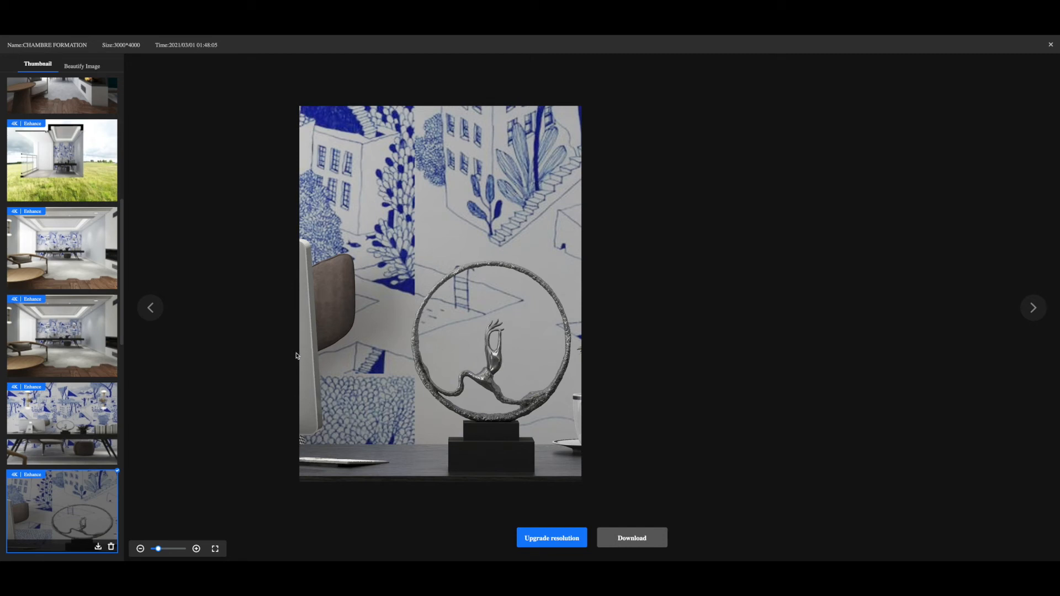
left_click(70, 421)
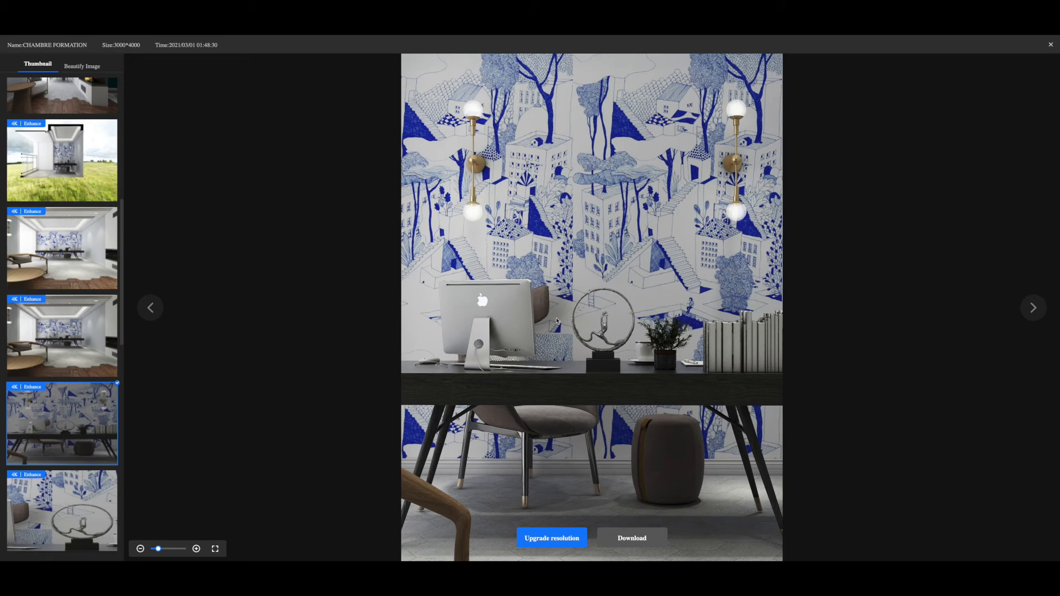
- Examine the metal ring sculpture, monitor, plant and books up close in the desk render, and return to the full image
scroll(587, 343, "up", 1)
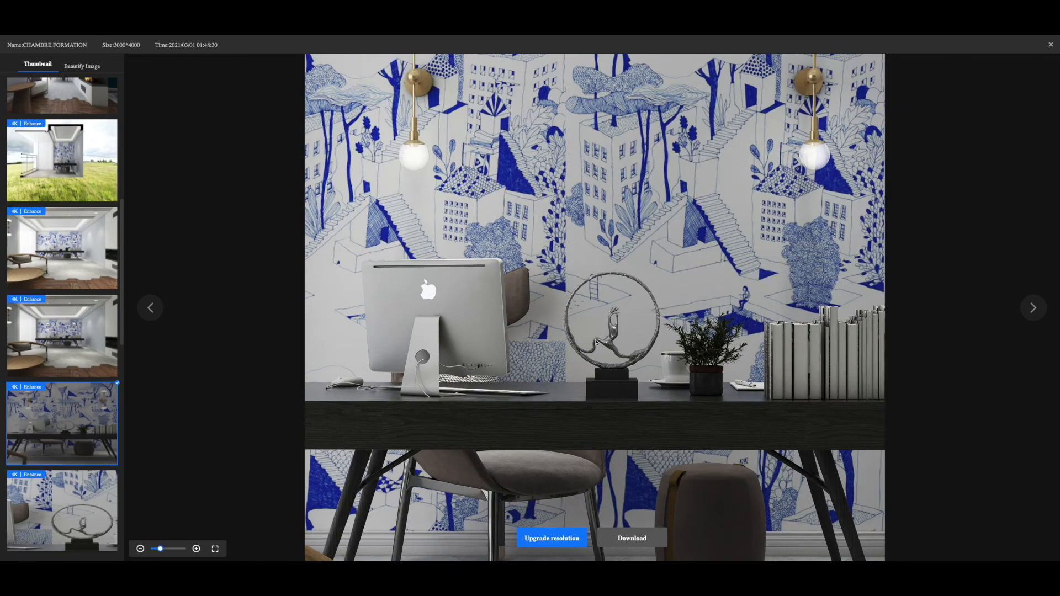
left_click_drag(595, 342, 554, 338)
scroll(555, 337, "up", 2)
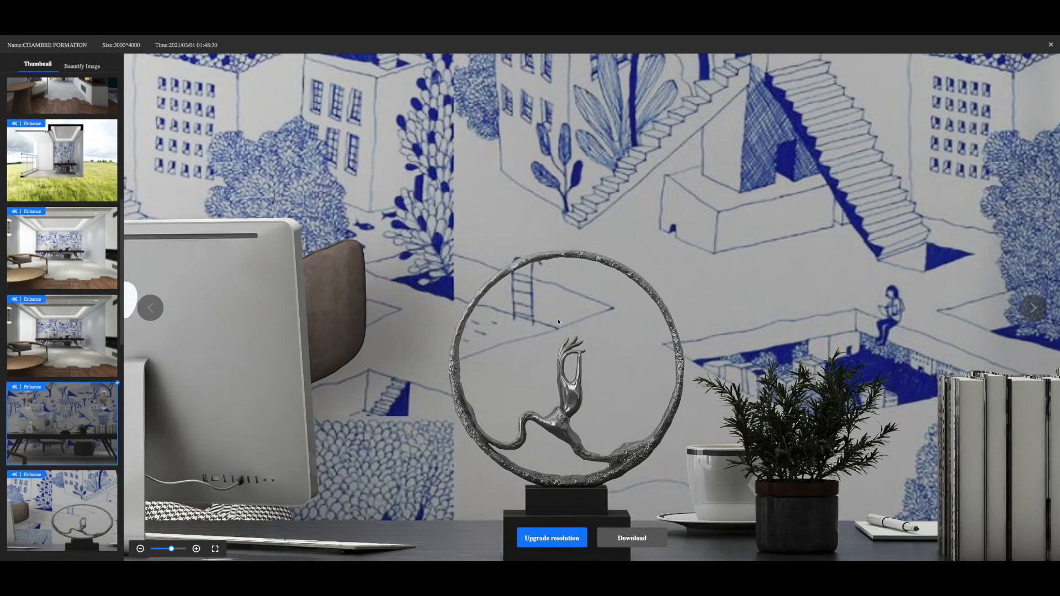
scroll(563, 328, "up", 2)
left_click_drag(567, 334, 530, 188)
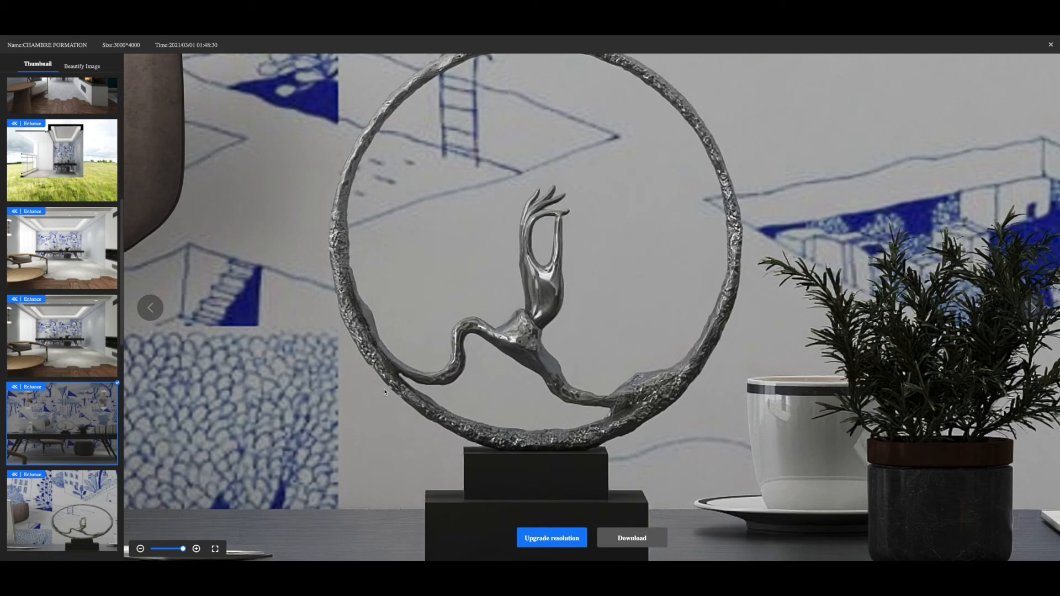
scroll(385, 392, "down", 1)
scroll(385, 392, "down", 4)
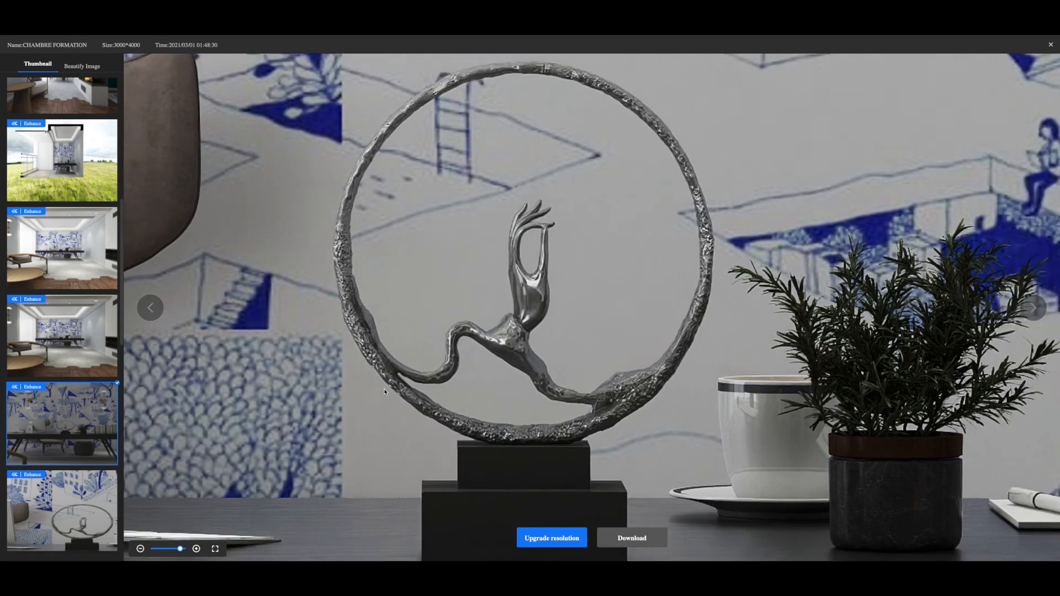
scroll(385, 392, "up", 5)
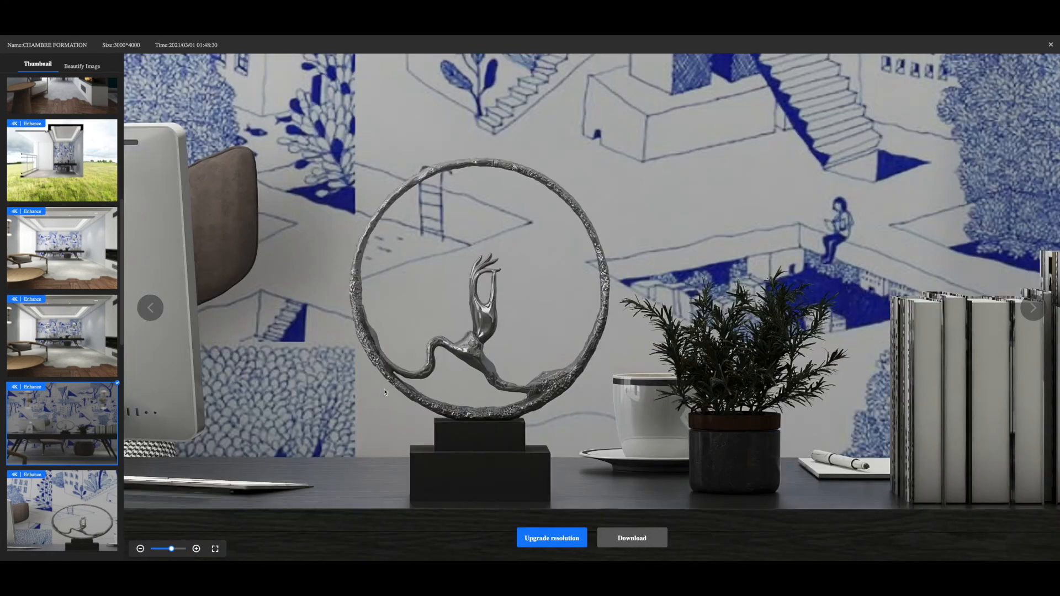
scroll(384, 392, "down", 3)
scroll(385, 392, "down", 2)
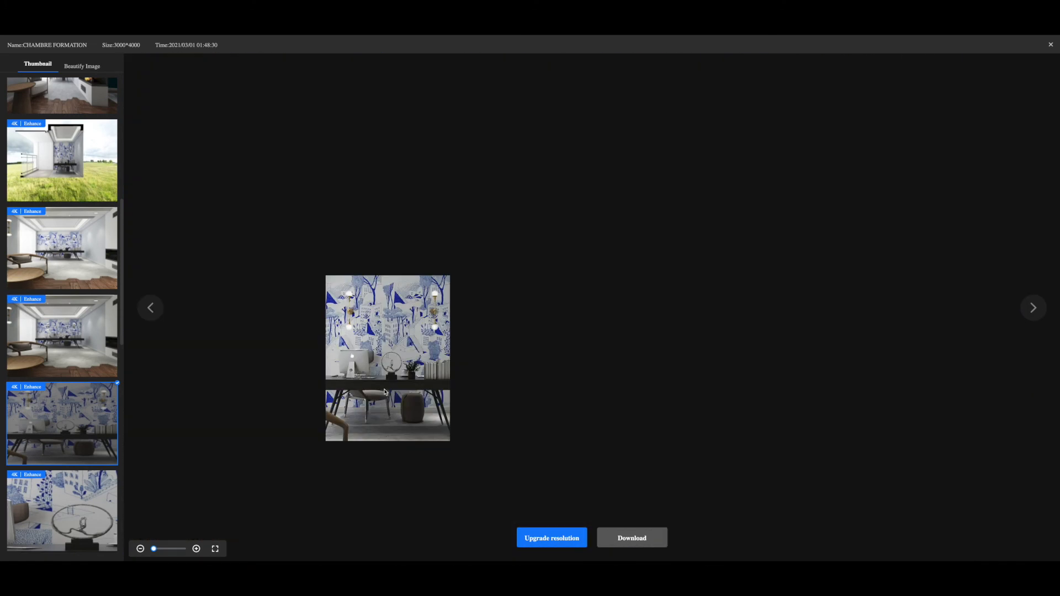
scroll(385, 392, "up", 1)
left_click_drag(386, 393, 448, 399)
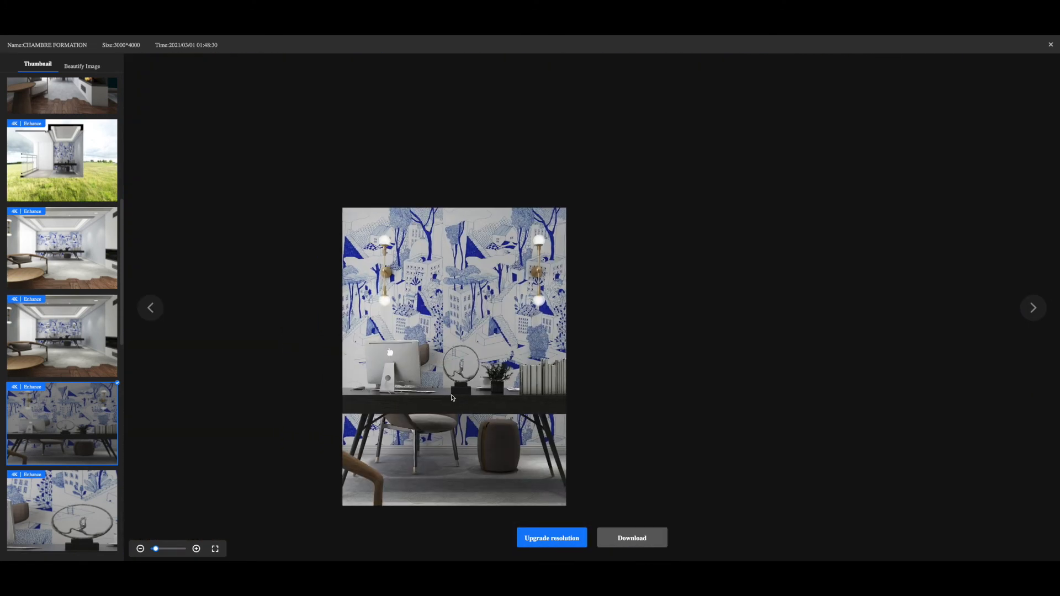
- Open the darker room render with the armchair and hexagonal floor, and examine the objects on the desk up close
mouse_move(95, 339)
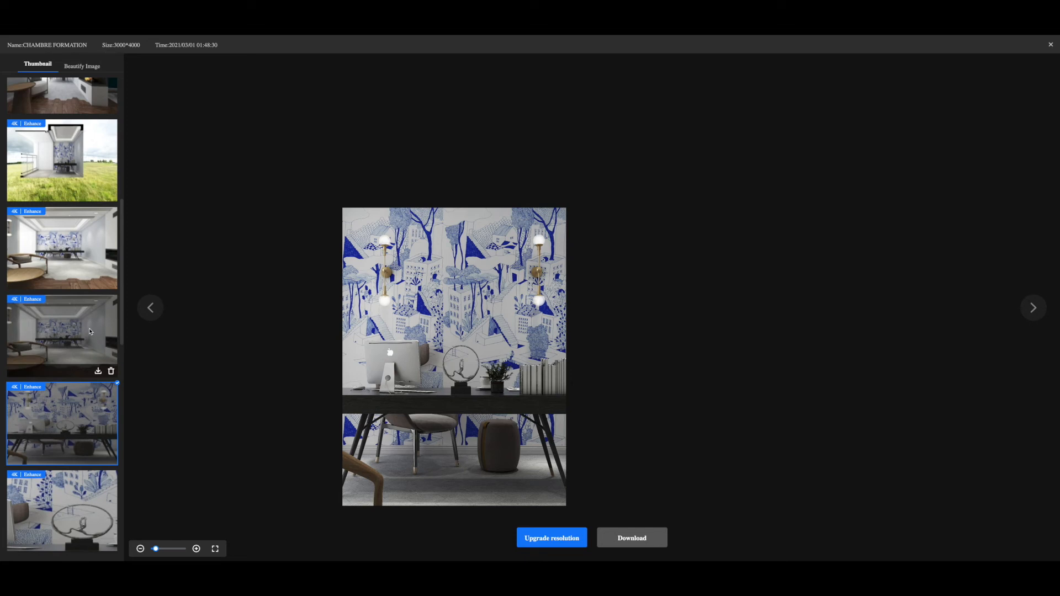
left_click(90, 331)
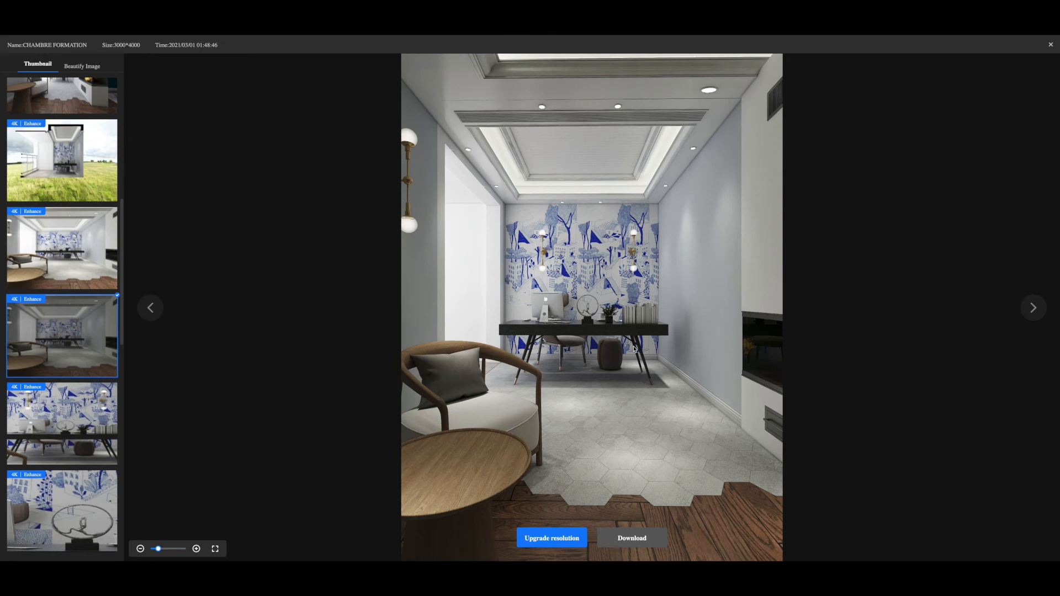
scroll(635, 349, "up", 1)
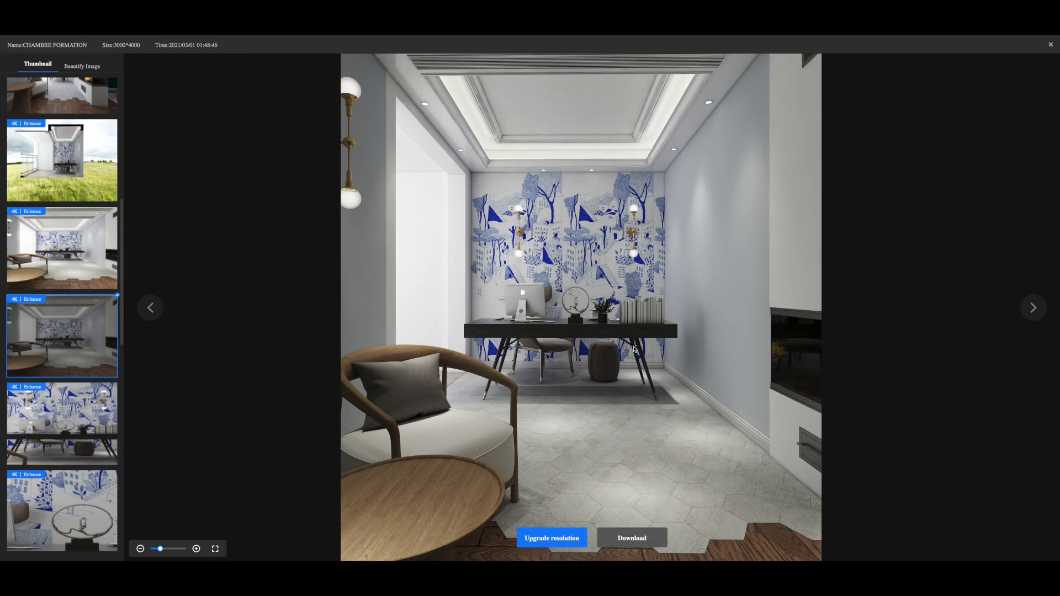
scroll(634, 349, "up", 6)
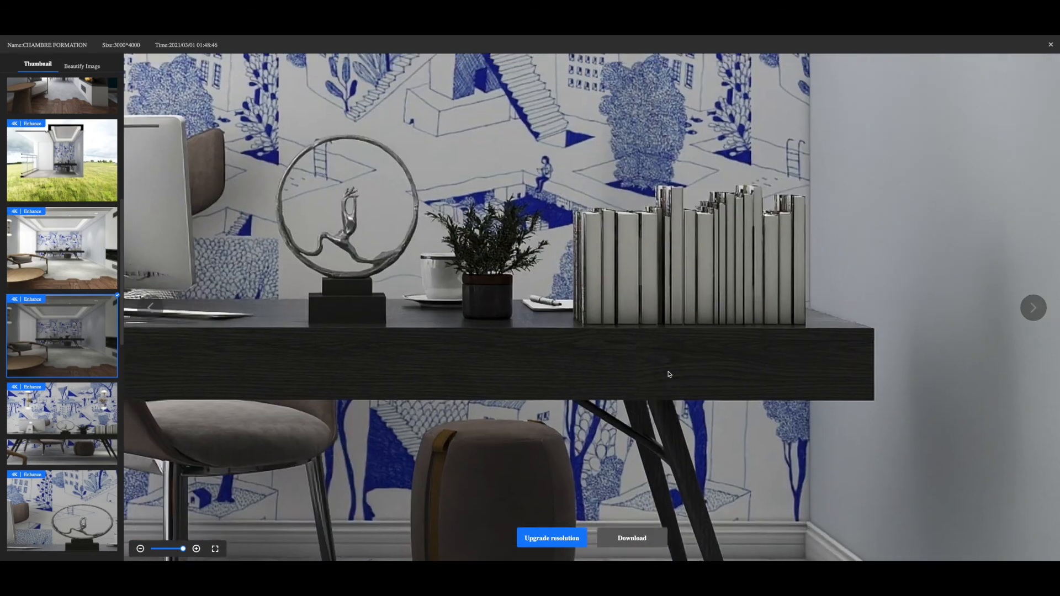
left_click_drag(601, 354, 672, 413)
left_click_drag(425, 334, 488, 382)
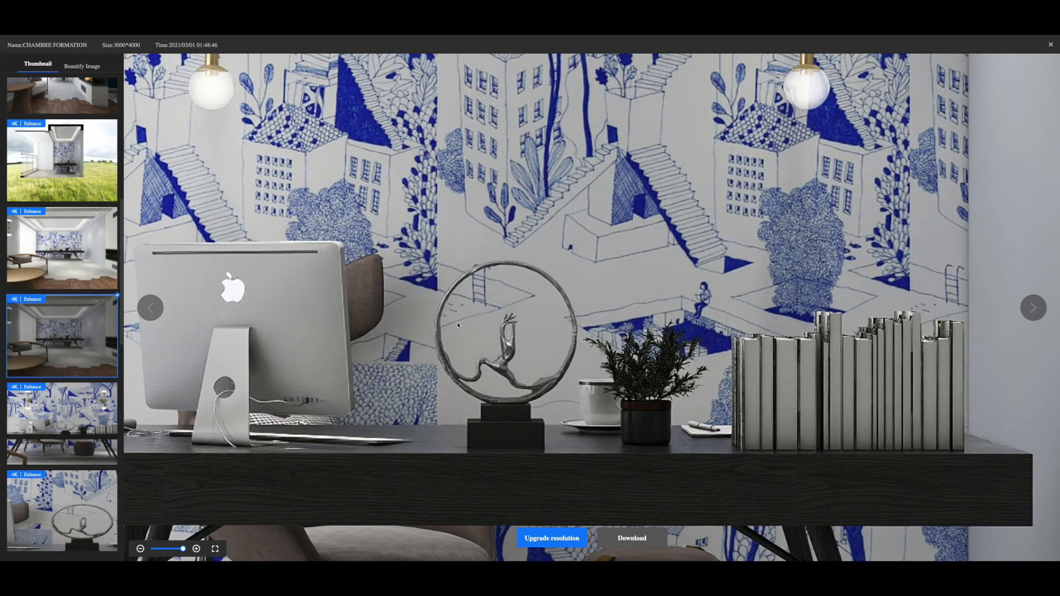
left_click_drag(377, 382, 393, 346)
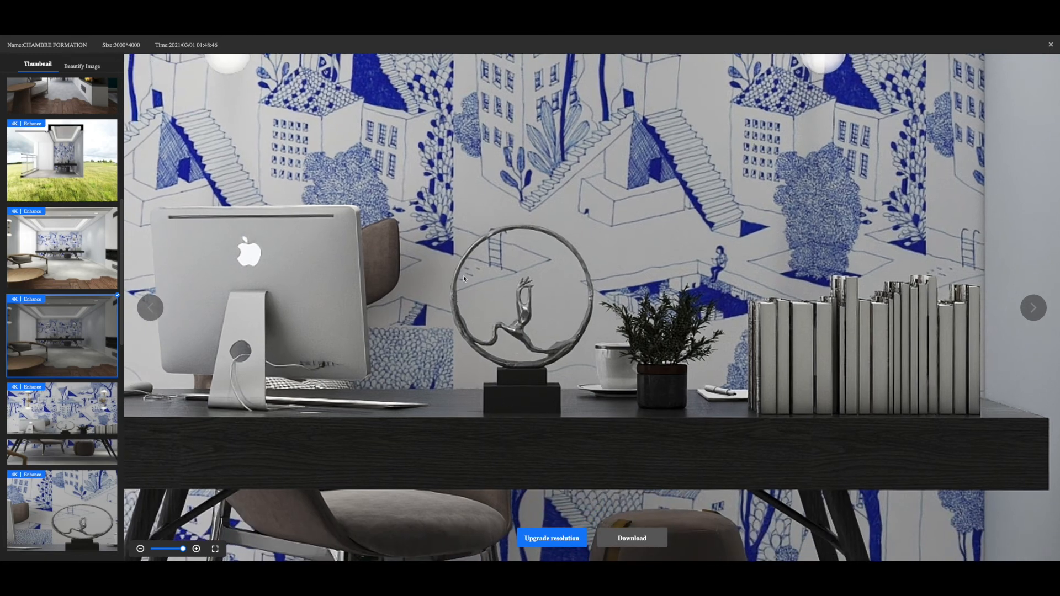
- Examine the overall lighting, ceiling, walls and floor of the darker armchair room render at full-room scale
scroll(463, 277, "down", 1)
scroll(463, 279, "down", 5)
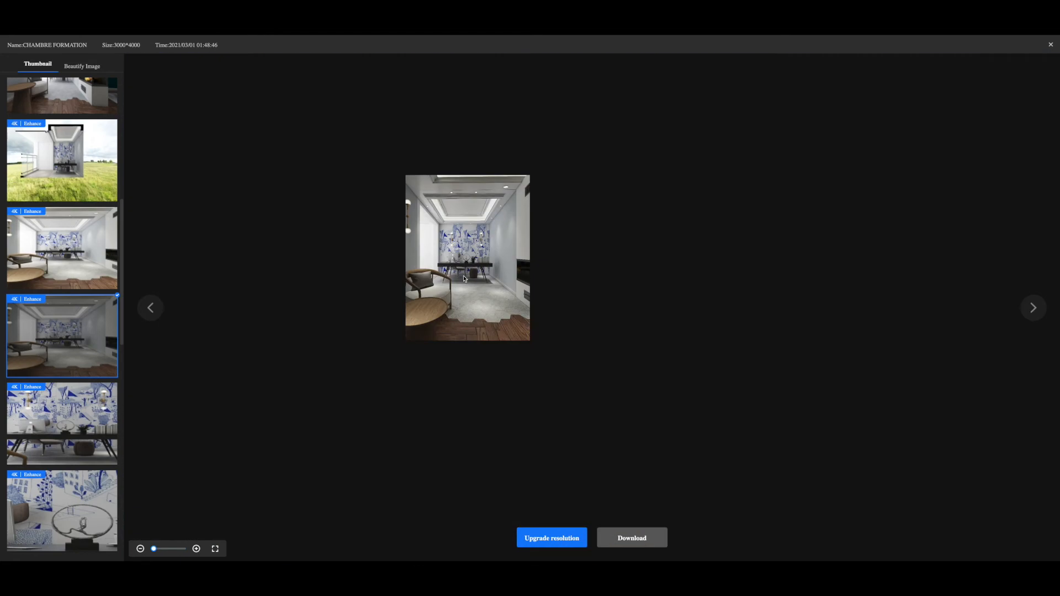
scroll(463, 279, "up", 5)
scroll(464, 278, "down", 4)
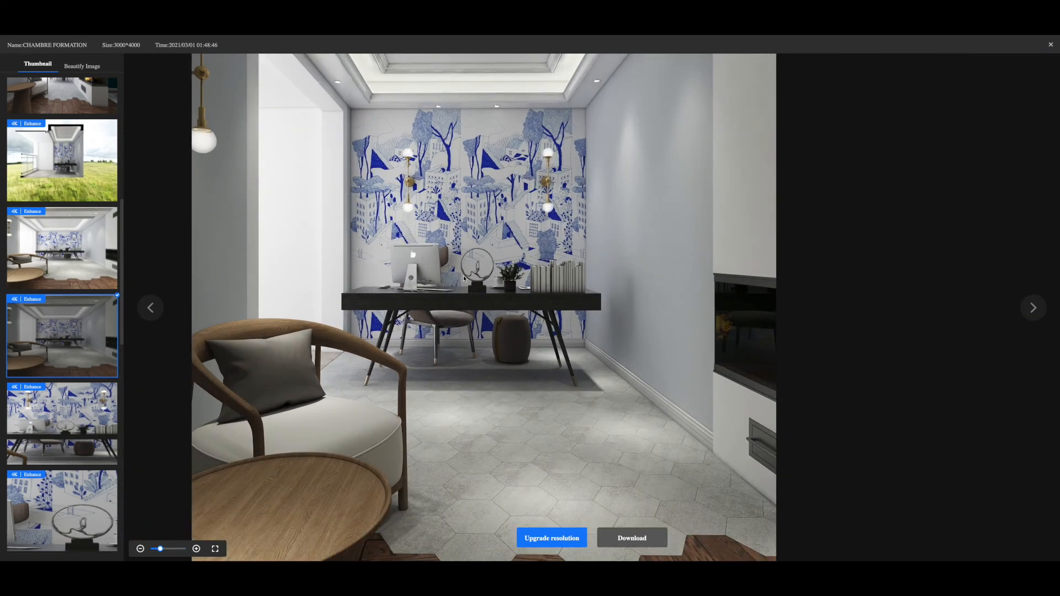
scroll(463, 279, "down", 2)
left_click_drag(464, 279, 520, 273)
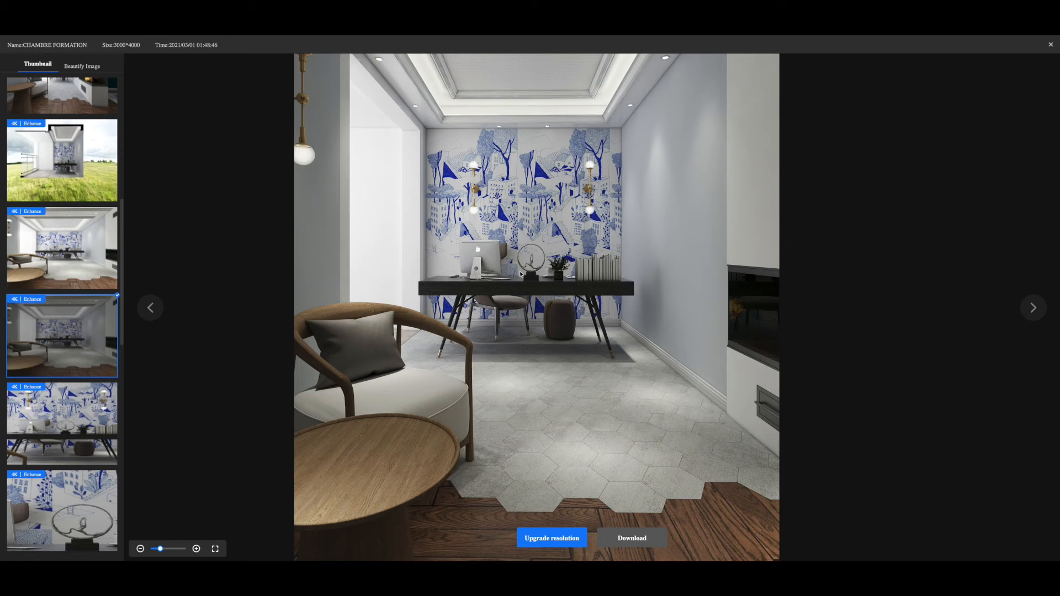
scroll(522, 288, "down", 1)
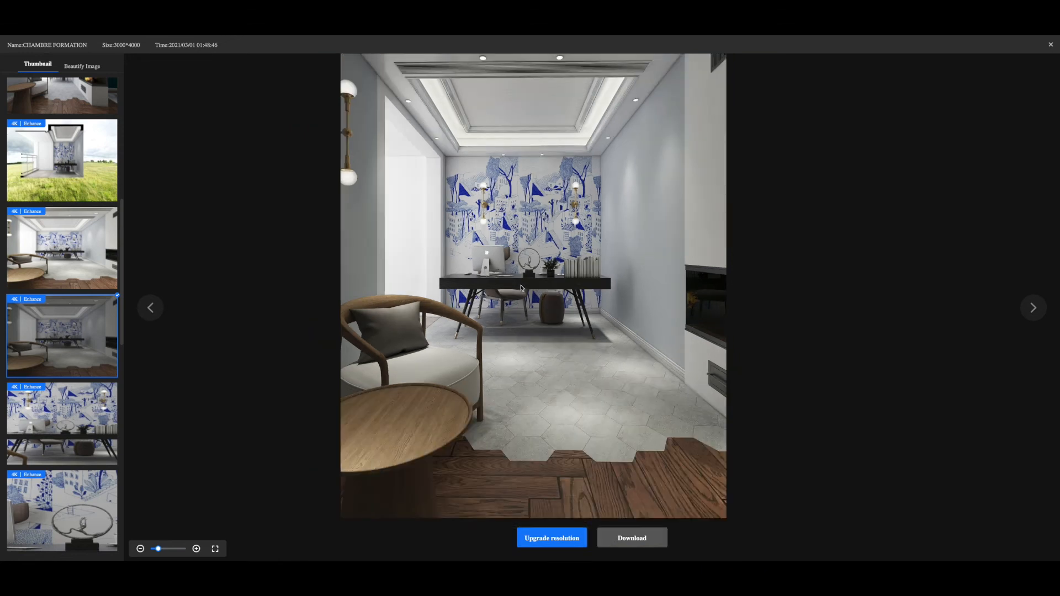
left_click_drag(522, 288, 522, 291)
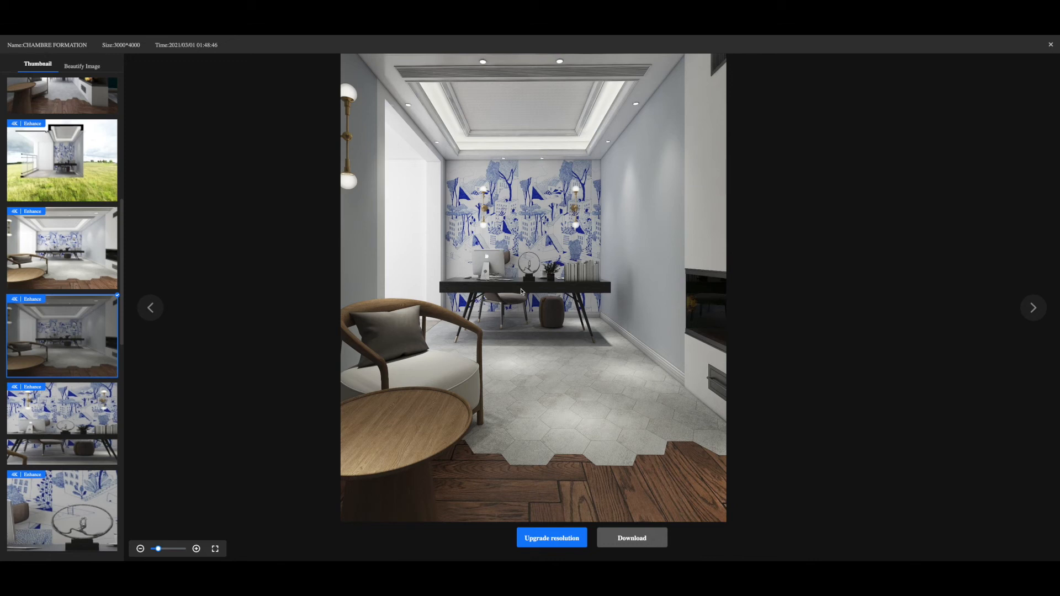
- Compare the brighter and darker renders of the armchair room, and examine the walls, ceiling and floor in the brighter one
mouse_move(95, 258)
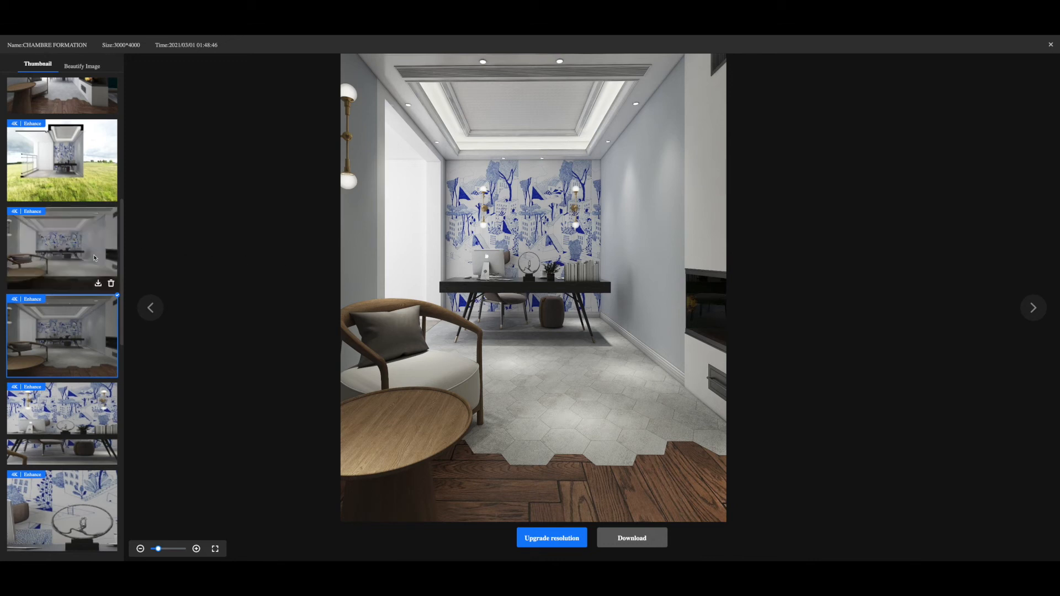
left_click(94, 258)
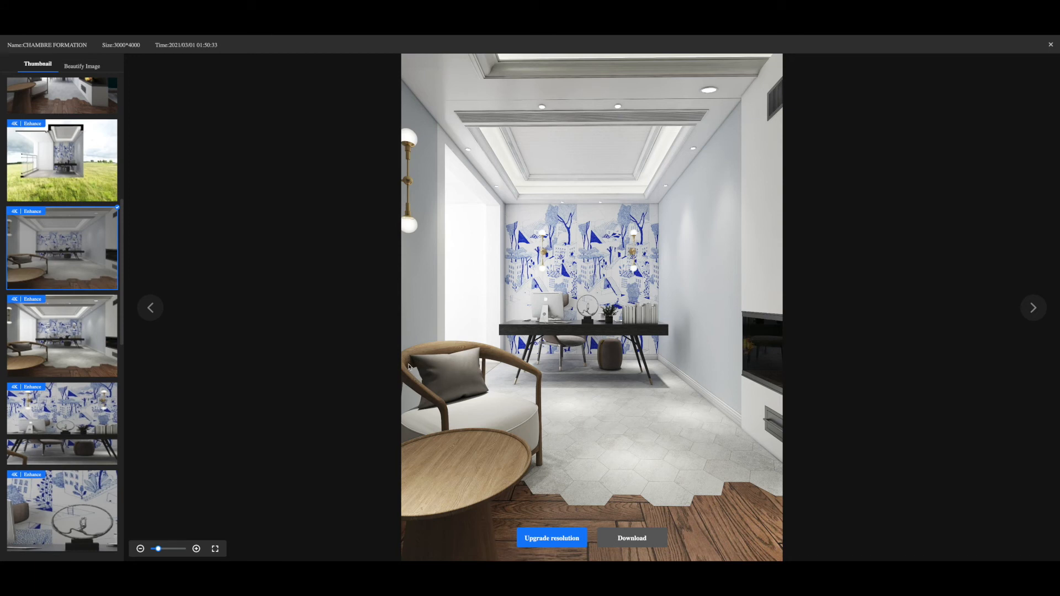
left_click(86, 343)
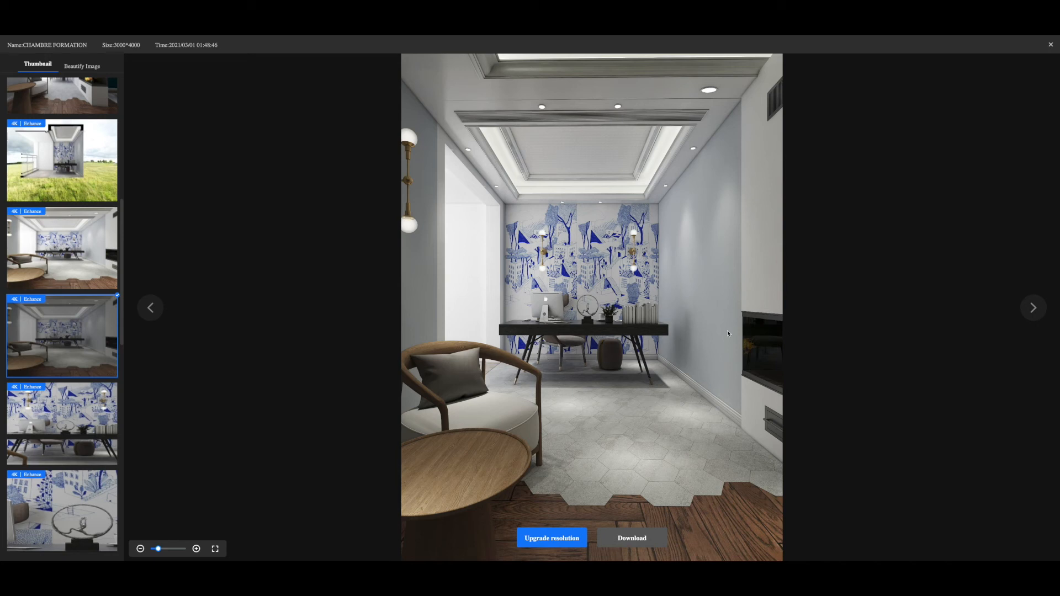
left_click(36, 255)
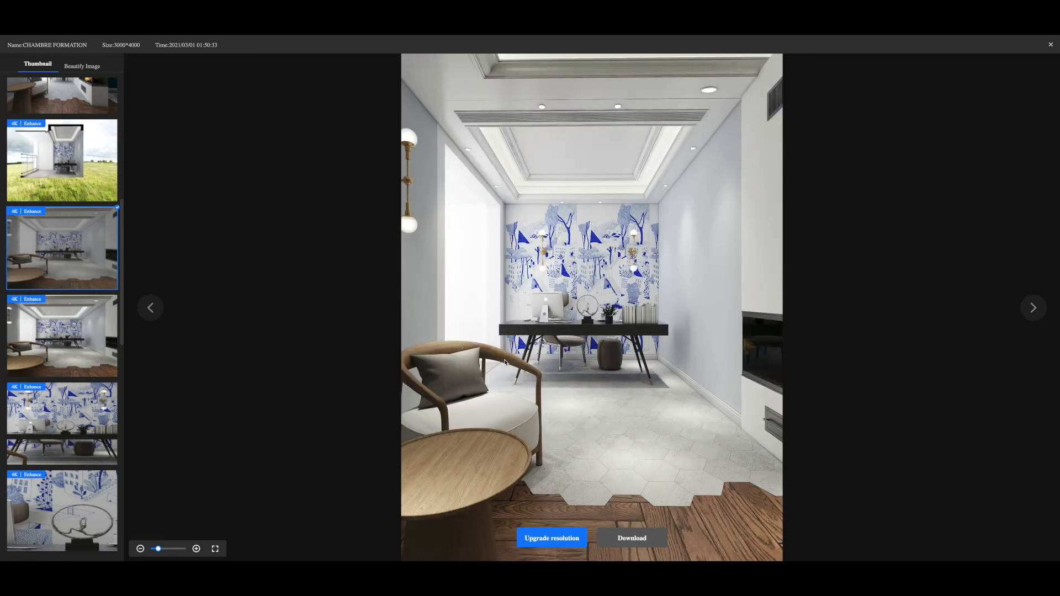
left_click_drag(504, 361, 507, 365)
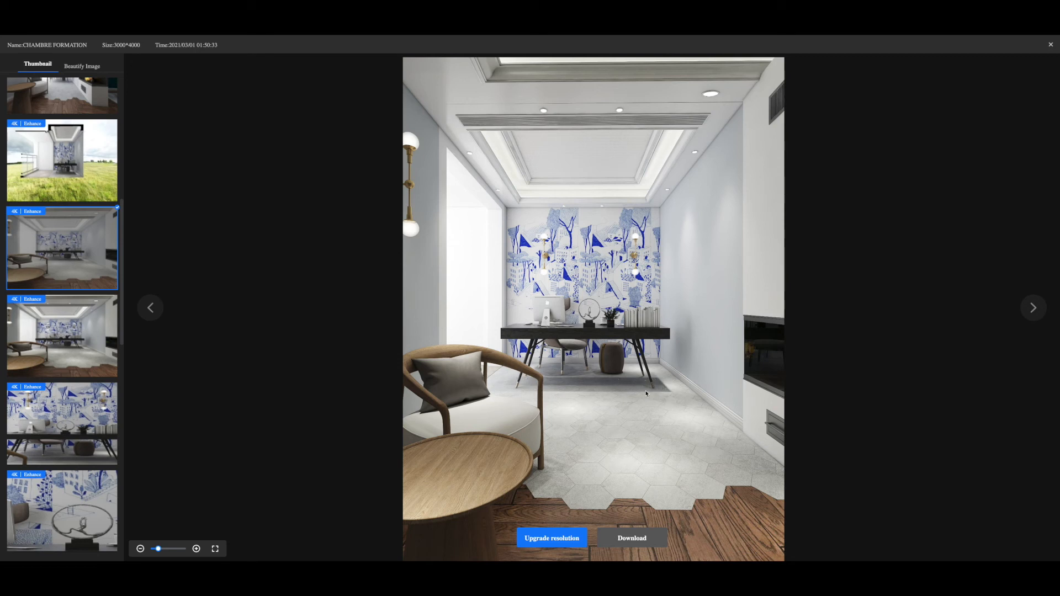
left_click_drag(653, 404, 627, 407)
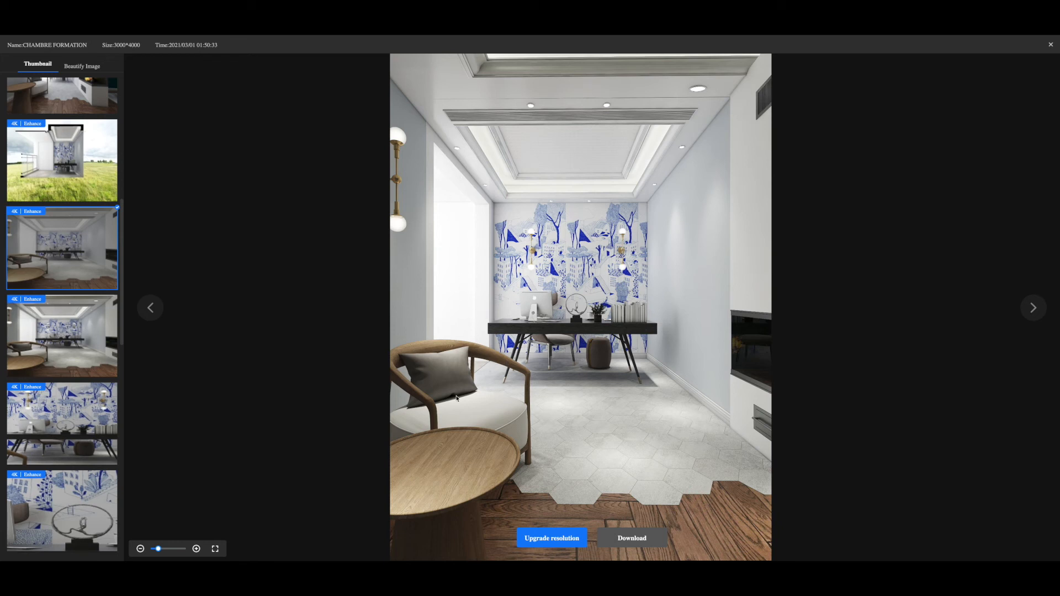
left_click_drag(635, 457, 631, 450)
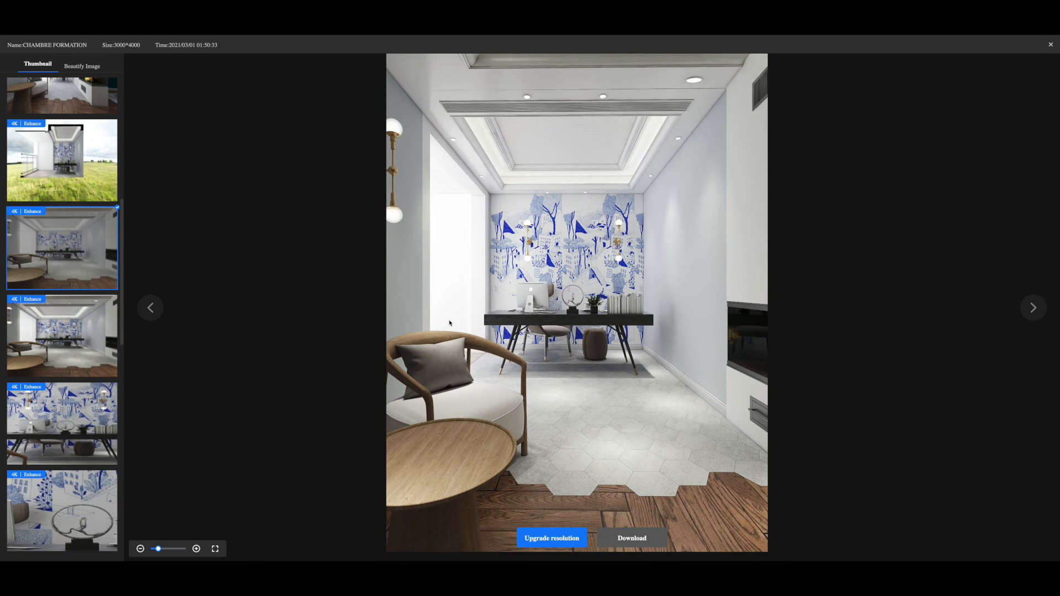
- Open the cutaway render of the office against the grass field backdrop
mouse_move(116, 313)
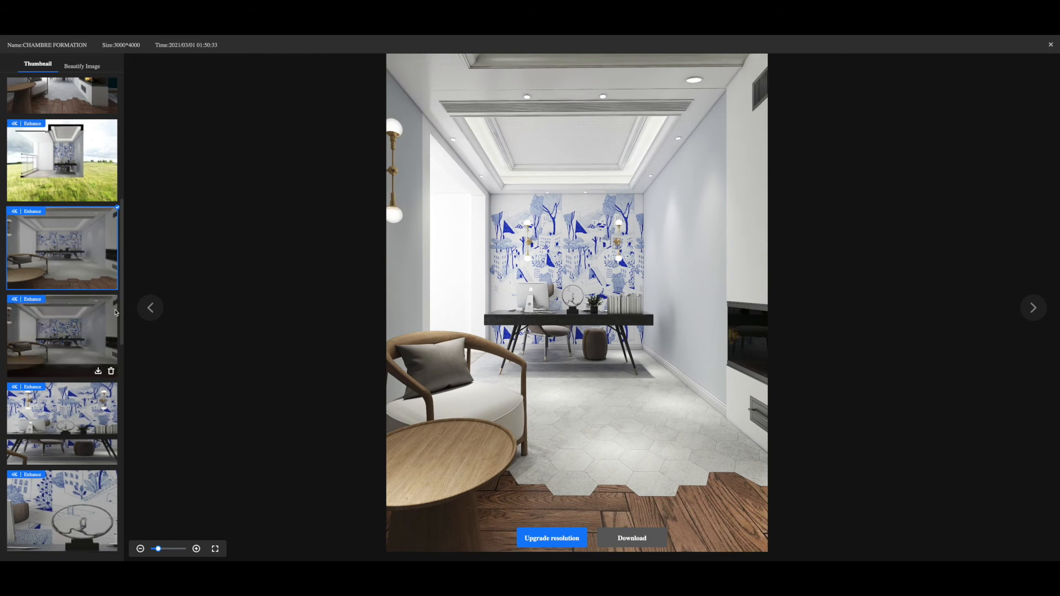
scroll(83, 293, "up", 3)
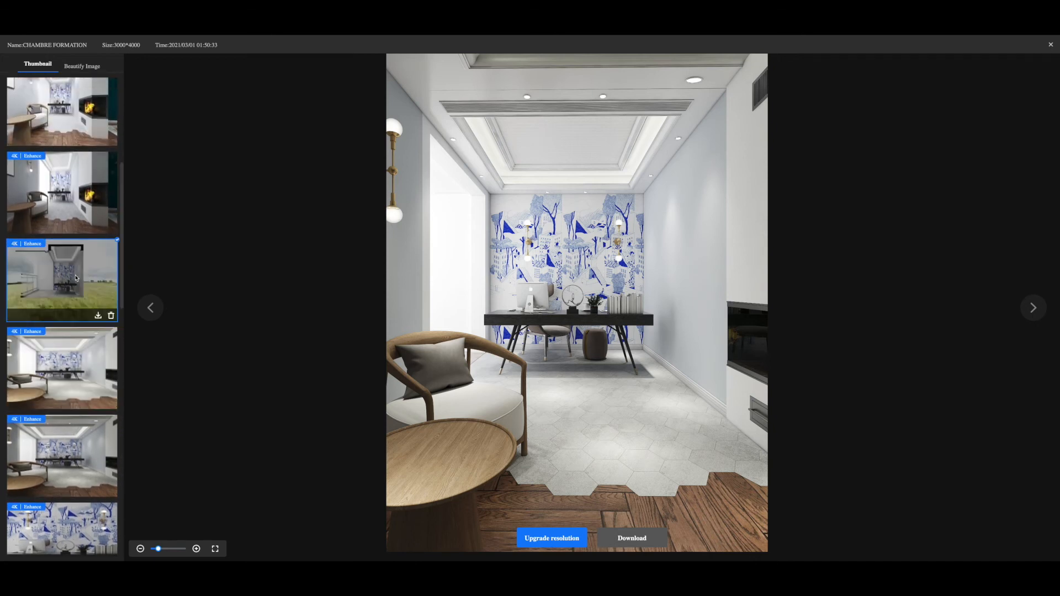
left_click(76, 278)
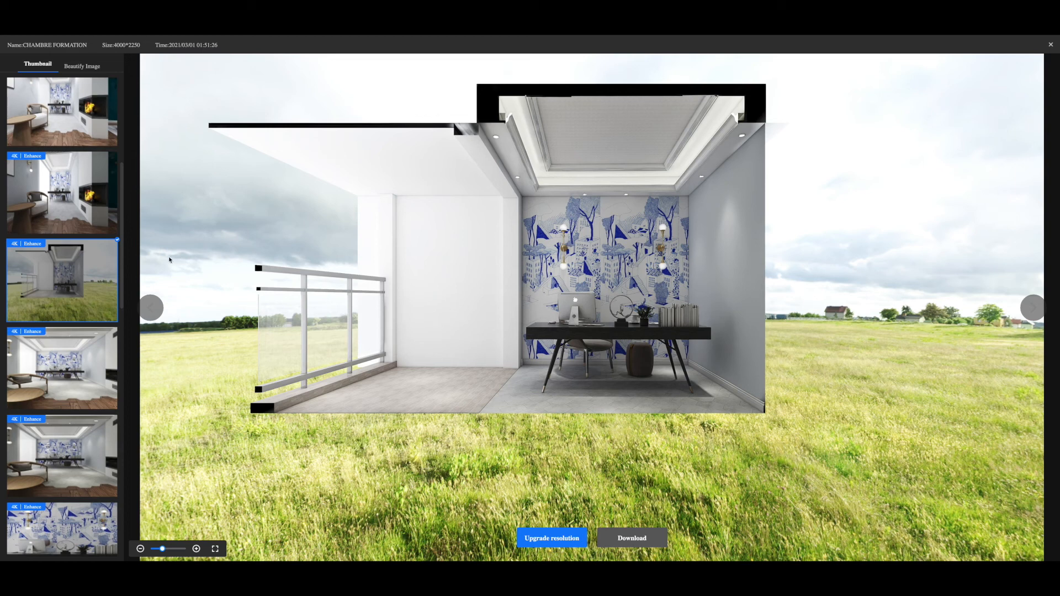
- Find the earliest of the fireplace room renders in the image list and open it for viewing
scroll(126, 250, "up", 2)
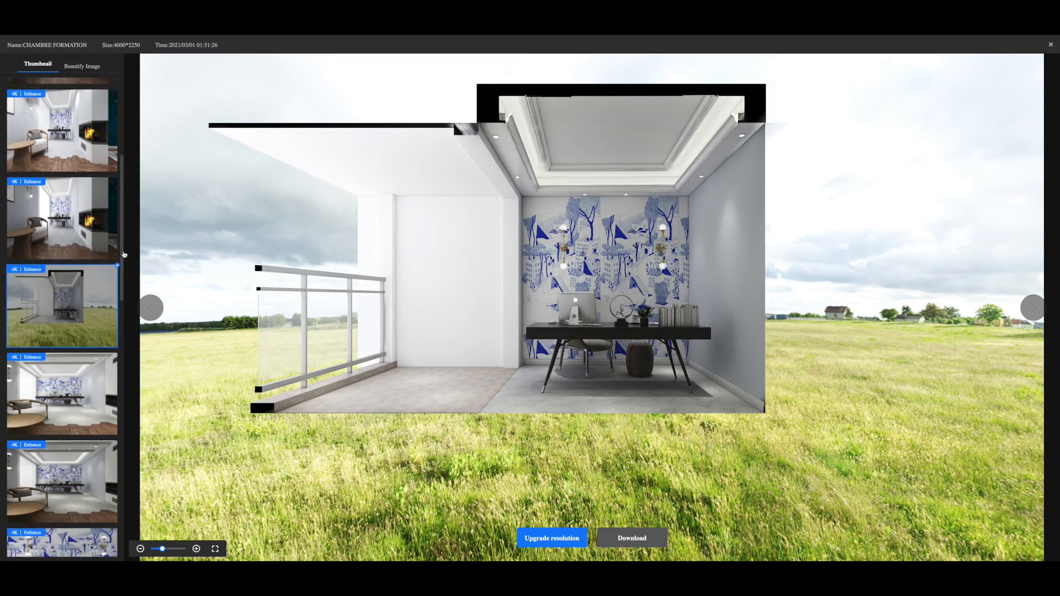
left_click_drag(126, 250, 136, 177)
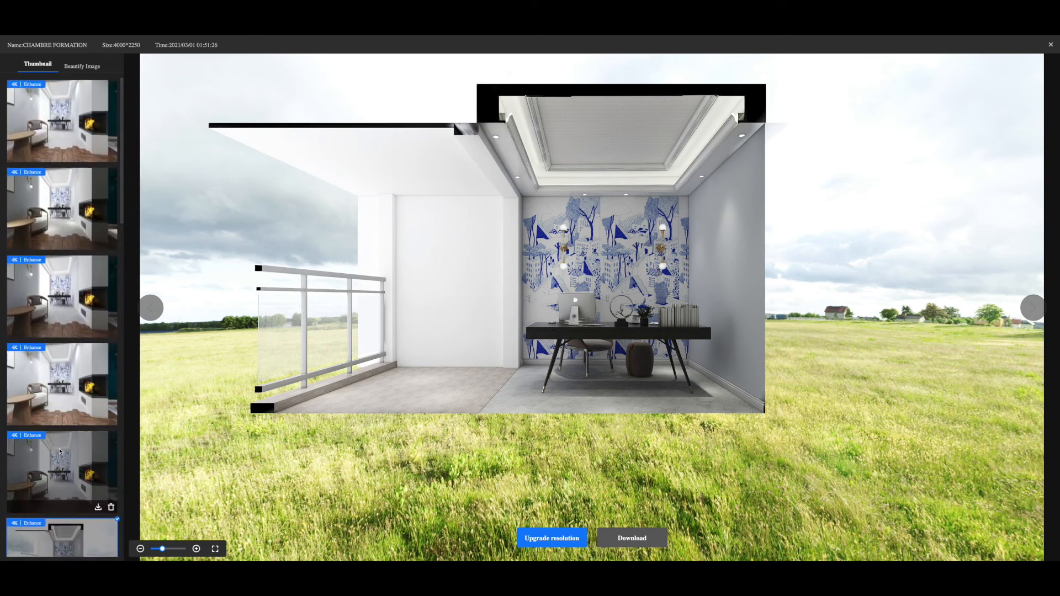
left_click(63, 473)
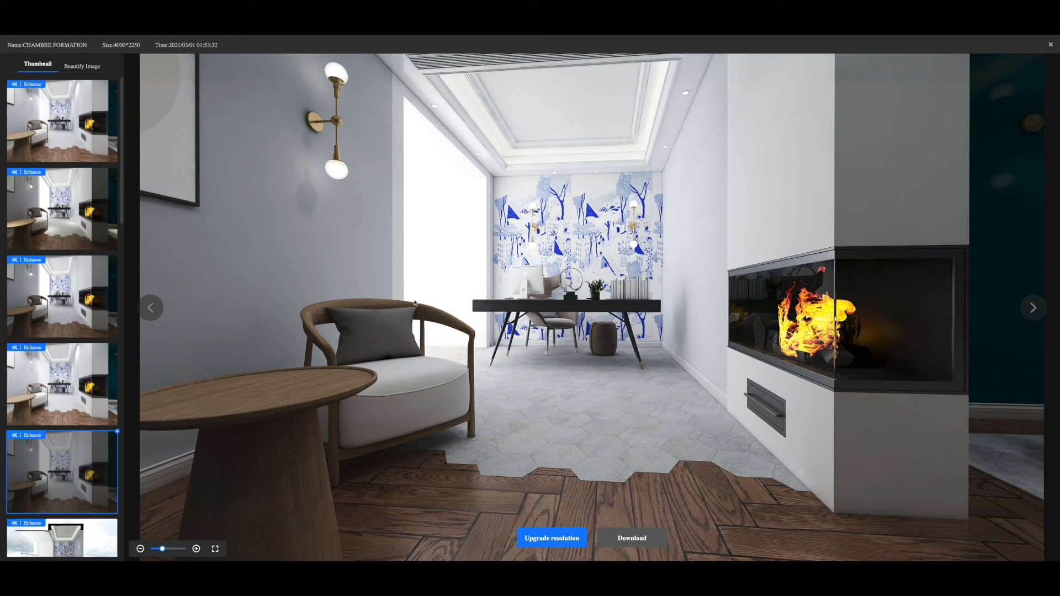
- Open the 01:58:17 fireplace room render and examine the table, armchair, floor and fireplace lighting
left_click(74, 393)
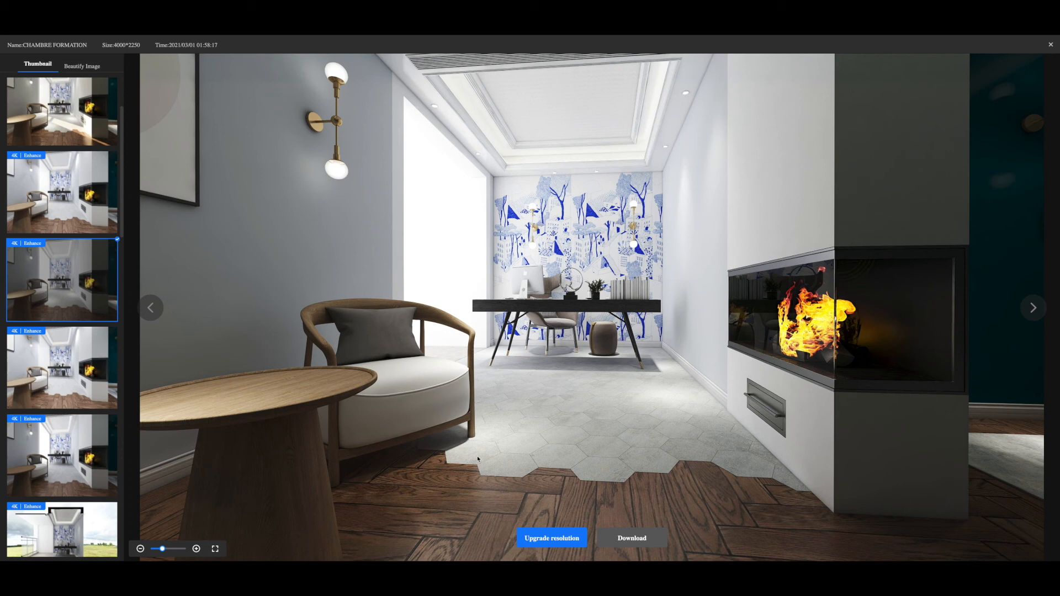
left_click_drag(289, 433, 312, 390)
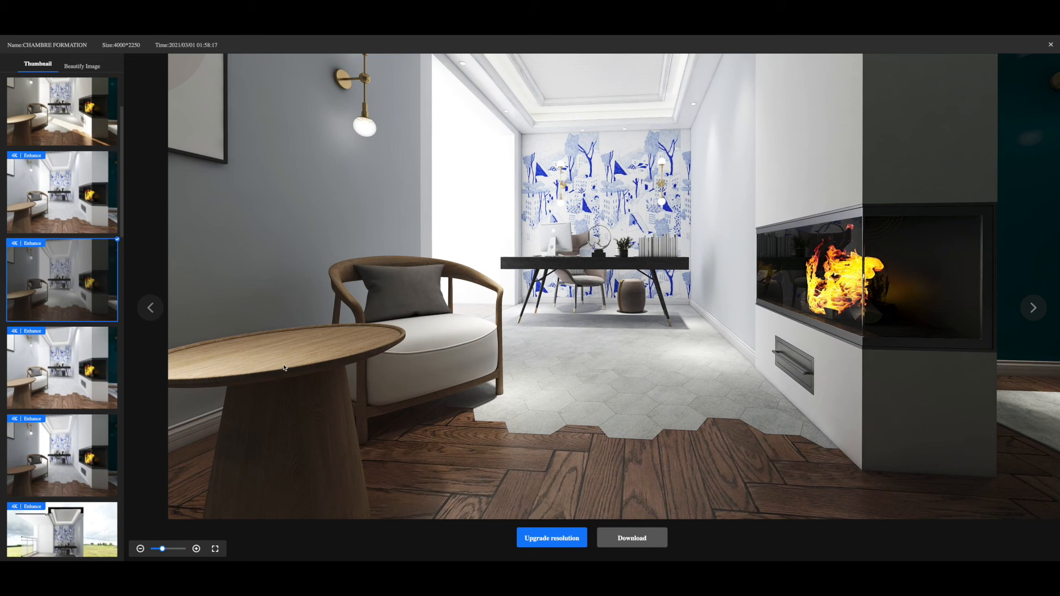
left_click_drag(587, 401, 466, 395)
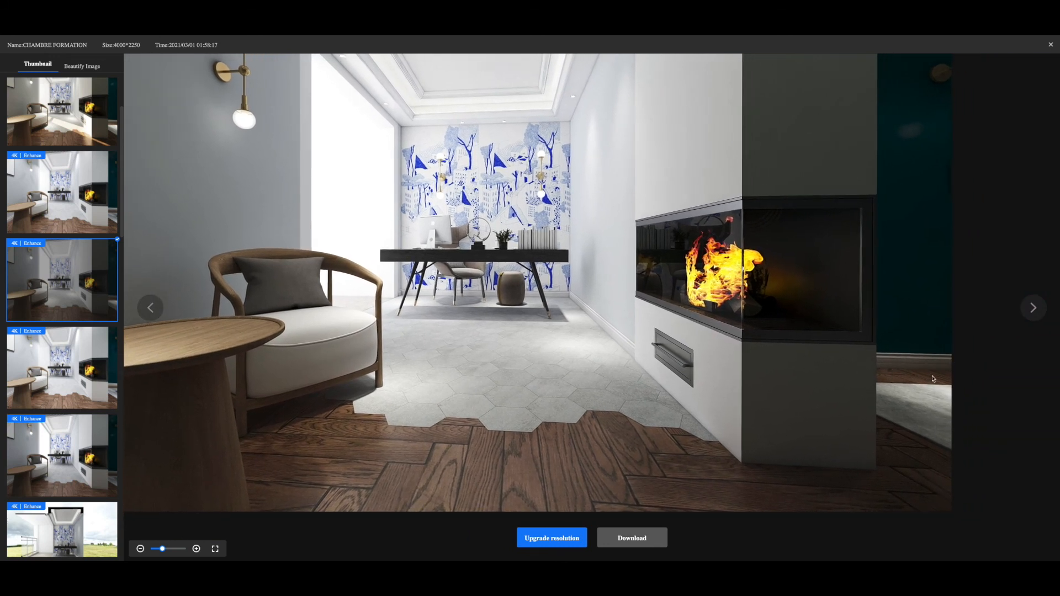
left_click_drag(327, 420, 409, 455)
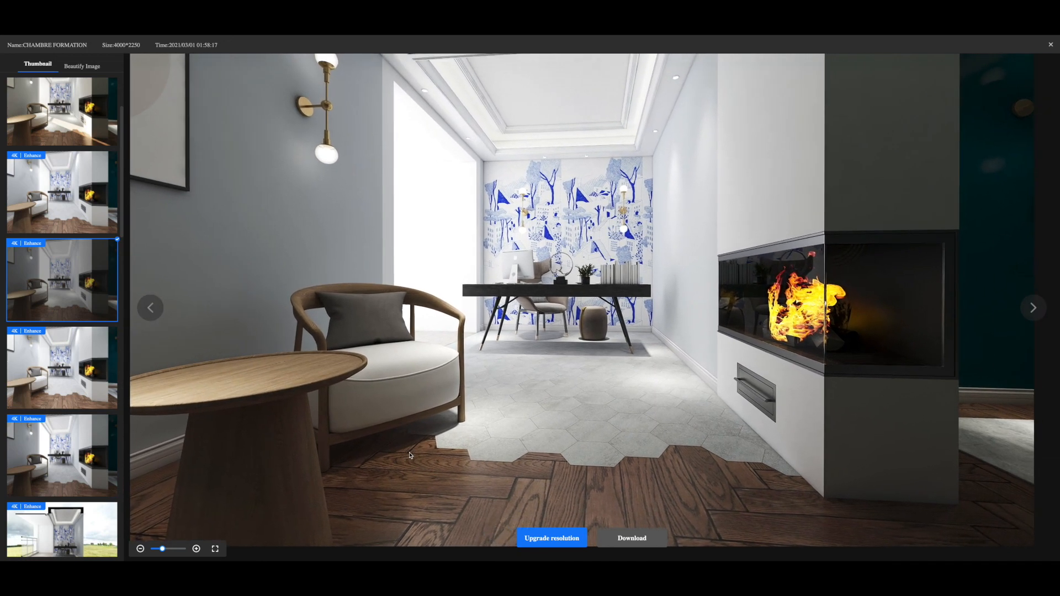
- Inspect the desk area and the fireplace wall in the 01:58:17 render
left_click_drag(695, 435, 562, 443)
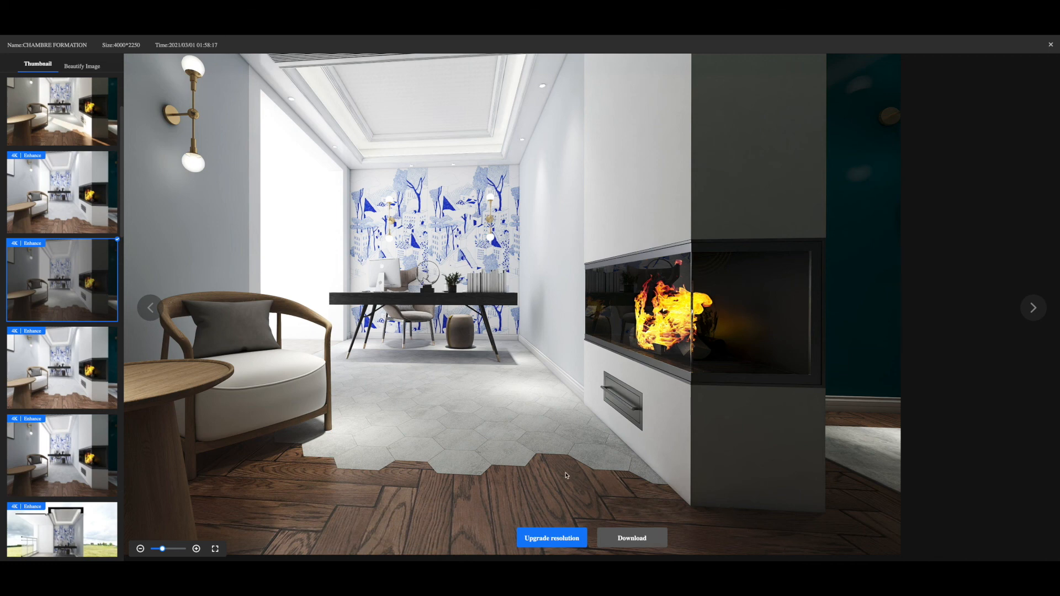
left_click_drag(489, 418, 521, 437)
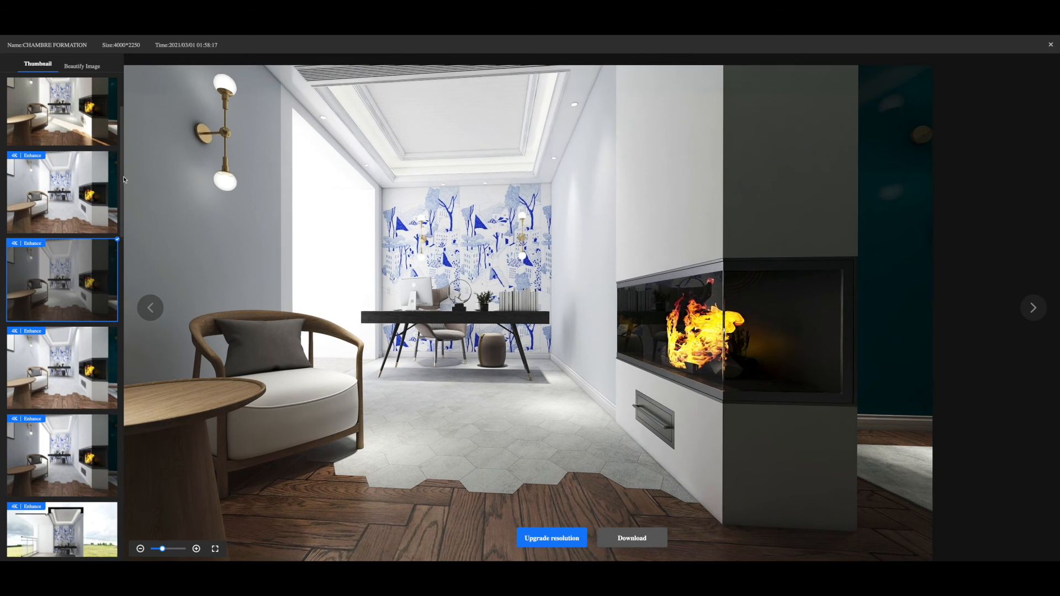
- Open the 01:59:42 fireplace room render and examine its armchair, round table, desk and patterned wallpaper up close
left_click_drag(123, 177, 123, 164)
left_click(55, 234)
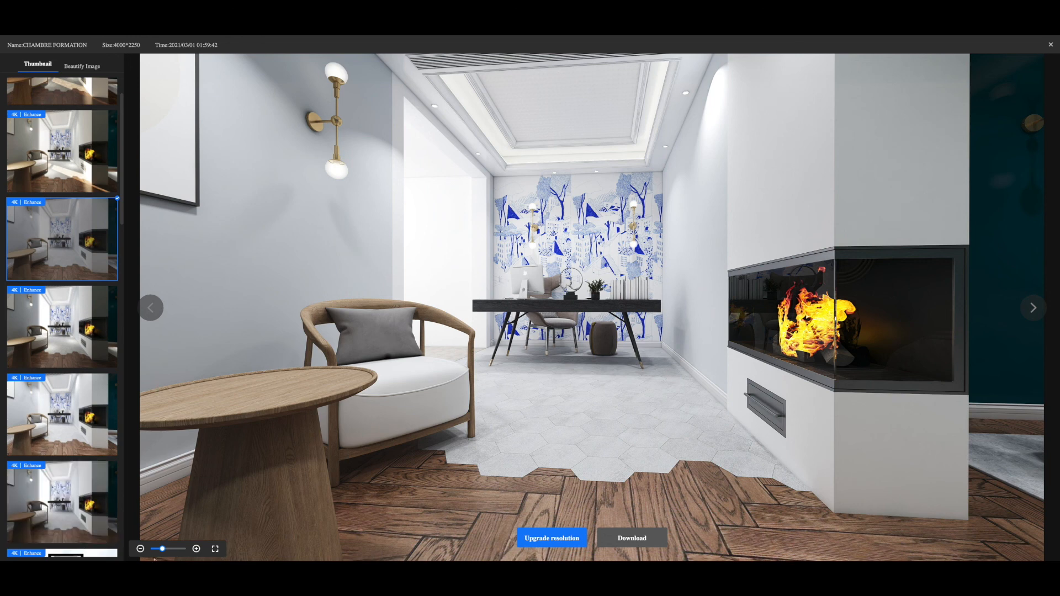
left_click_drag(163, 551, 167, 552)
left_click_drag(316, 448, 454, 480)
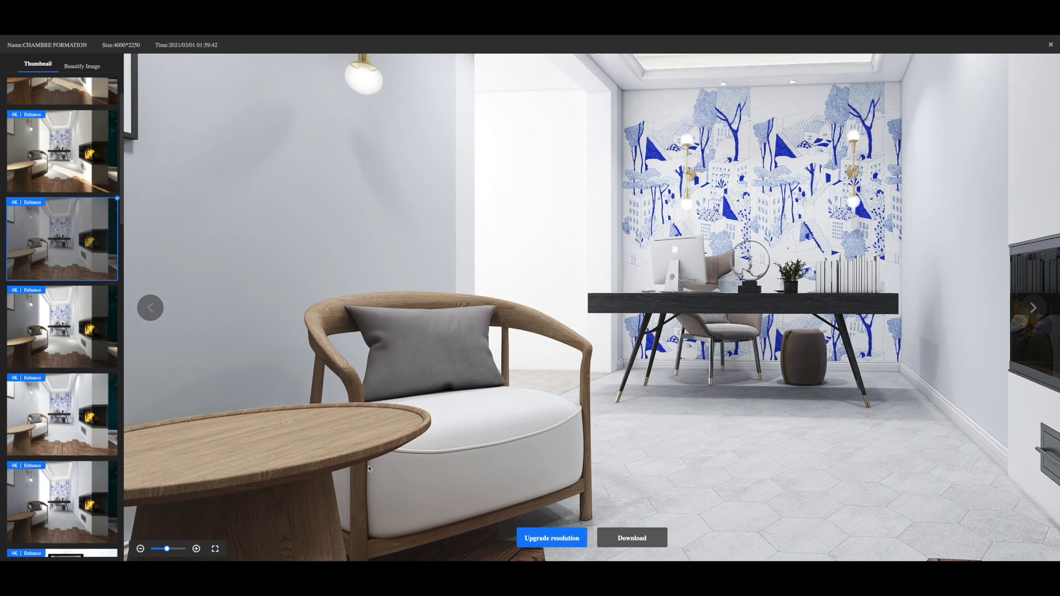
left_click_drag(749, 390, 589, 429)
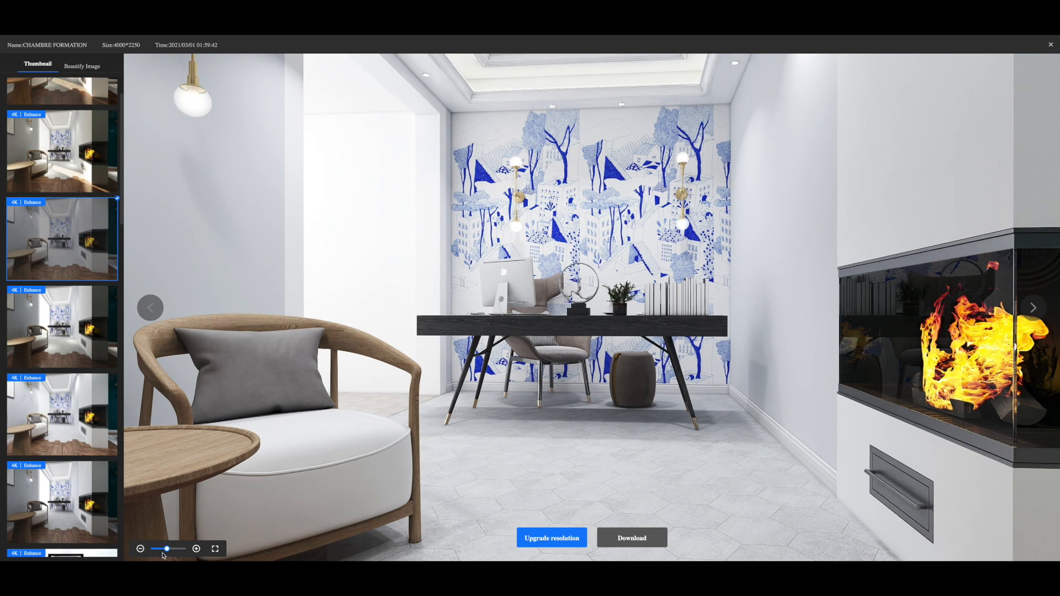
- View the entire 01:59:42 render at a reduced size and assess its overall lighting
mouse_move(167, 549)
left_mouse_down()
mouse_move(147, 550)
mouse_move(155, 549)
left_mouse_up()
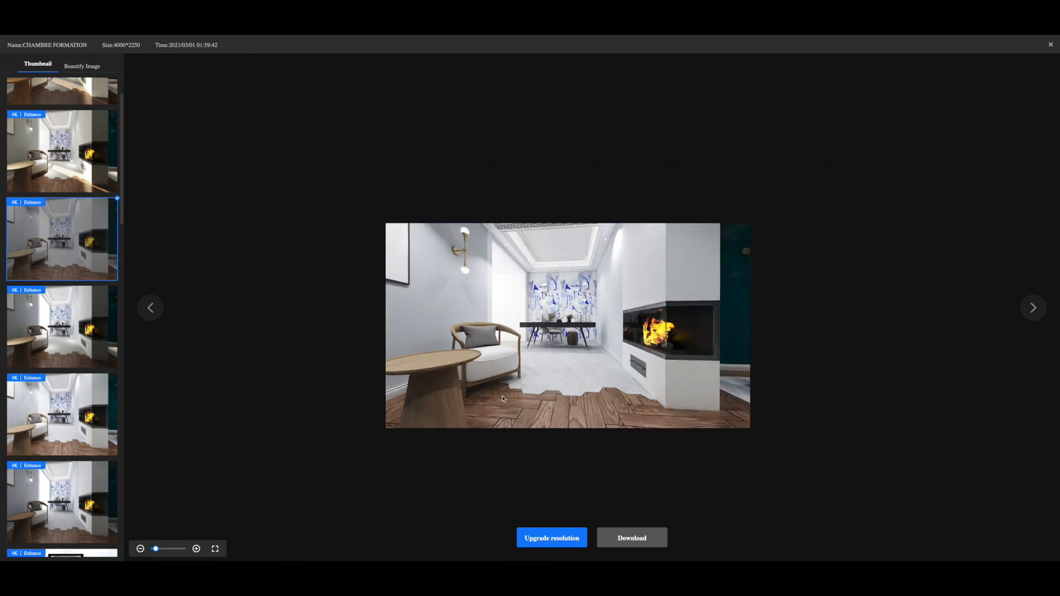
scroll(503, 398, "up", 1)
scroll(503, 398, "up", 1)
left_click_drag(503, 398, 462, 424)
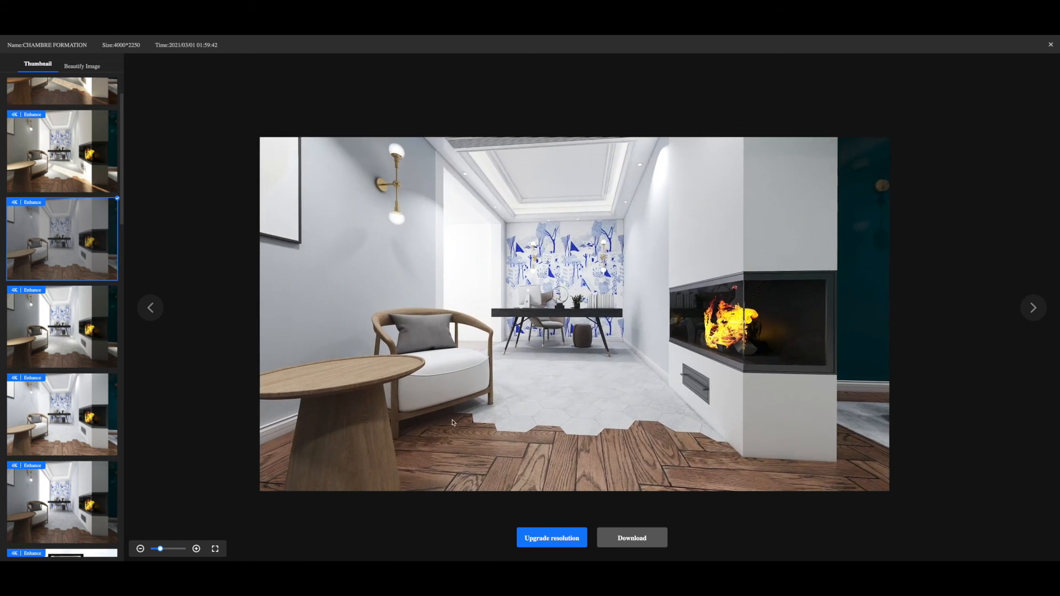
scroll(453, 422, "up", 1)
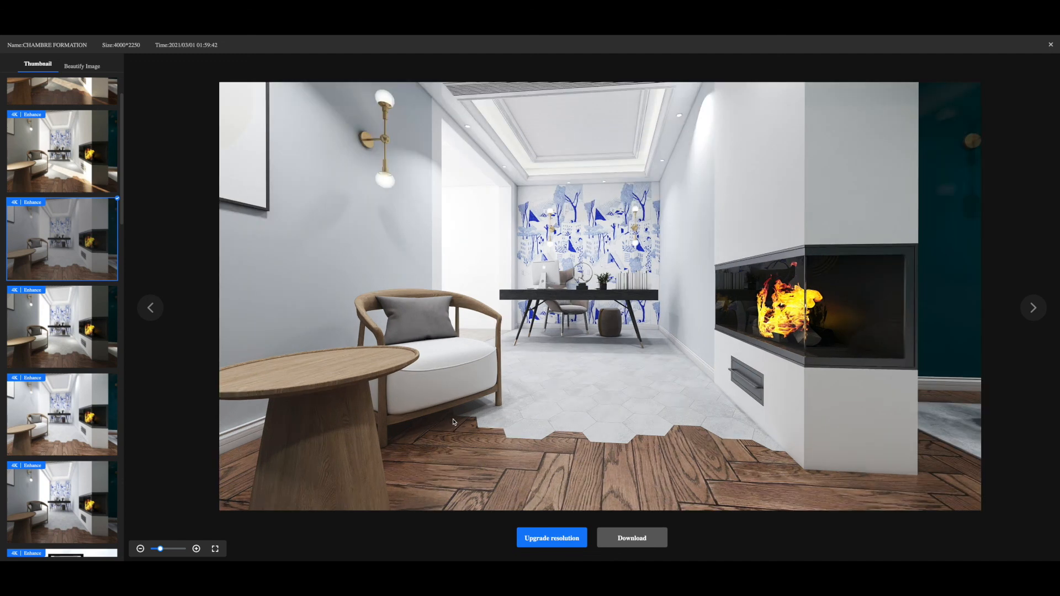
scroll(453, 423, "down", 1)
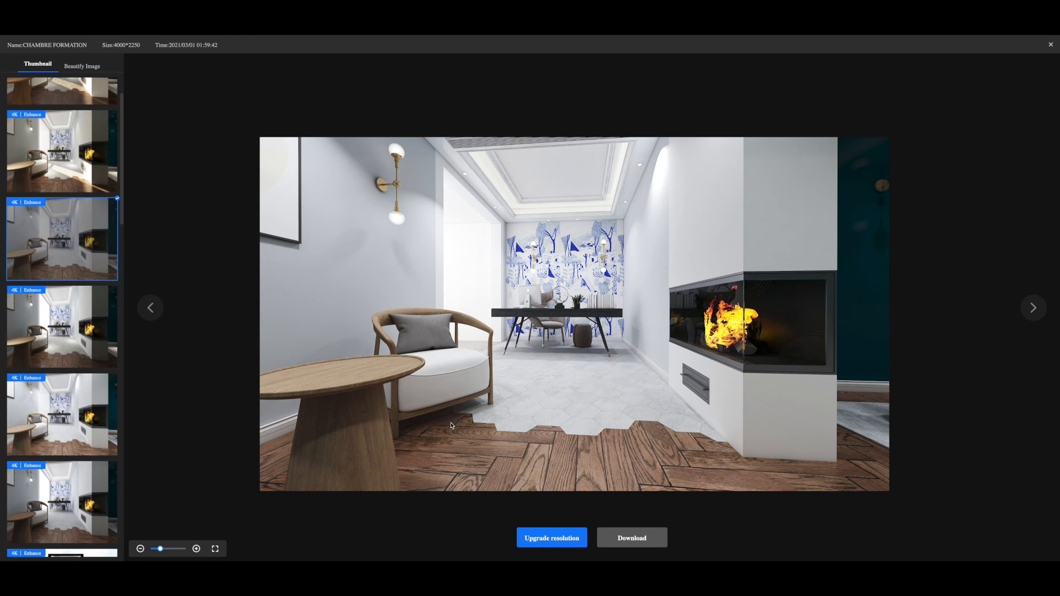
scroll(451, 425, "up", 1)
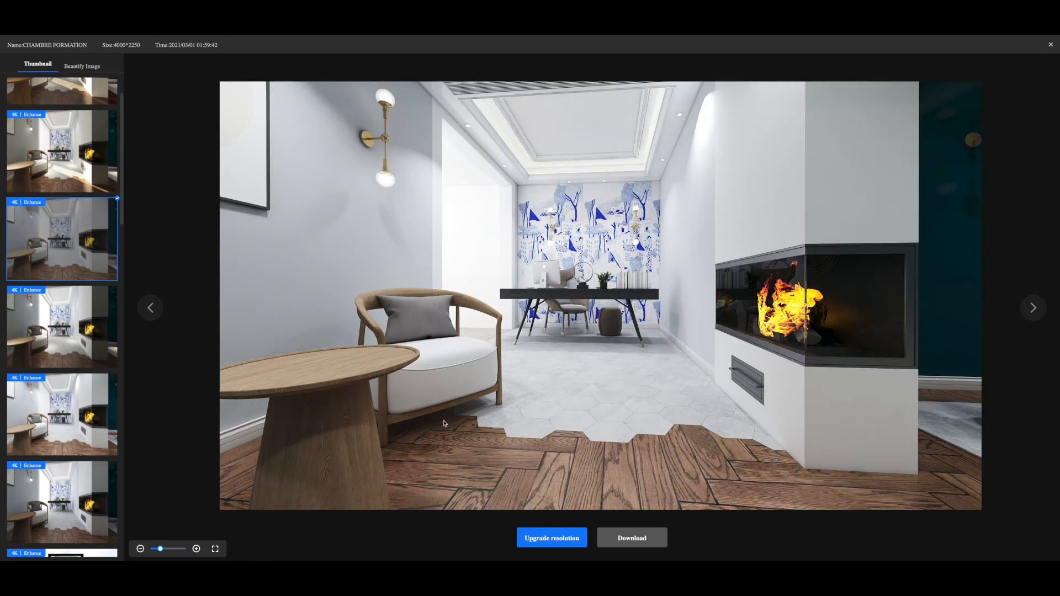
- Open the 02:05:08 fireplace room render from the image list for viewing
scroll(129, 116, "up", 1)
scroll(129, 116, "up", 1)
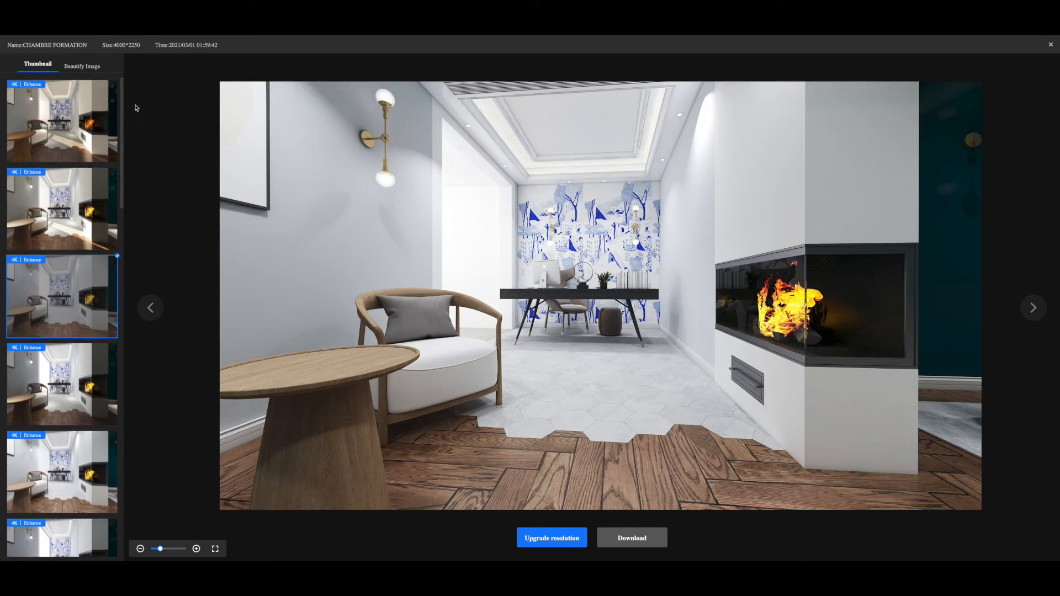
left_click(66, 185)
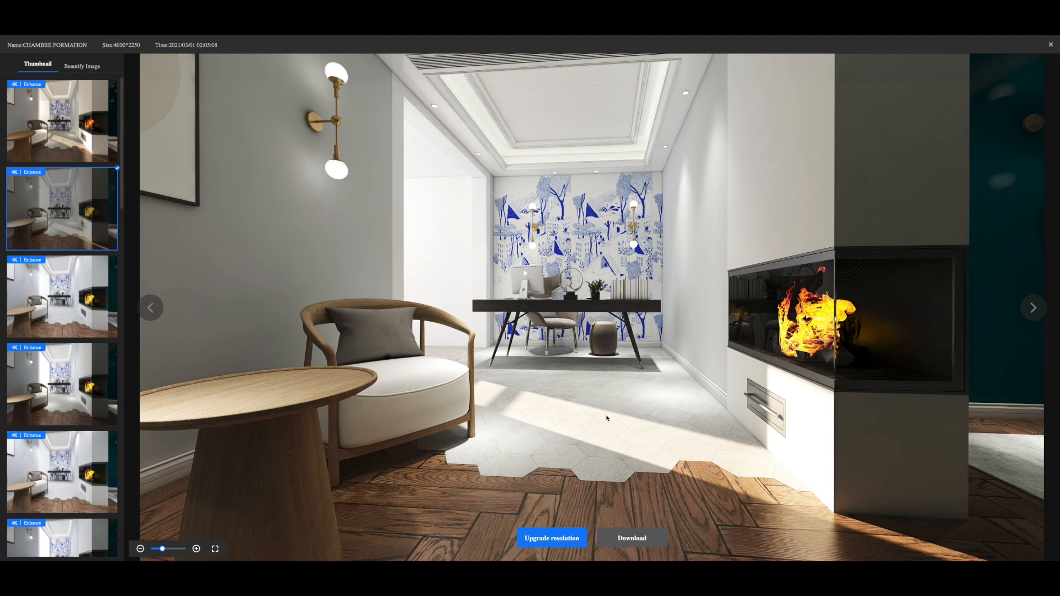
- Open the 02:05:22 fireplace room render and examine the sunlight on the hexagonal tiles, the wood floor and the fireplace
left_click(84, 146)
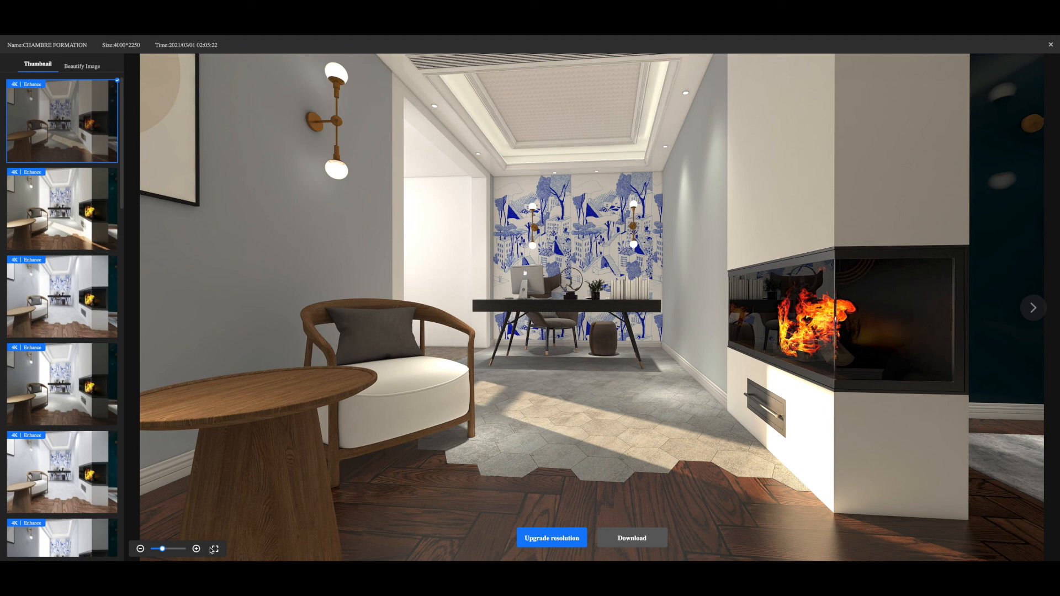
scroll(549, 480, "up", 2)
left_click_drag(553, 459, 485, 322)
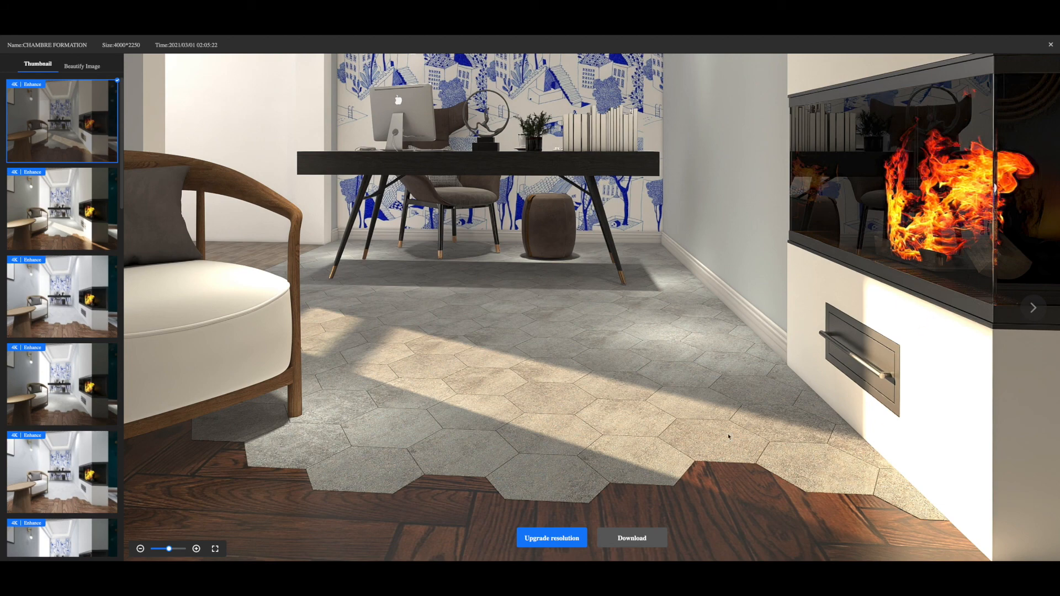
left_click_drag(168, 549, 160, 549)
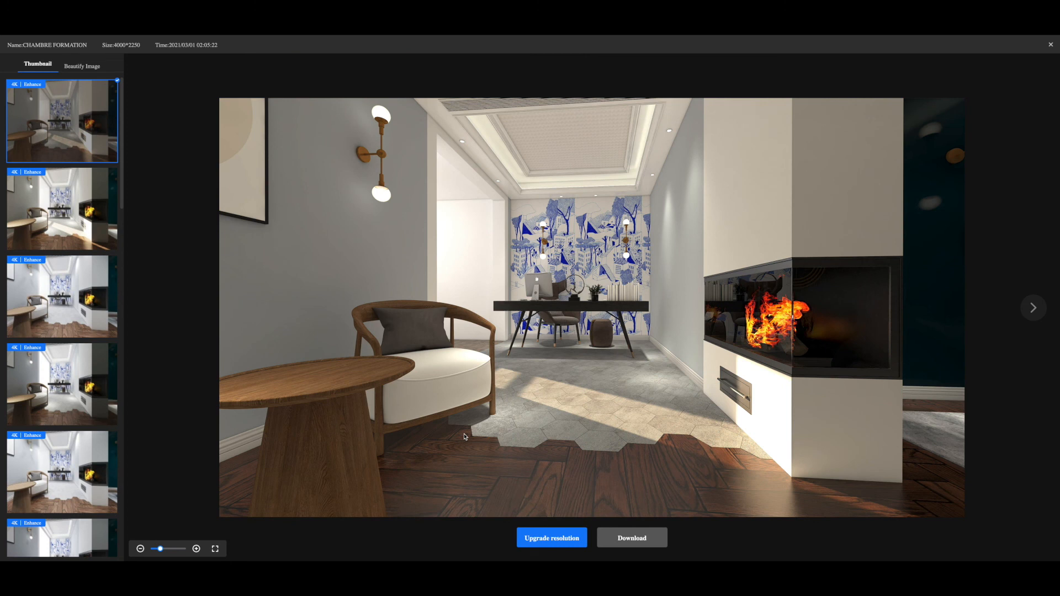